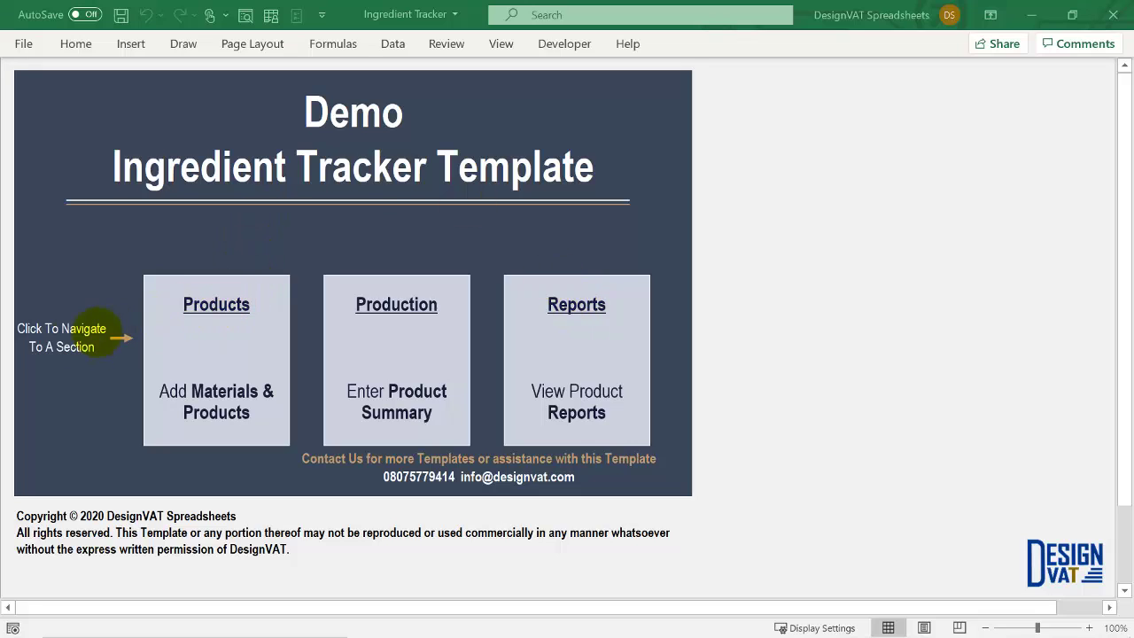
# Step: Look through the template's recipe, order and daily summary sections and return to the raw materials list
pyautogui.click(210, 312)
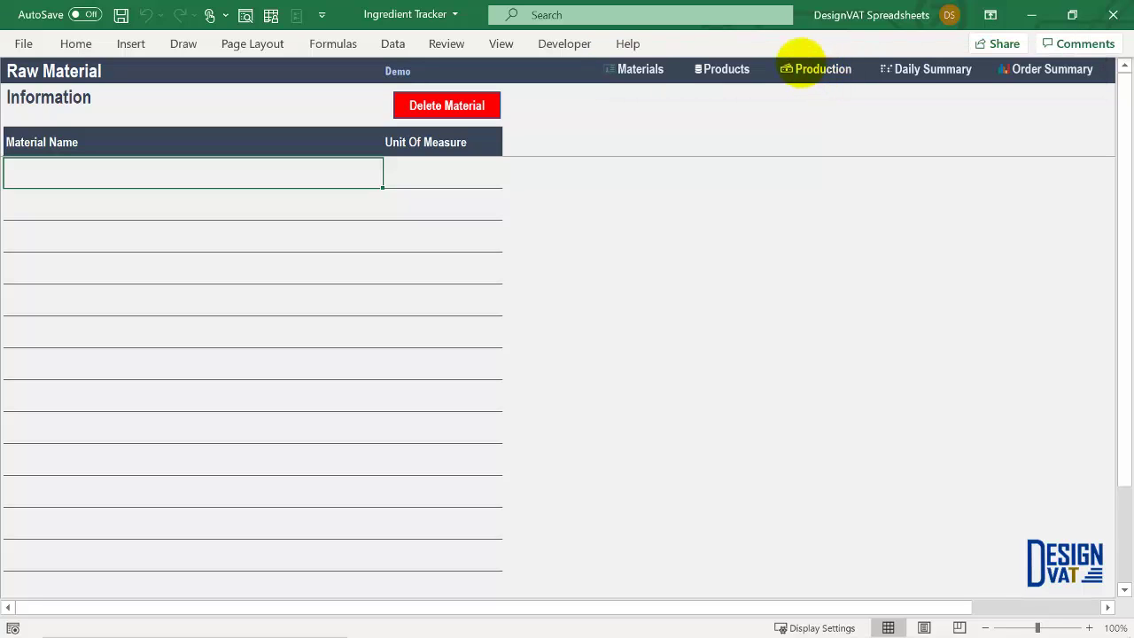
pyautogui.click(736, 71)
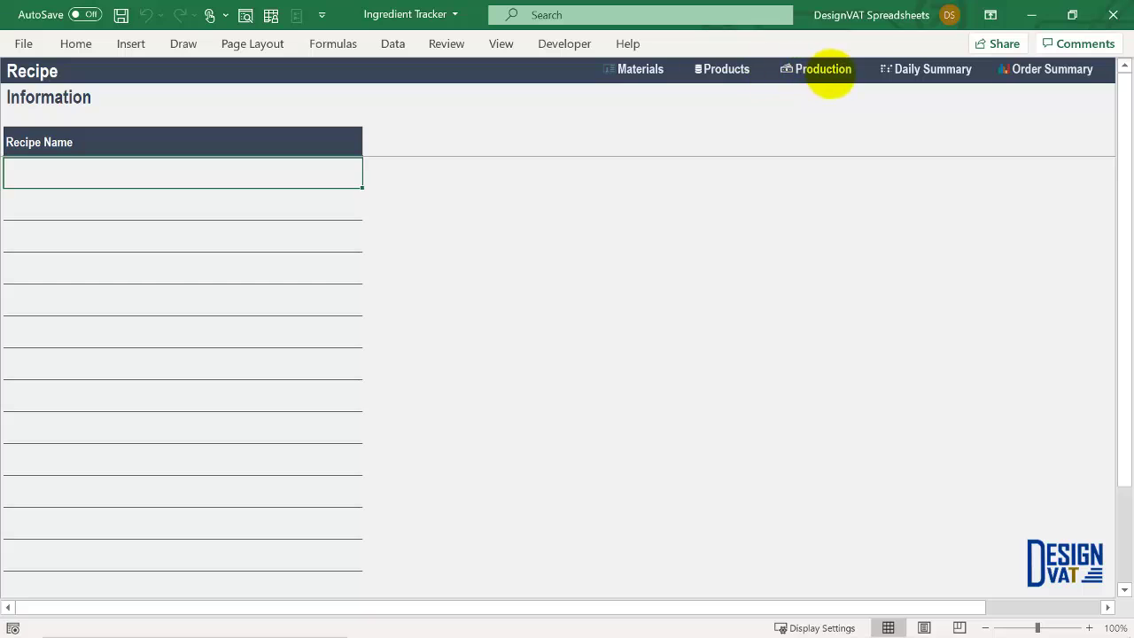
pyautogui.click(824, 69)
pyautogui.click(921, 71)
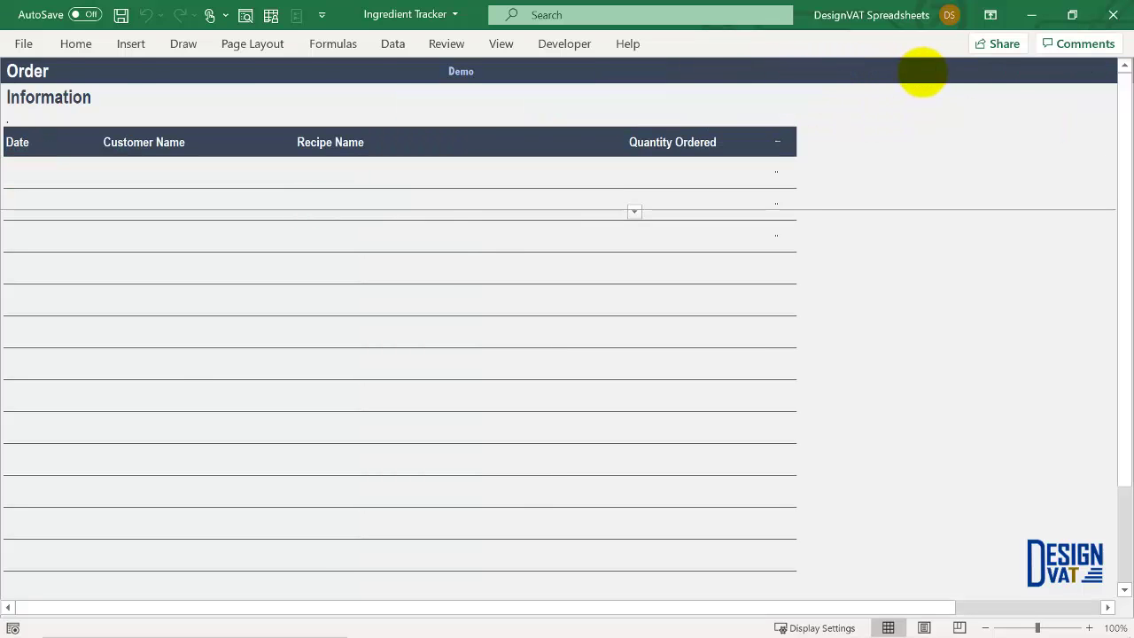
pyautogui.click(639, 71)
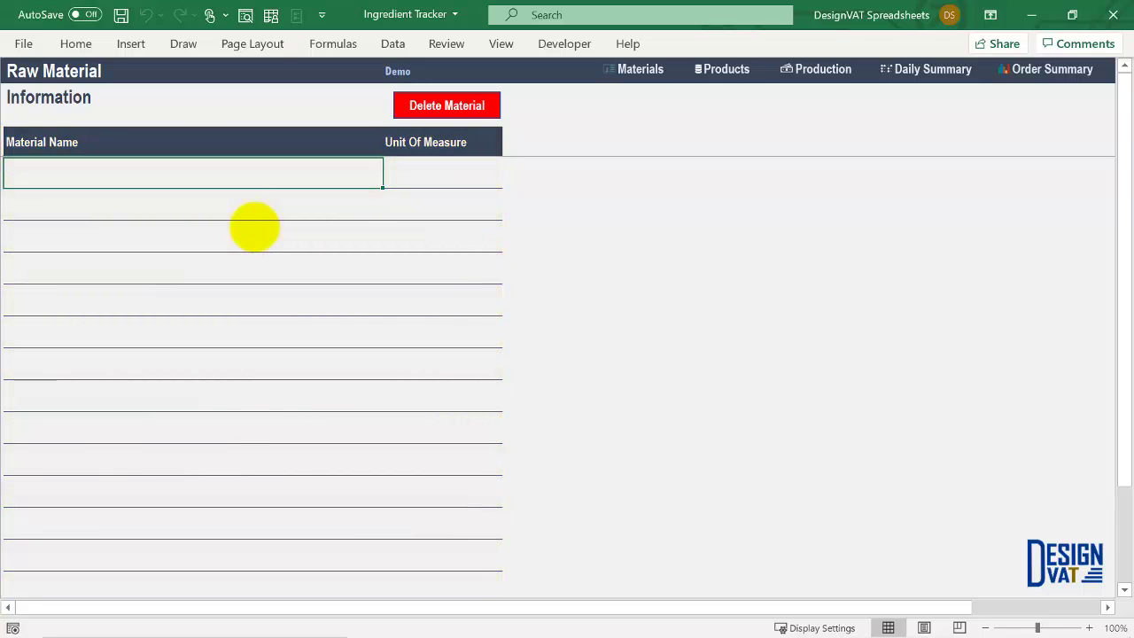
# Step: Add Material 1 in the first row of the raw materials table with KG as its unit of measure
pyautogui.doubleClick(129, 172)
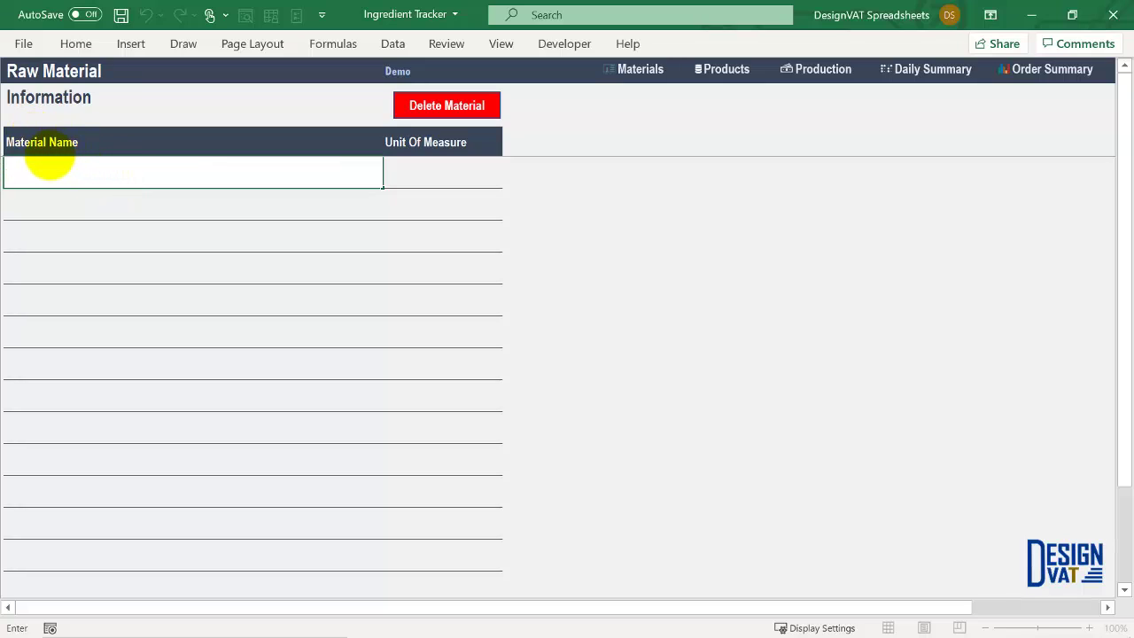
pyautogui.write('Material 1')
pyautogui.press('Tab')
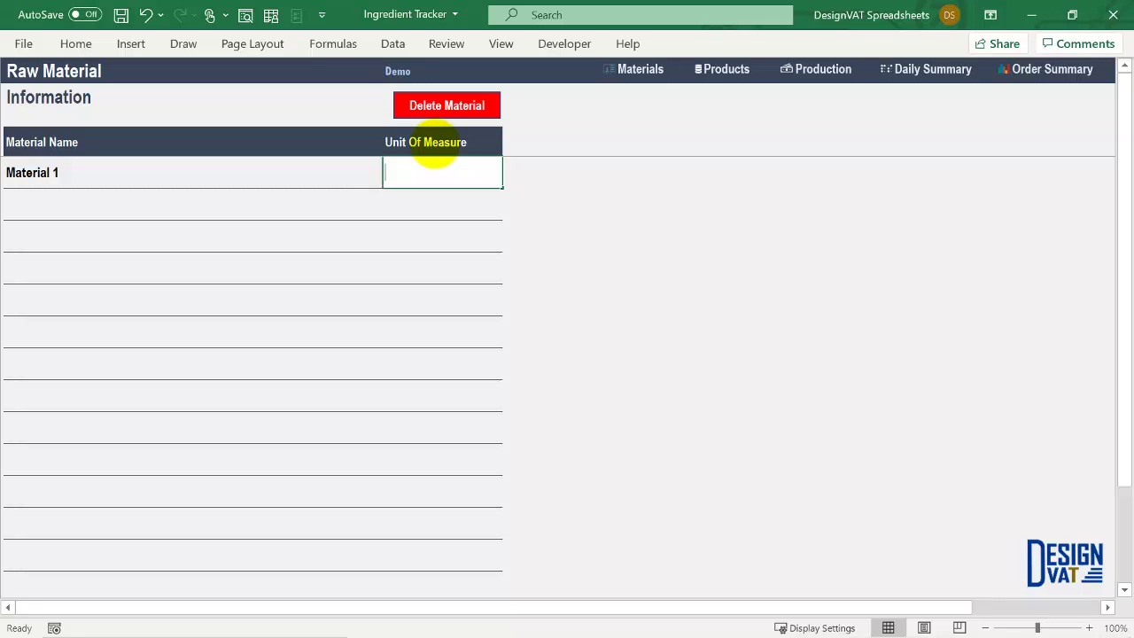
pyautogui.write('KG')
pyautogui.press('Return')
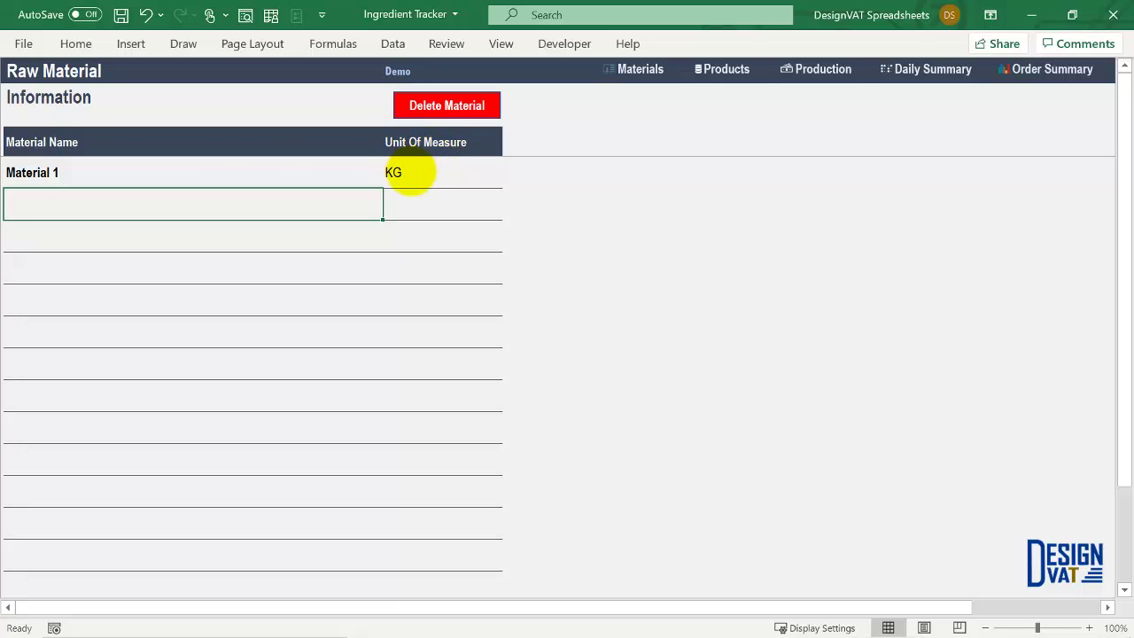
pyautogui.doubleClick(56, 177)
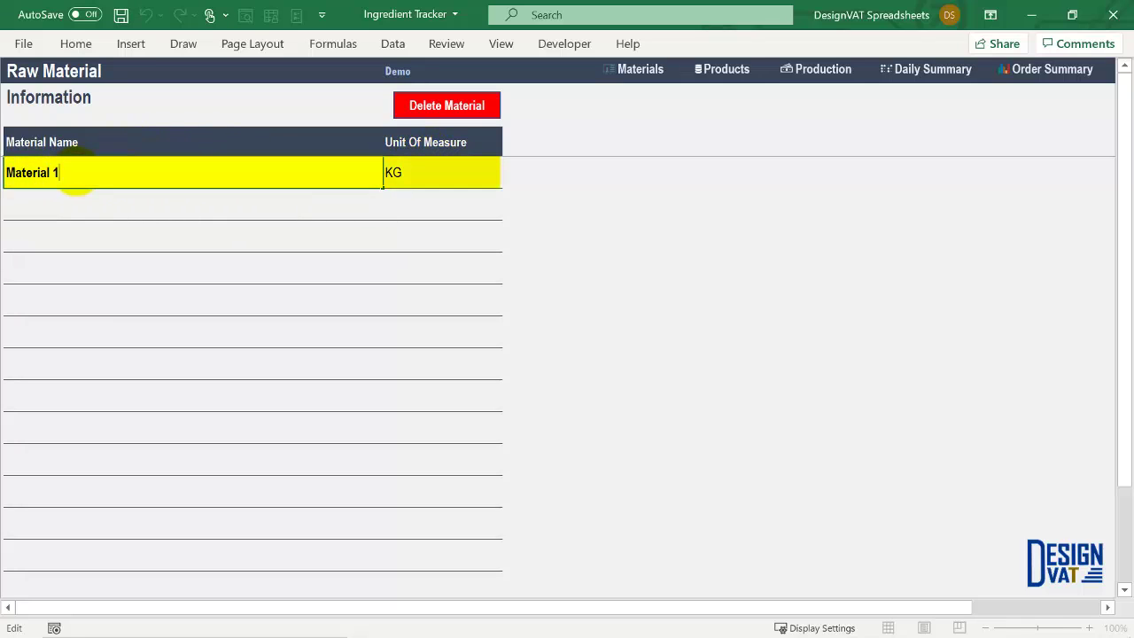
pyautogui.press('Tab')
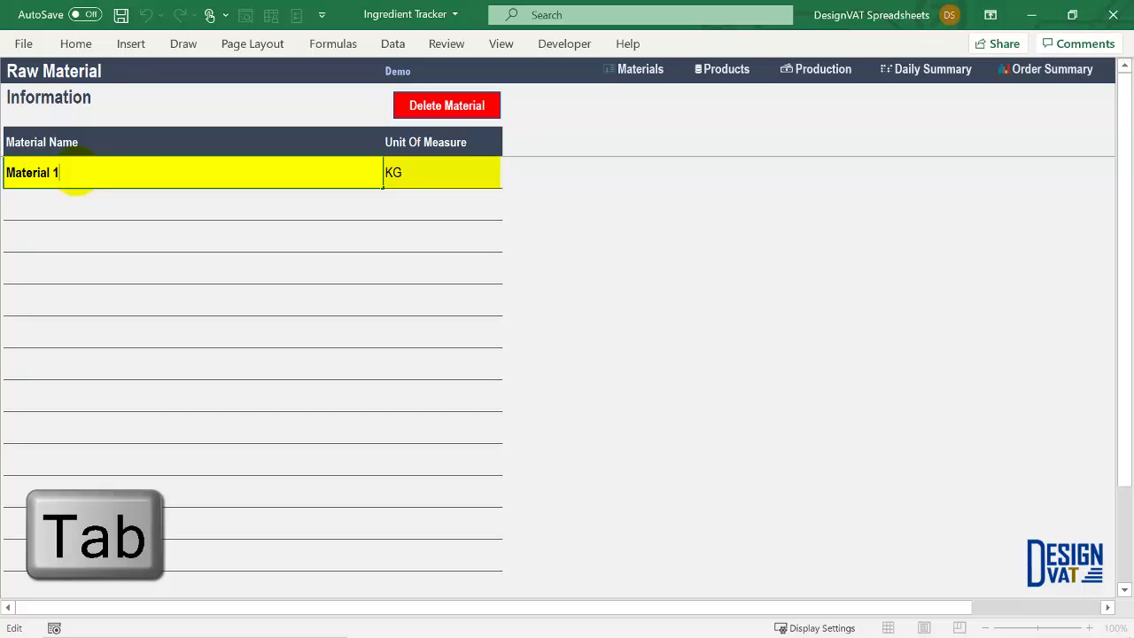
pyautogui.click(417, 184)
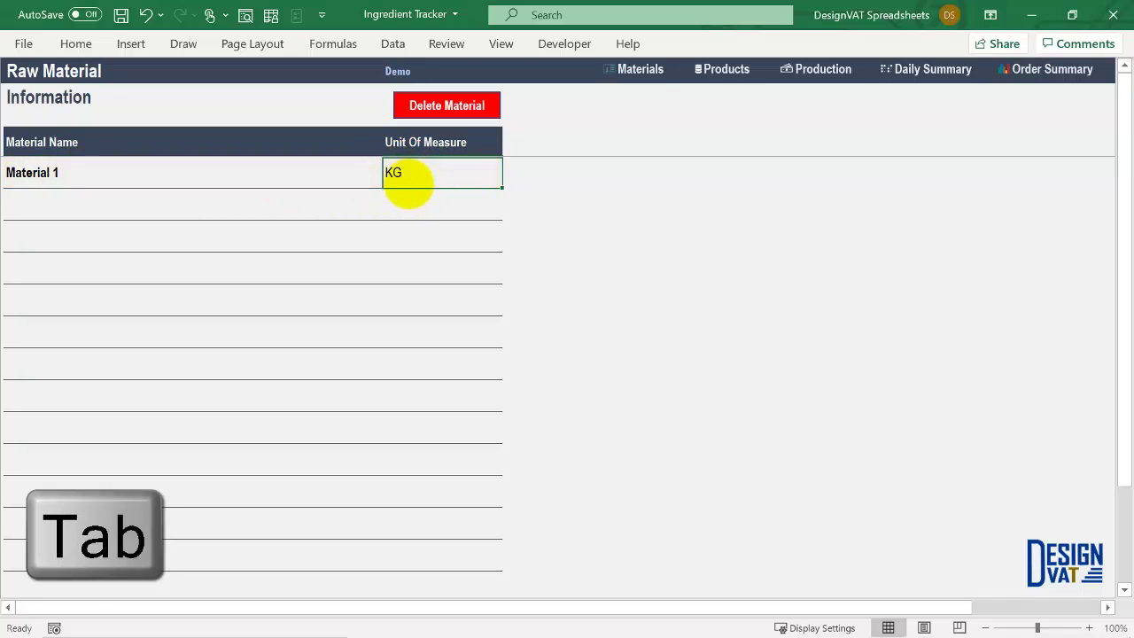
# Step: Add Material 2 in the second row with Litres as its unit of measure
pyautogui.click(69, 193)
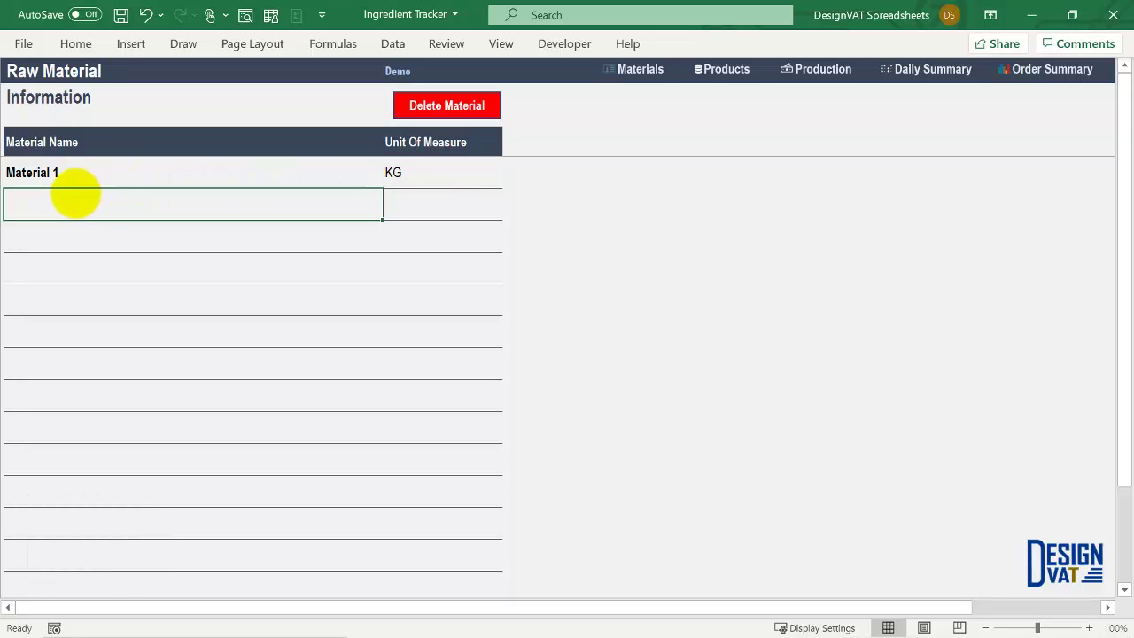
pyautogui.doubleClick(50, 203)
pyautogui.write('Material 2')
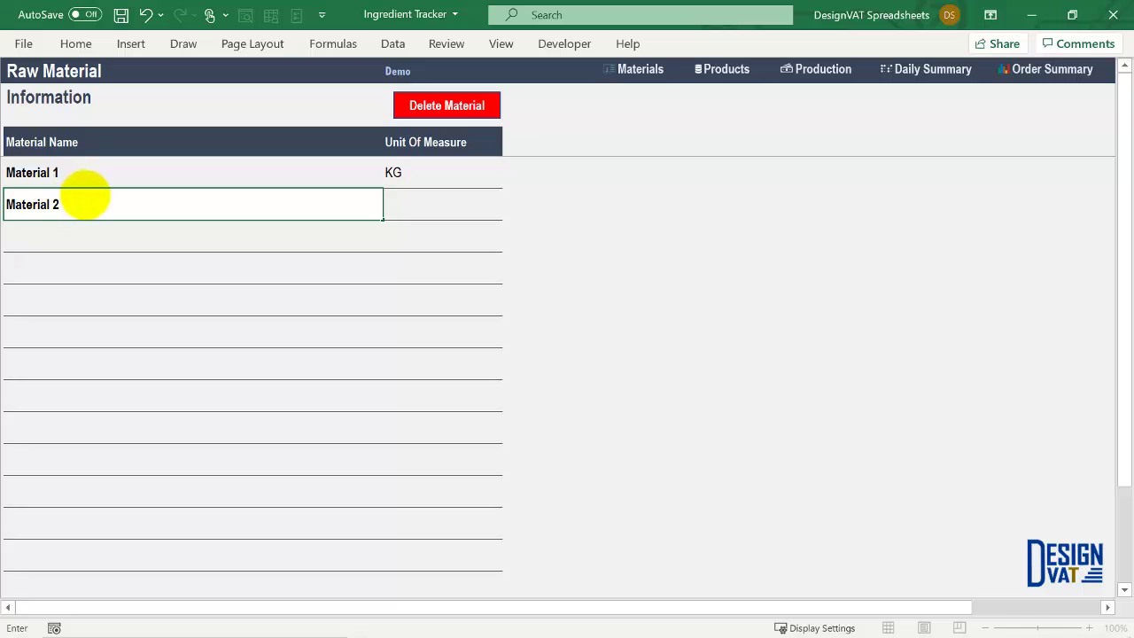
pyautogui.press('Tab')
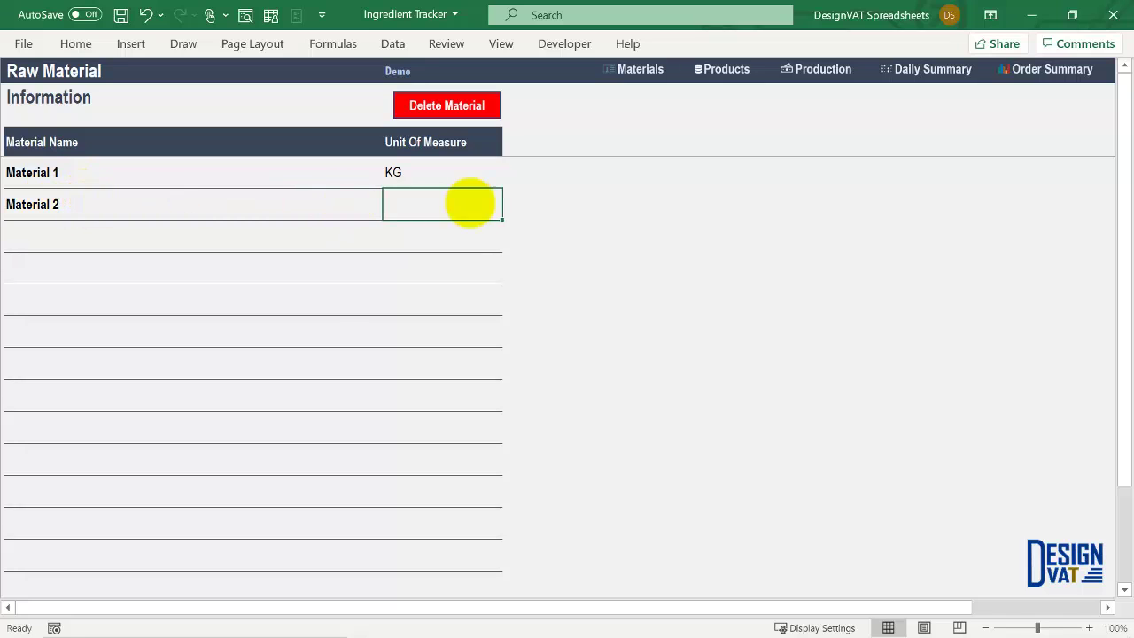
pyautogui.write('Litres')
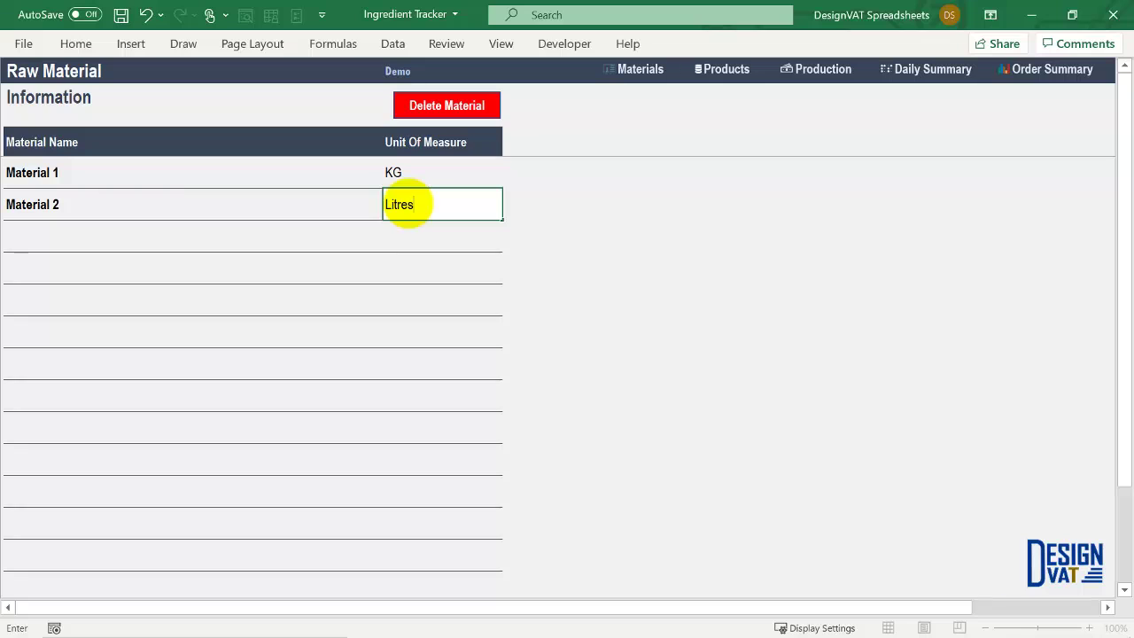
pyautogui.press('Return')
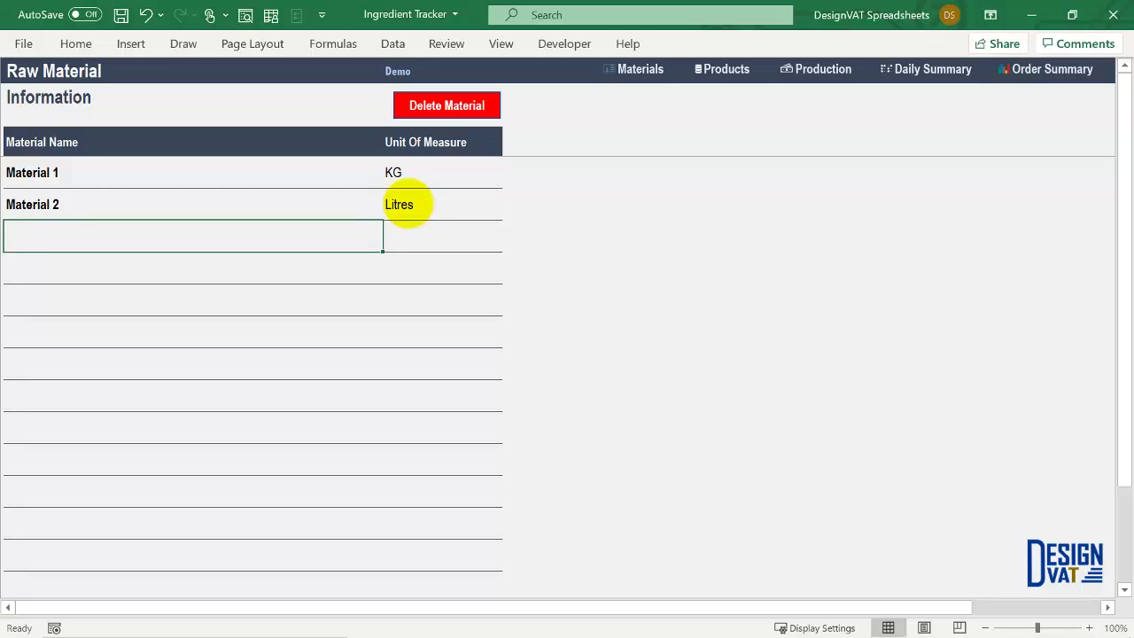
# Step: Add Material 3 in the third row with Teaspoons as its unit of measure
pyautogui.write('Material 3')
pyautogui.press('BackSpace')
pyautogui.write('3')
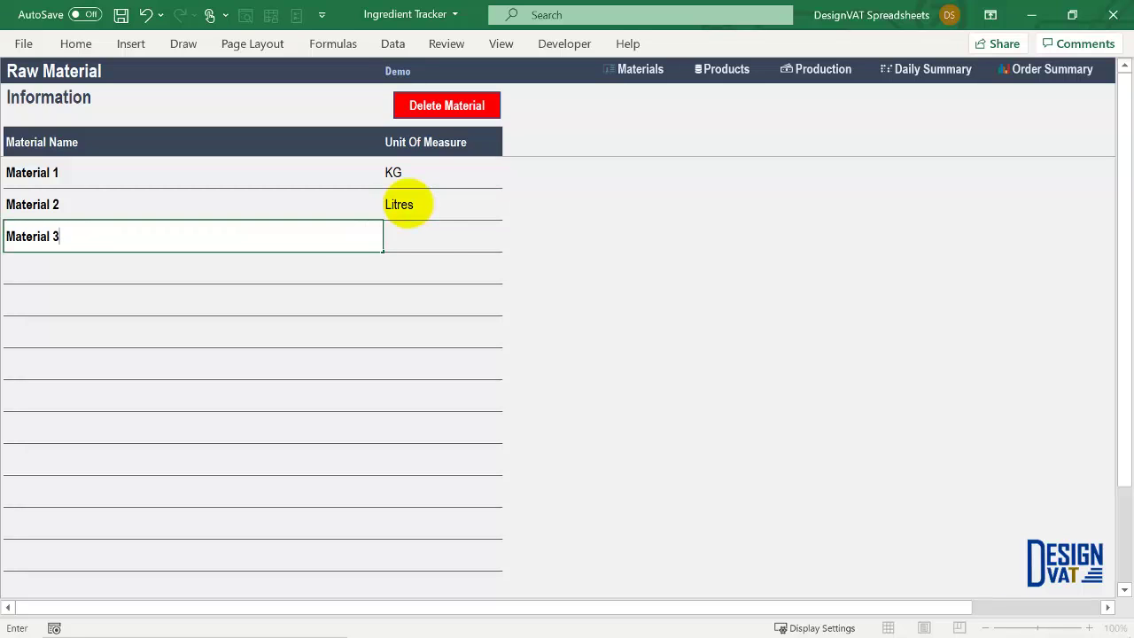
pyautogui.press('Tab')
pyautogui.write('Teaspoon')
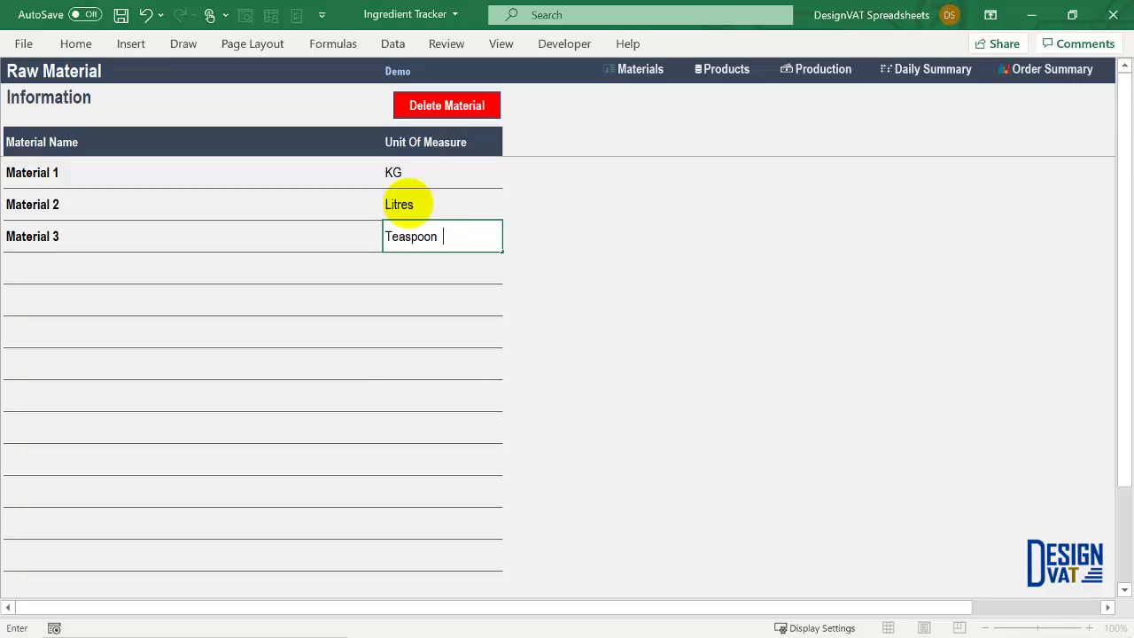
pyautogui.press('BackSpace')
pyautogui.write('s')
pyautogui.press('Return')
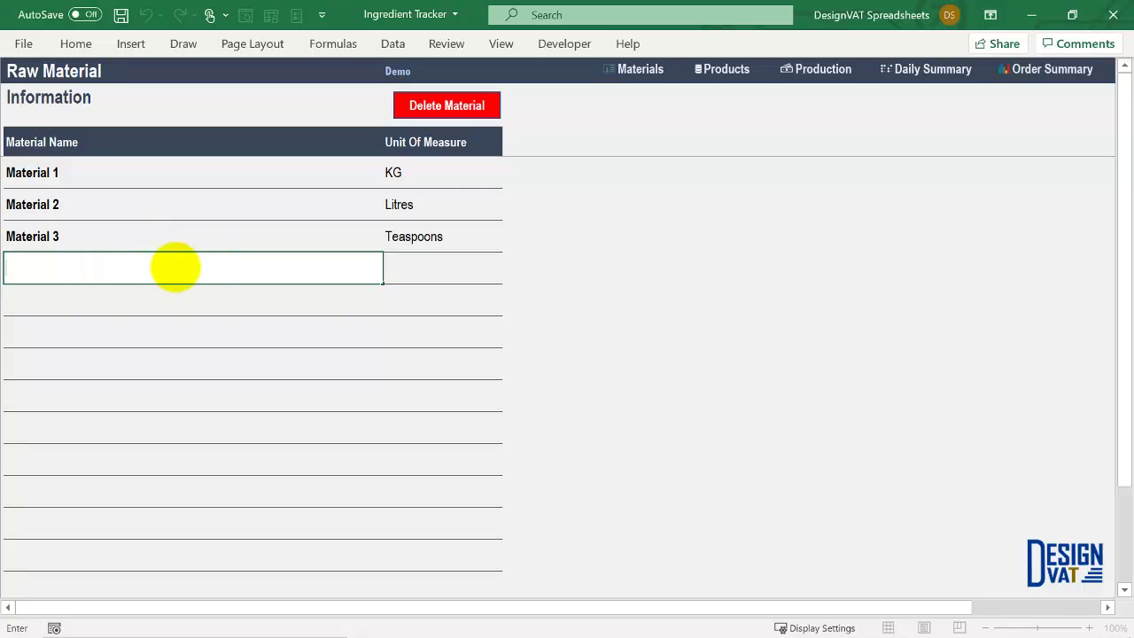
pyautogui.click(455, 258)
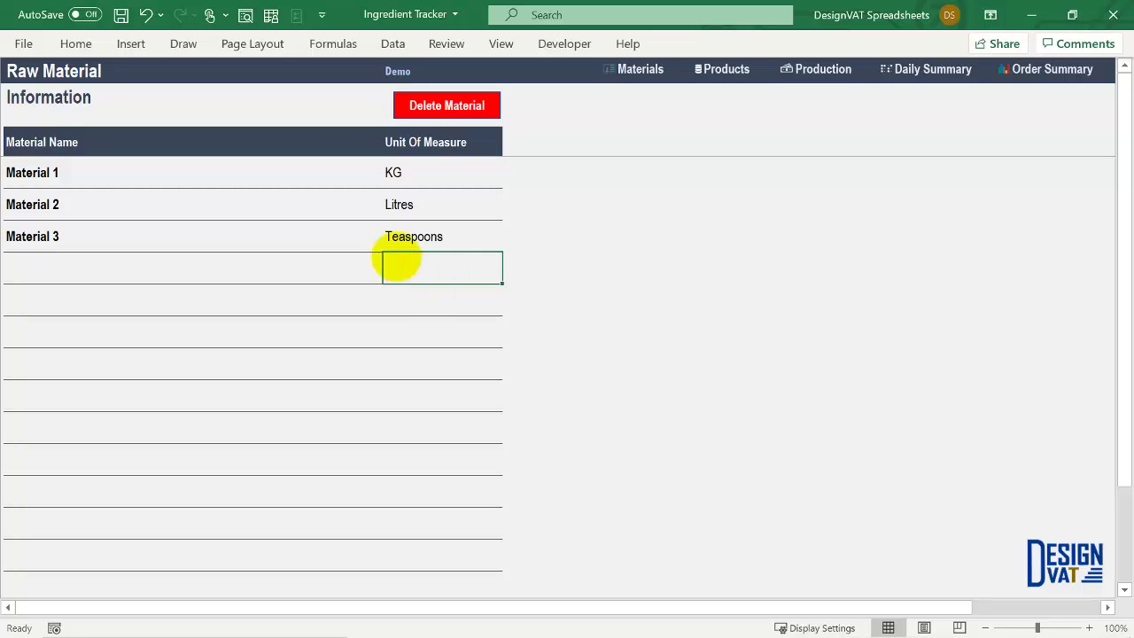
# Step: Clear the name and unit of Material 3 and undo the clearing
pyautogui.click(160, 236)
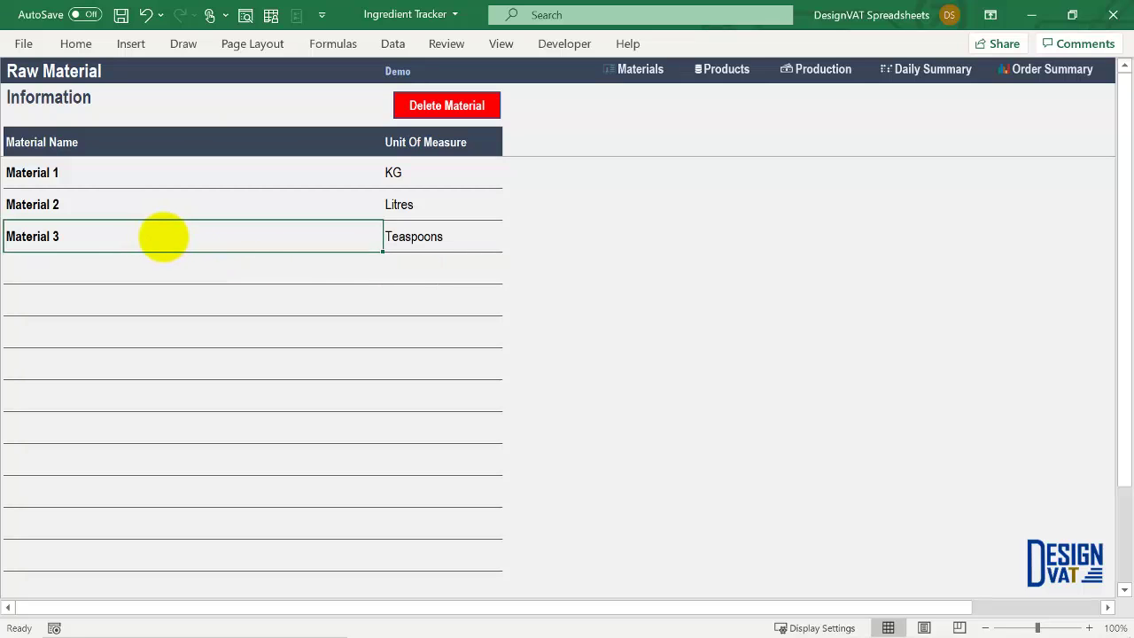
pyautogui.keyDown('shift'); pyautogui.click(470, 232); pyautogui.keyUp('shift')
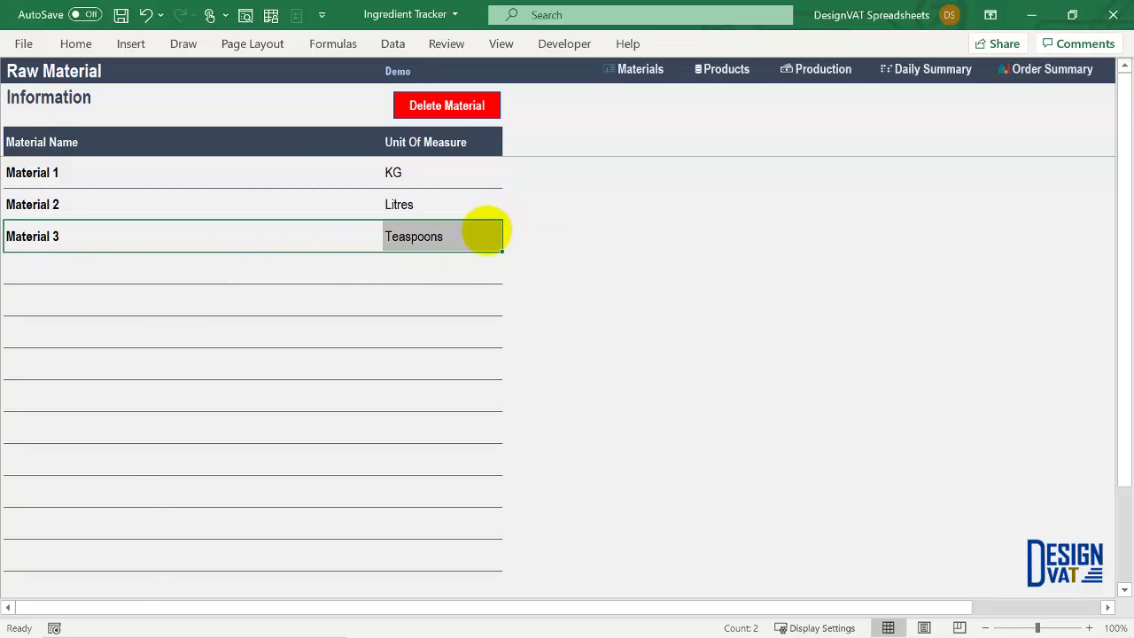
pyautogui.press('Delete')
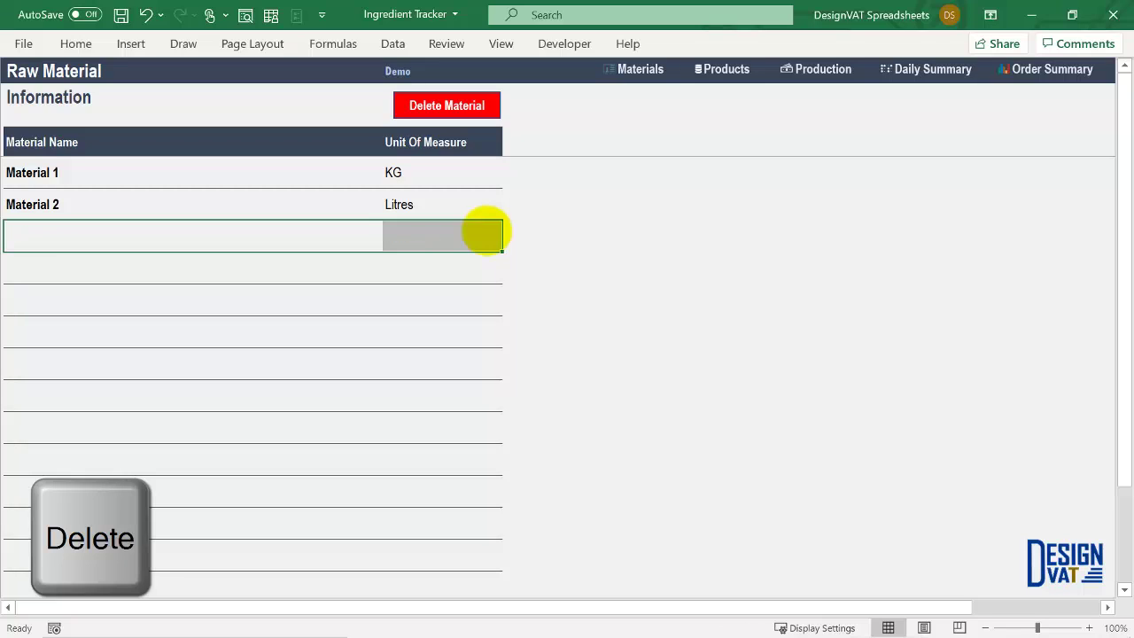
pyautogui.hotkey('ctrl', 'z')
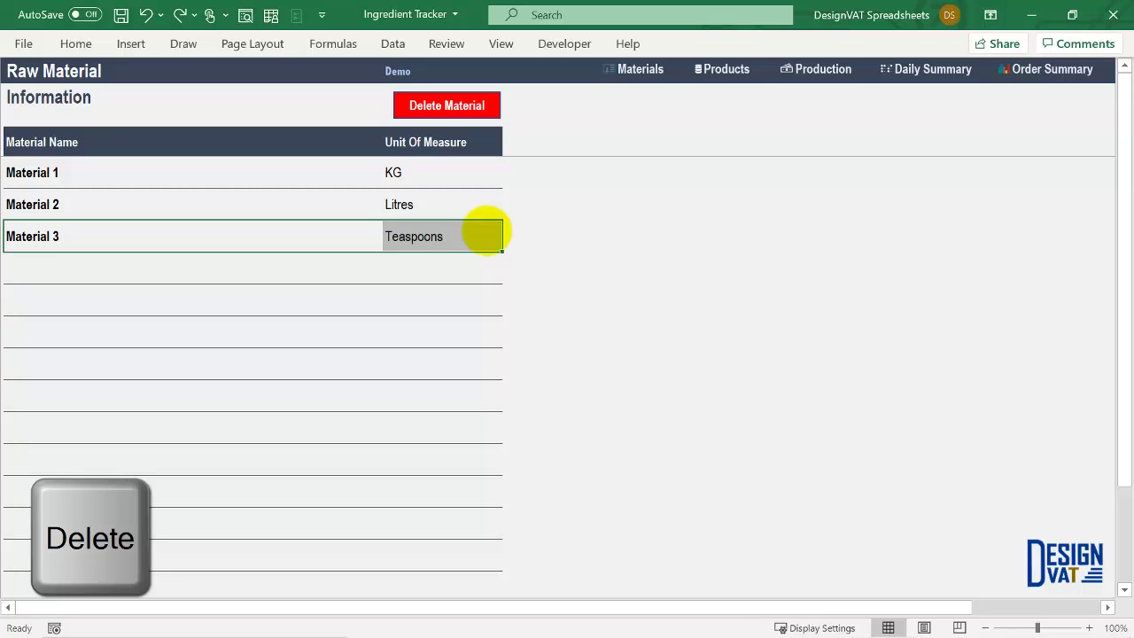
# Step: Remove Material 3 from the raw materials table with the template's Delete Material command
pyautogui.click(274, 244)
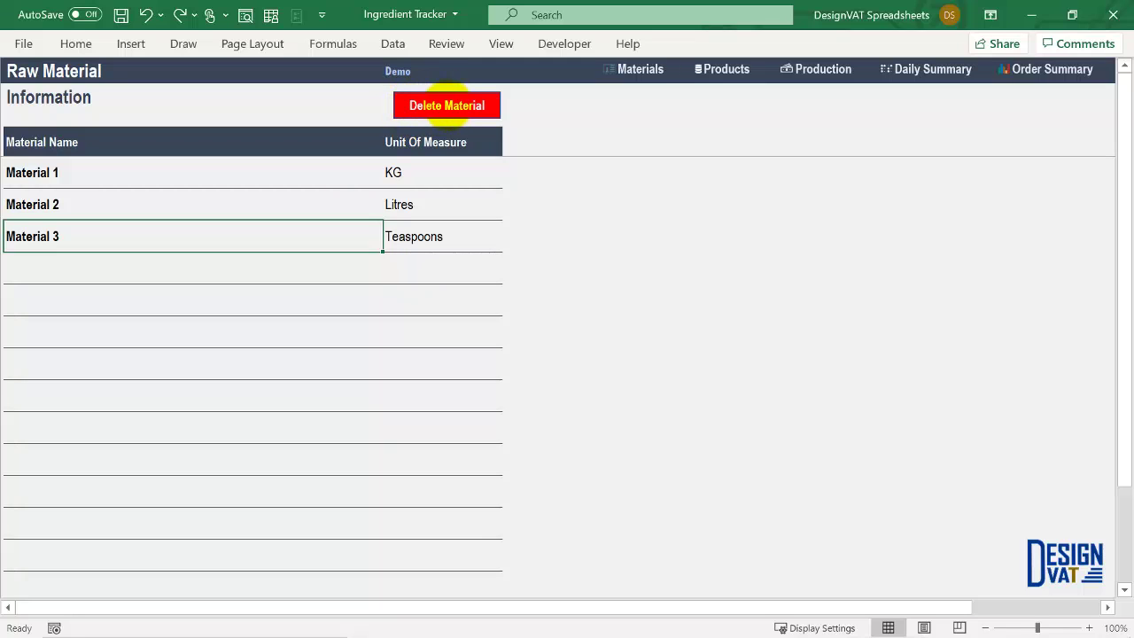
pyautogui.click(447, 104)
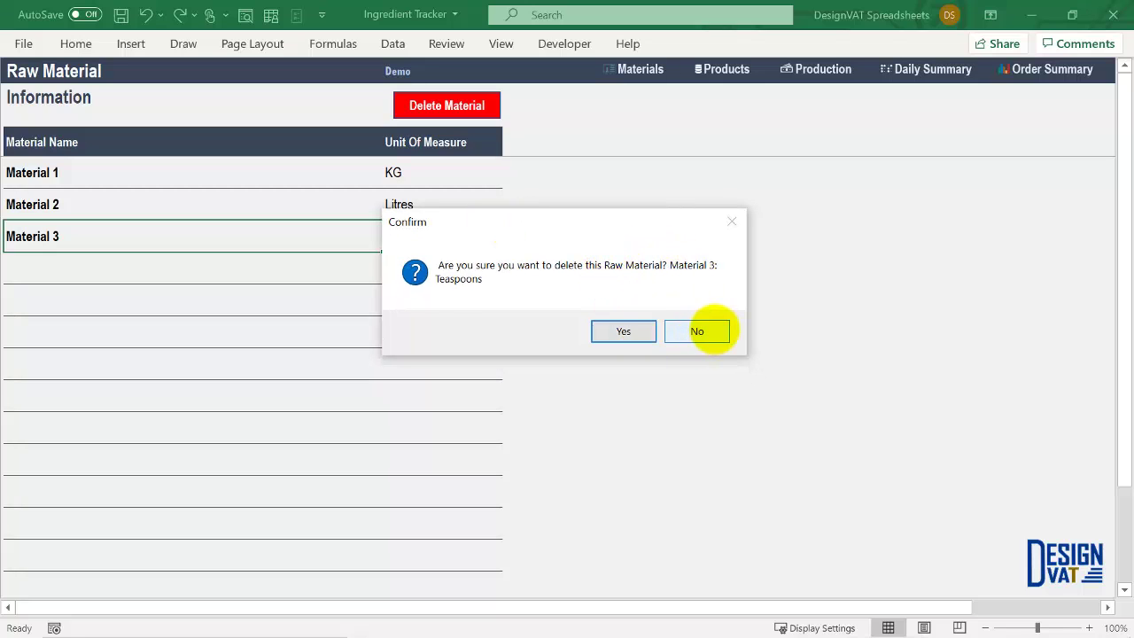
pyautogui.click(615, 330)
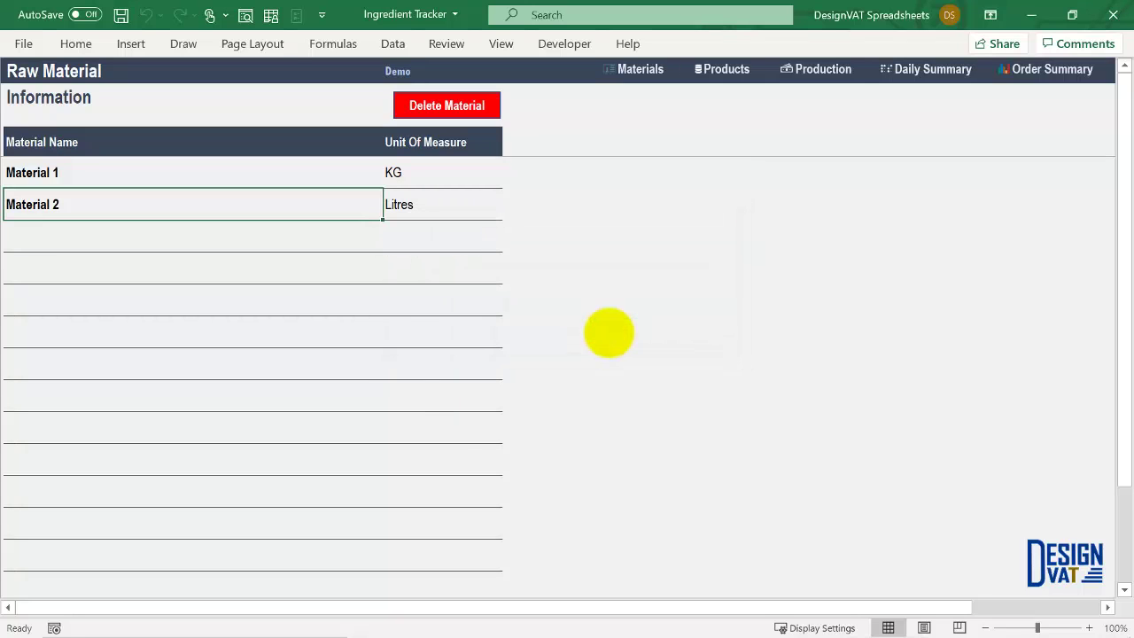
# Step: Enter Material 3 as a material name in the third row, leaving its unit of measure blank
pyautogui.click(186, 234)
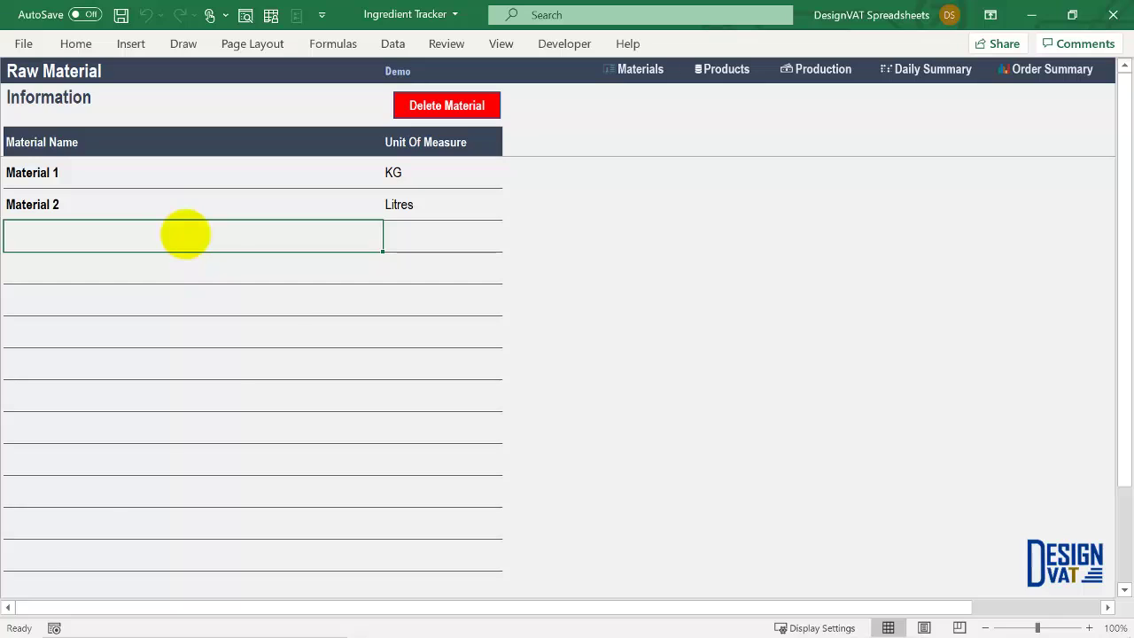
pyautogui.write('Material 2')
pyautogui.press('Tab')
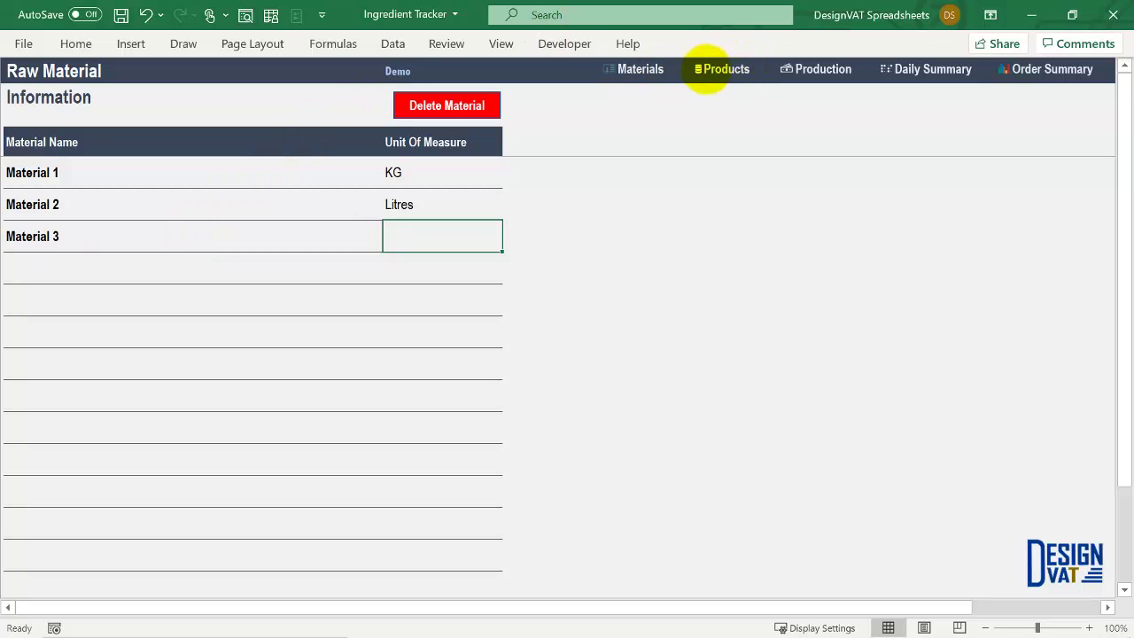
# Step: List Recipe 1, Recipe 2 and Recipe 3 in the first three rows of the recipe name table
pyautogui.click(726, 70)
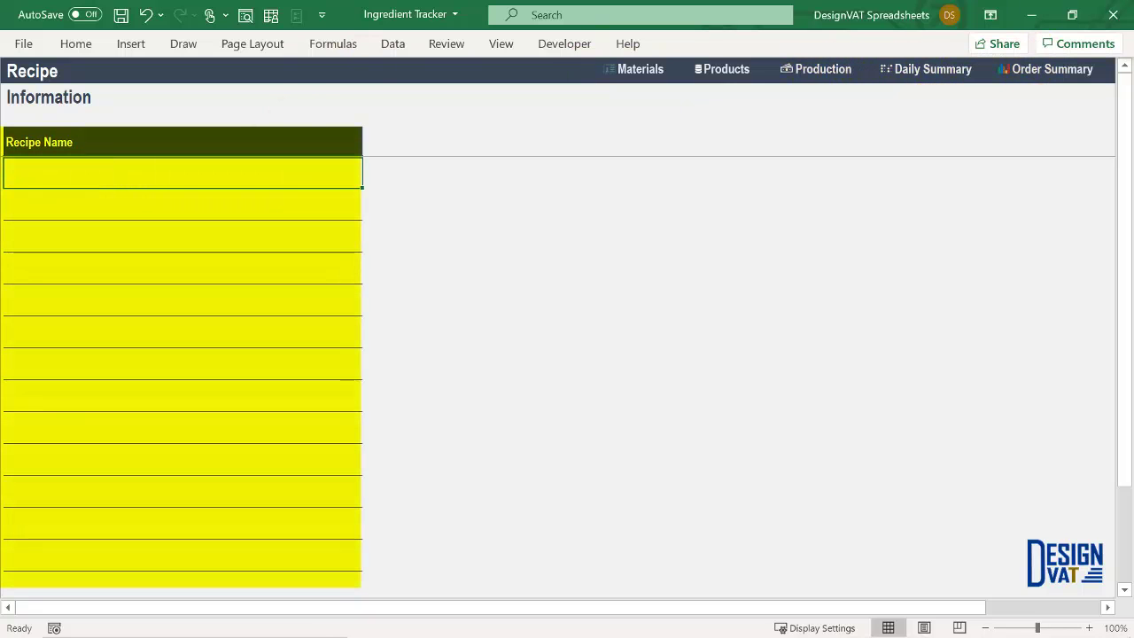
pyautogui.write('Recipe Na')
pyautogui.press('BackSpace')
pyautogui.press('BackSpace')
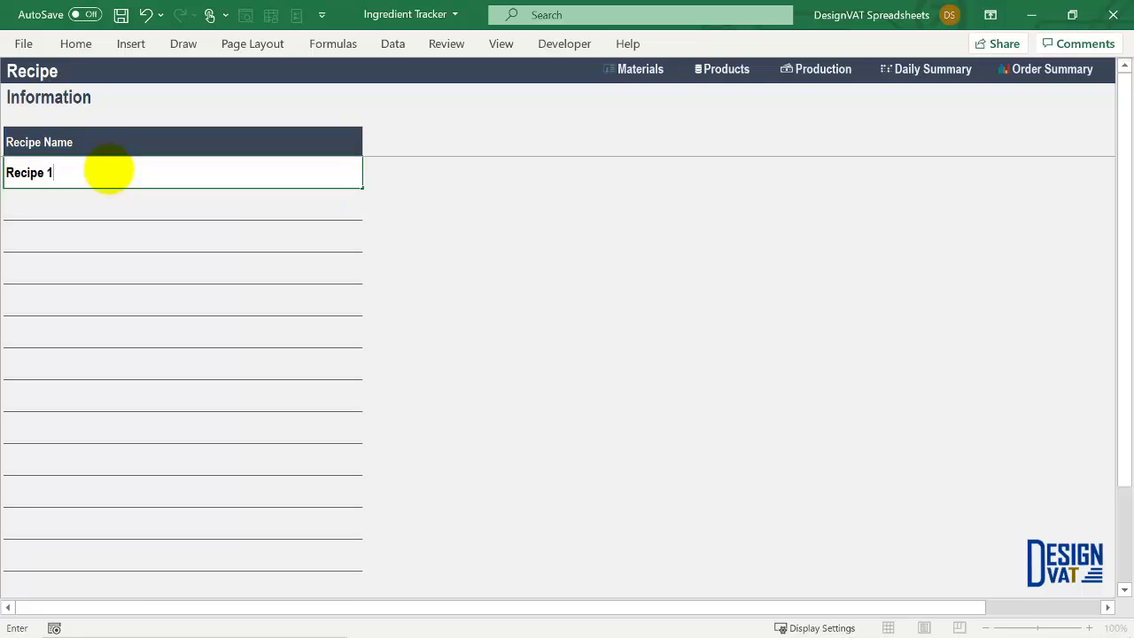
pyautogui.press('Return')
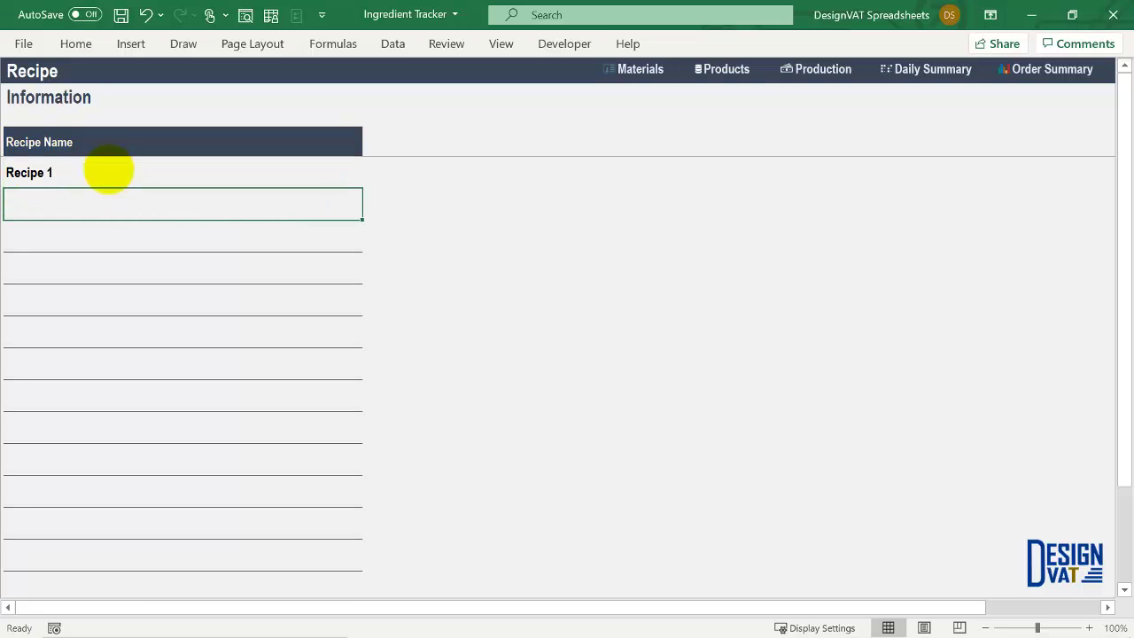
pyautogui.write('Recipe 1')
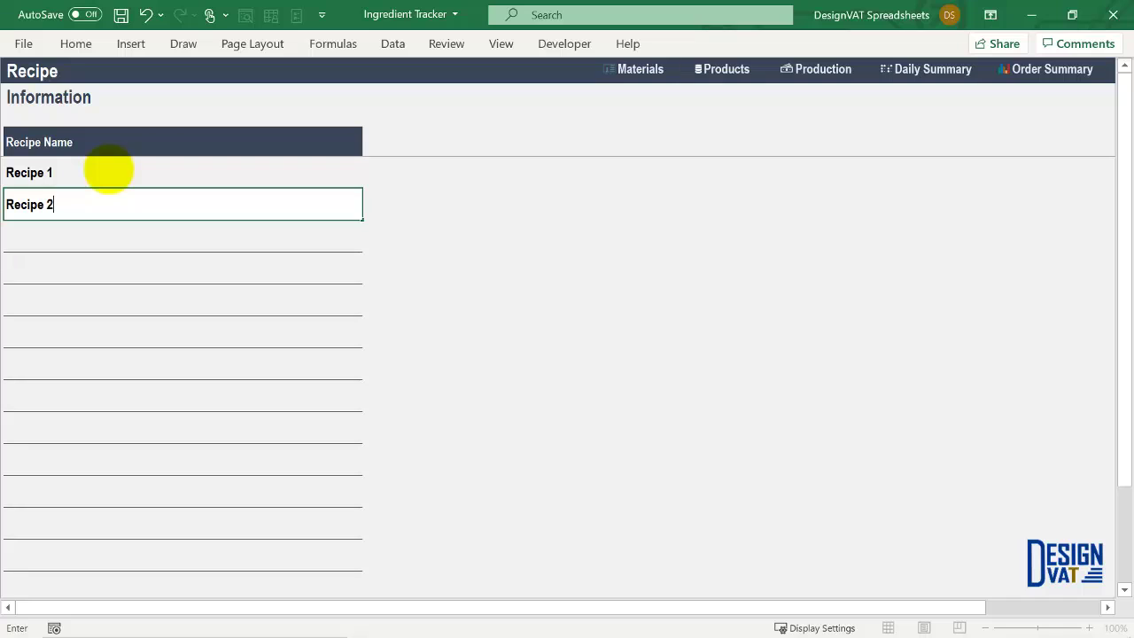
pyautogui.press('Return')
pyautogui.write('Recipe 2')
pyautogui.press('BackSpace')
pyautogui.write('3')
pyautogui.press('Return')
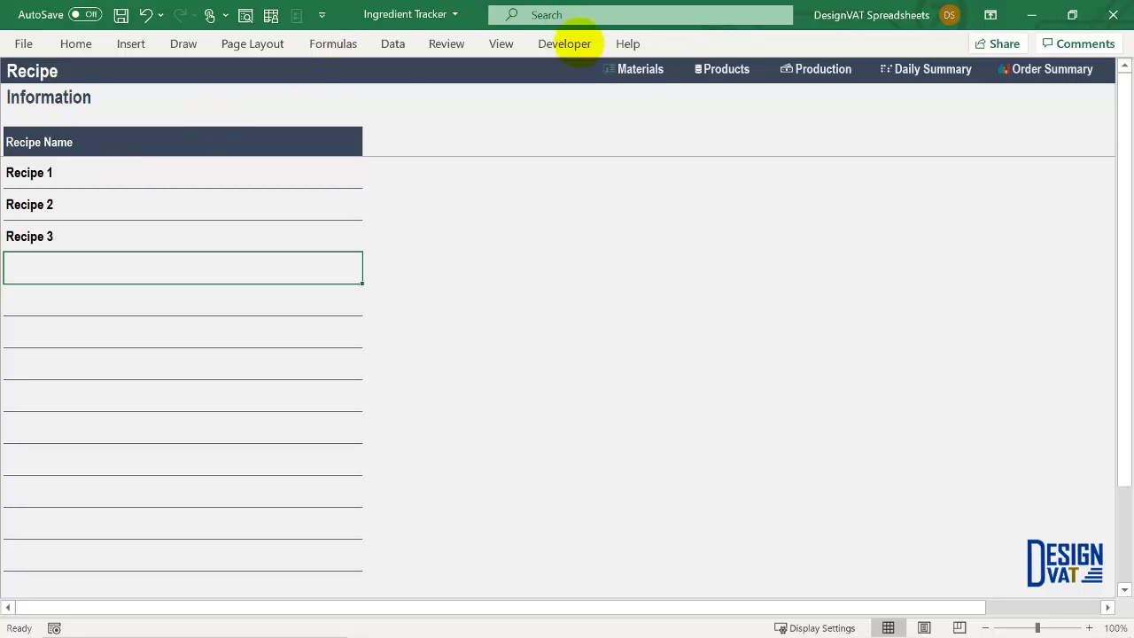
# Step: Review the raw materials list and return to the recipe names list
pyautogui.click(638, 69)
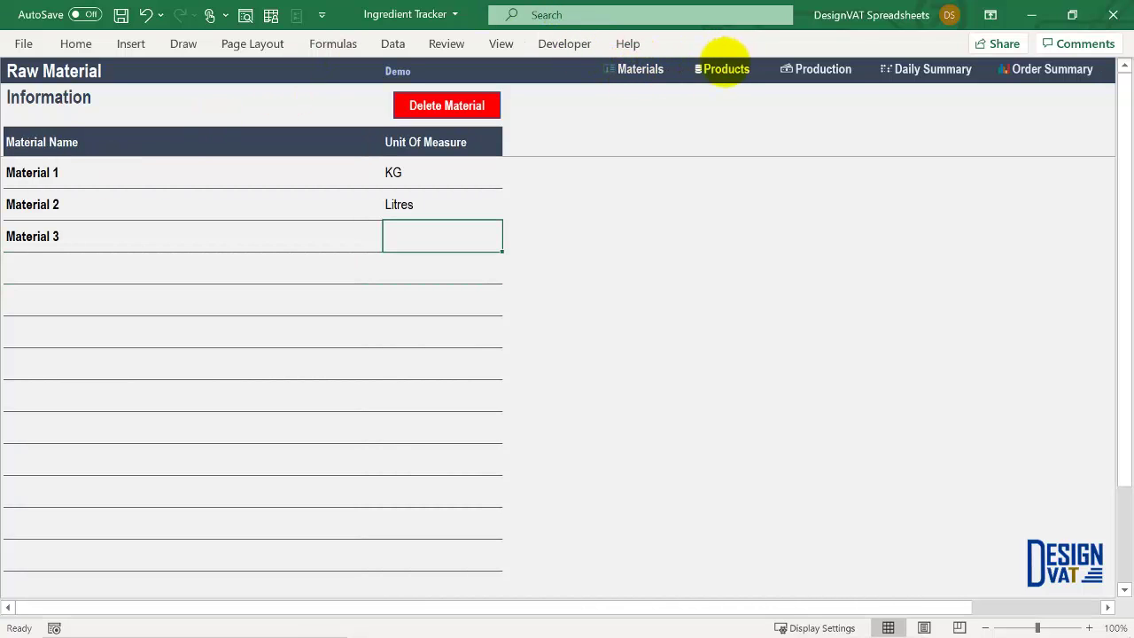
pyautogui.click(722, 69)
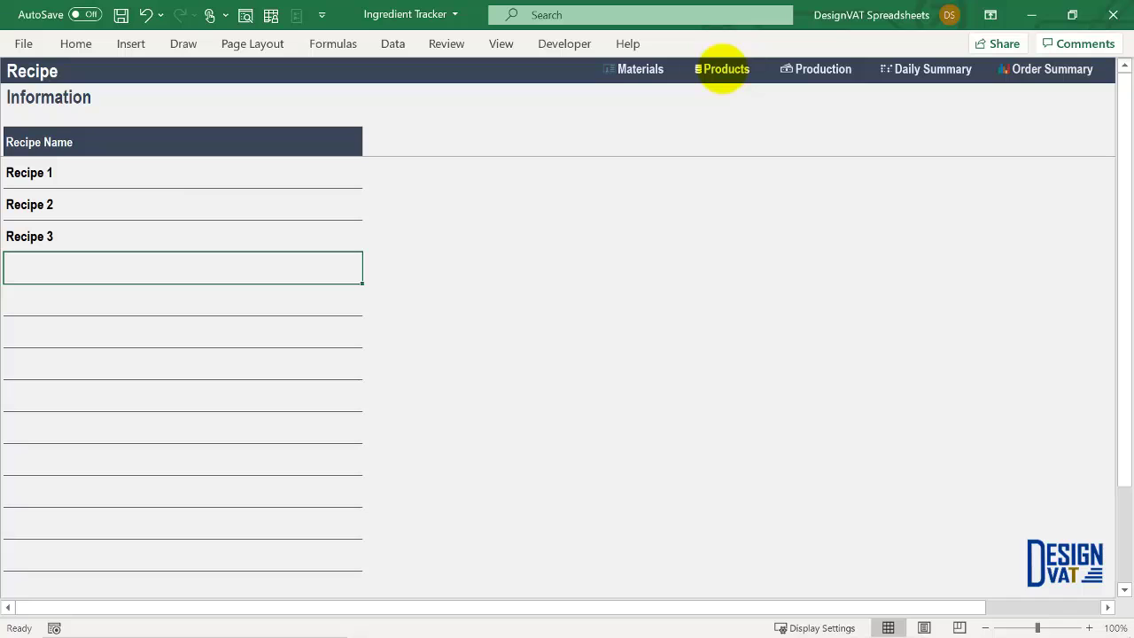
# Step: Check the units of measure of Material 1 and Material 2, then revisit the recipe names list
pyautogui.click(640, 68)
pyautogui.press('Up')
pyautogui.click(424, 172)
pyautogui.click(395, 206)
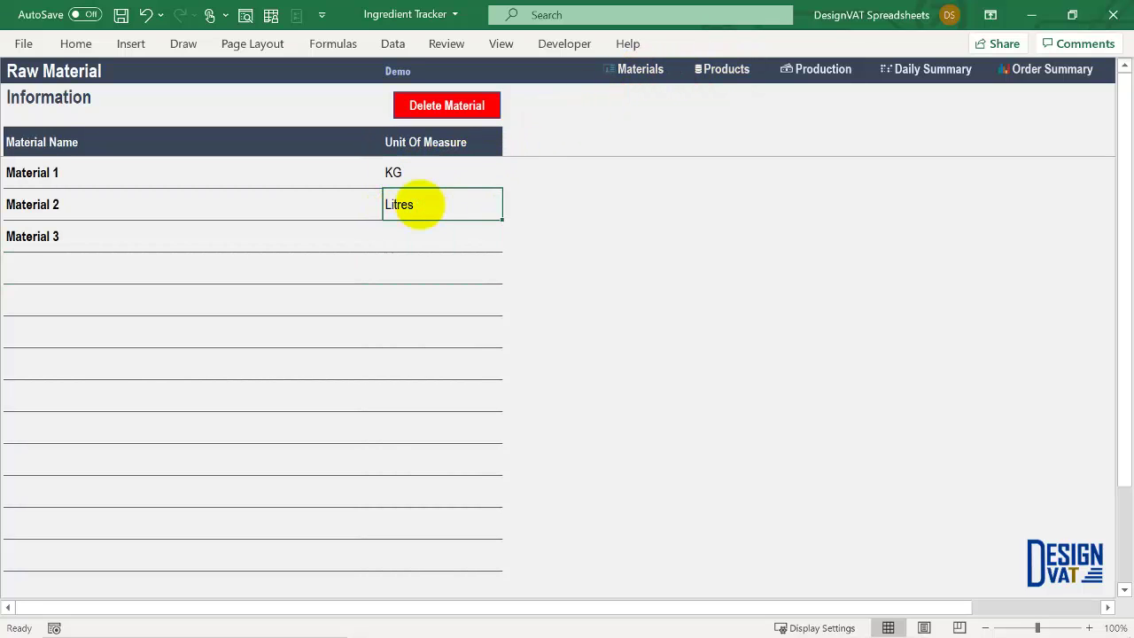
pyautogui.click(716, 69)
pyautogui.click(122, 170)
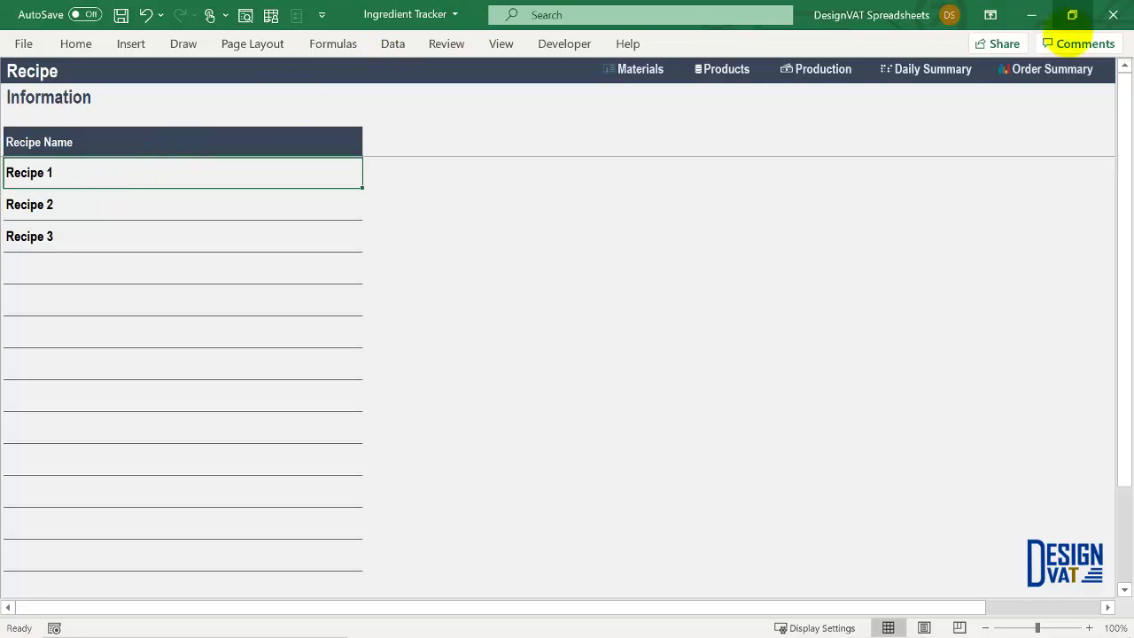
# Step: Open the production requirements from the order sheet and add a new product build for Recipe 1 with 2 raw materials
pyautogui.click(814, 70)
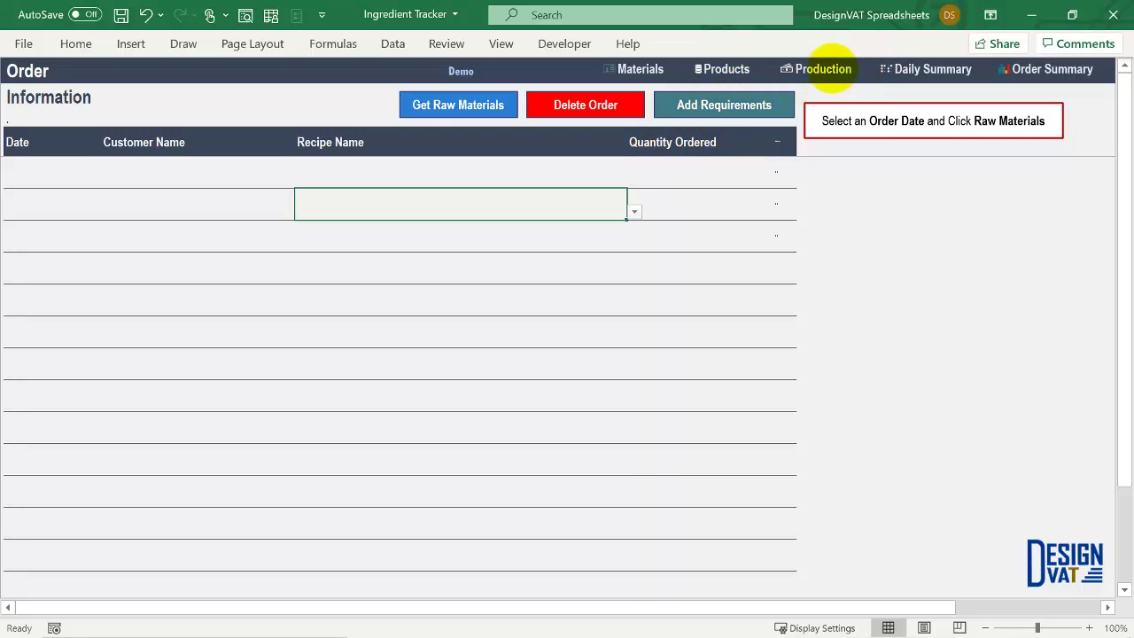
pyautogui.click(723, 104)
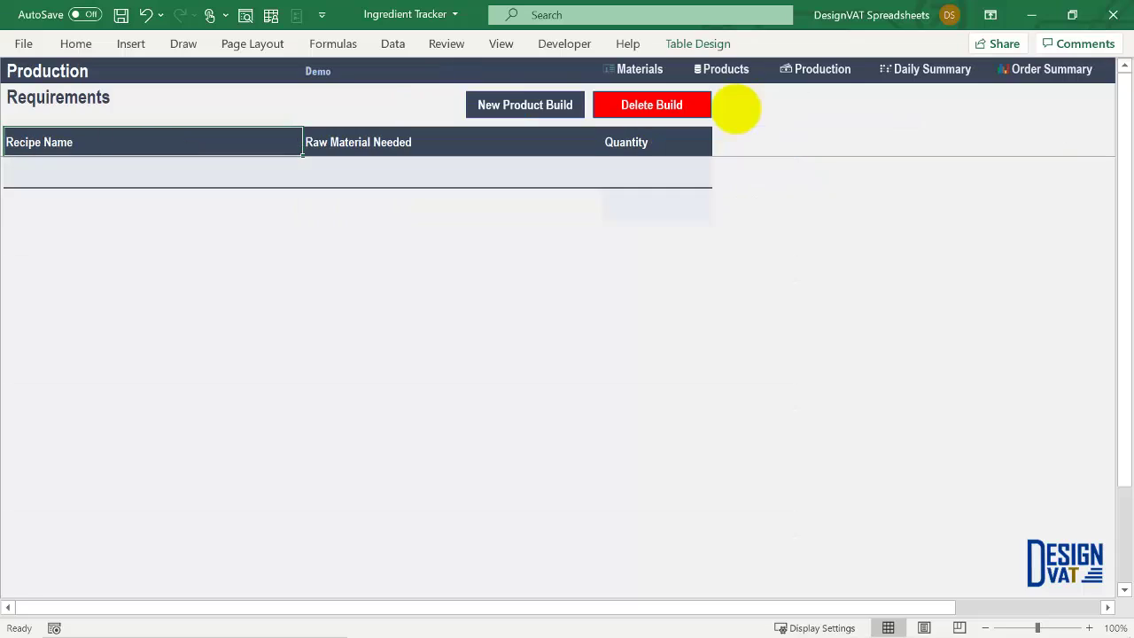
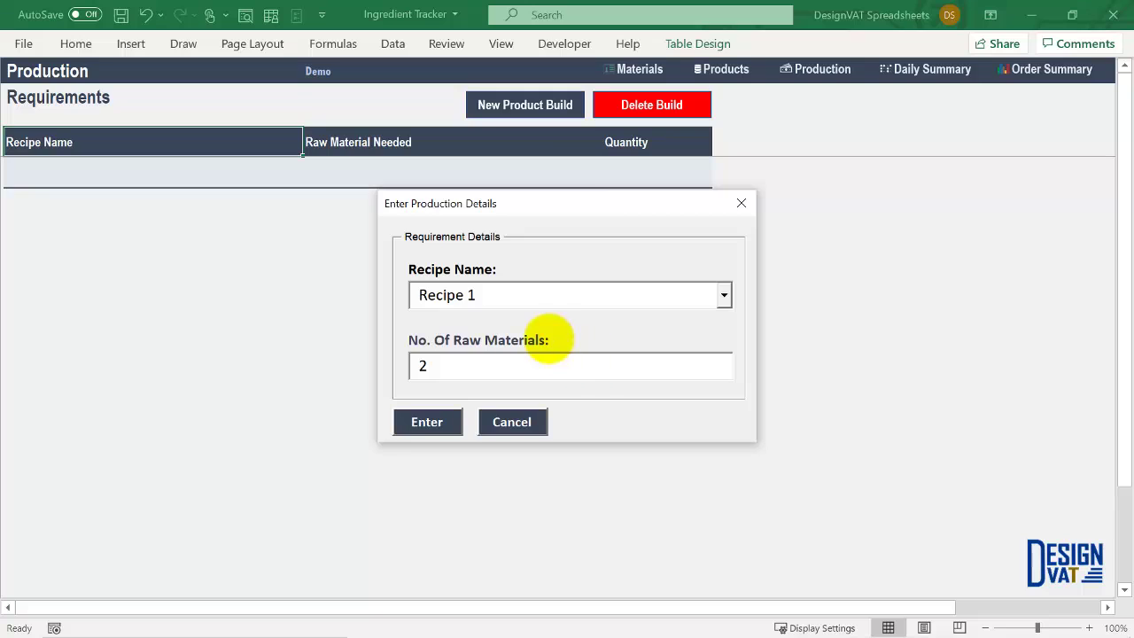
pyautogui.moveTo(506, 294); pyautogui.dragTo(420, 295)
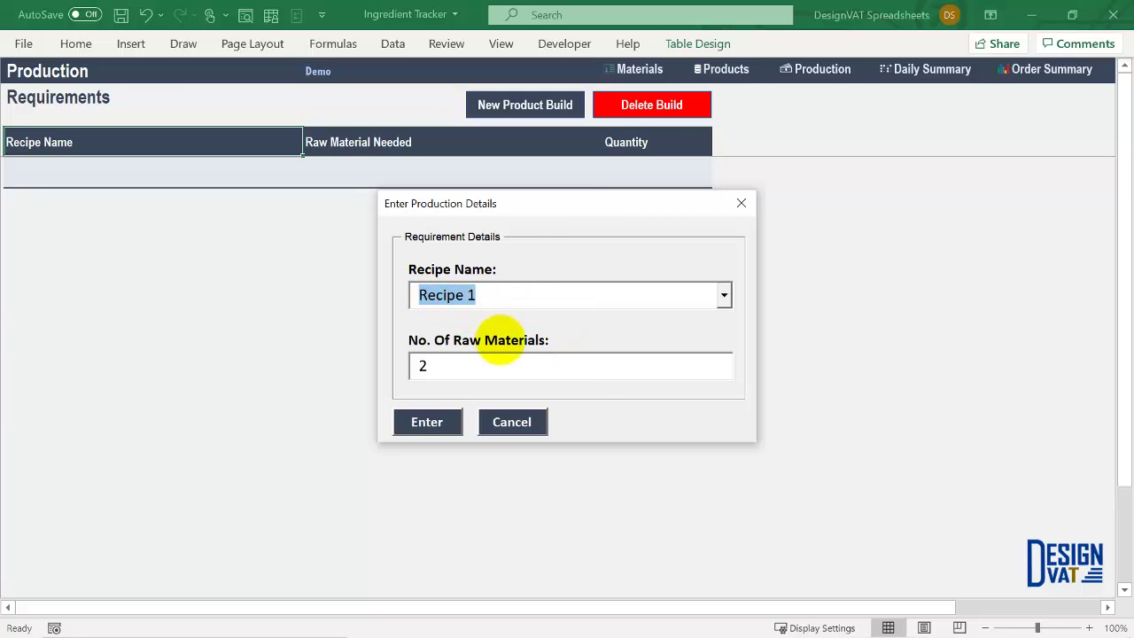
pyautogui.click(471, 370)
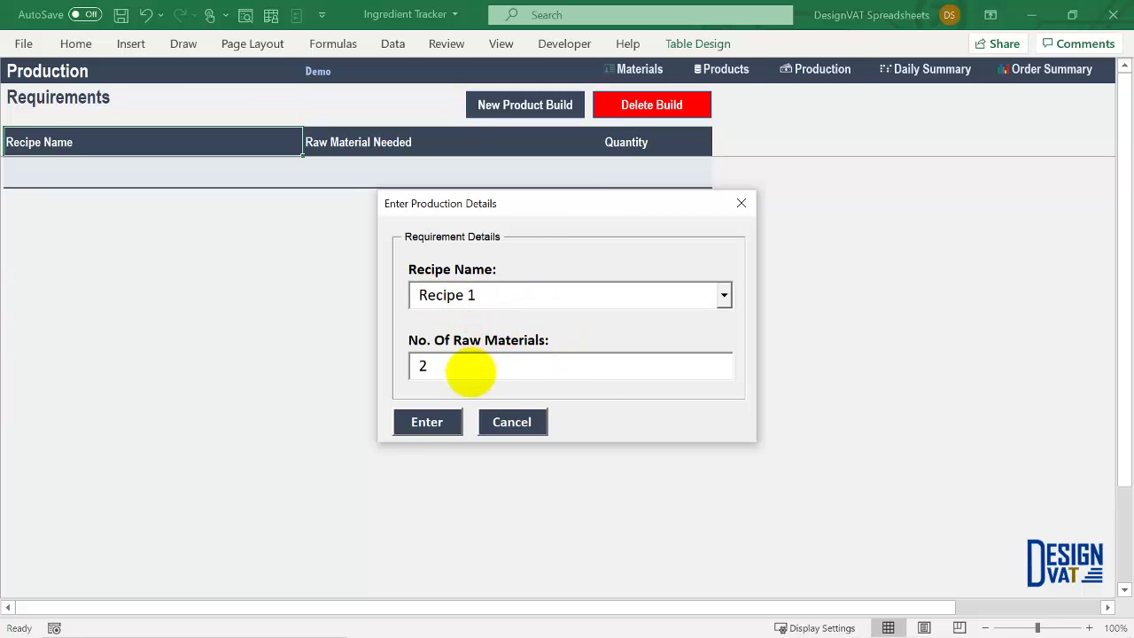
pyautogui.click(429, 420)
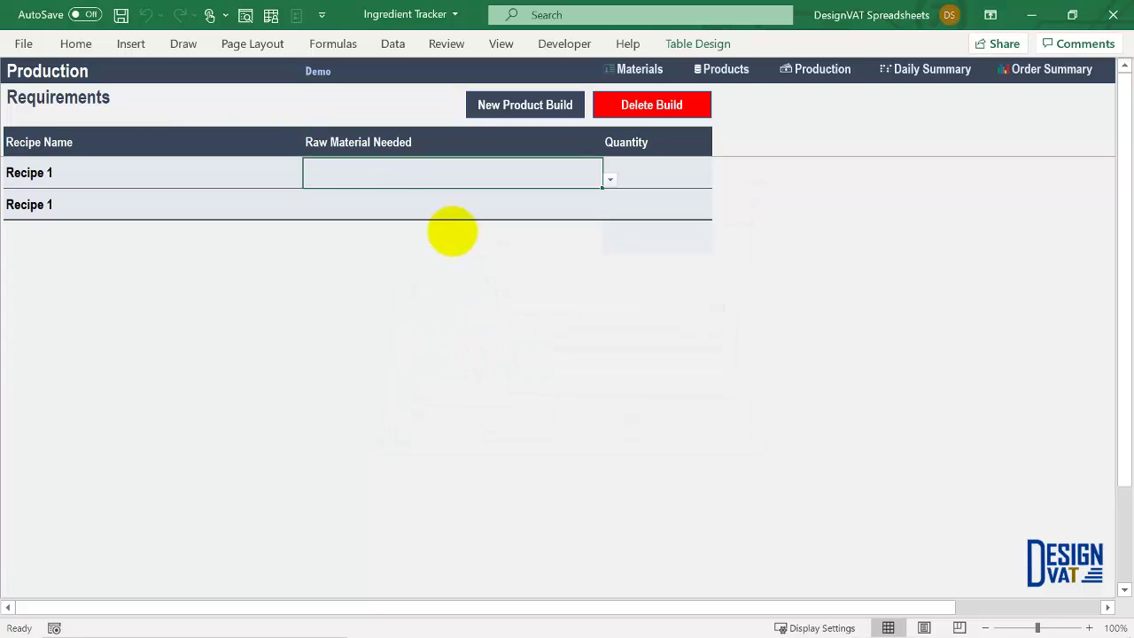
# Step: Choose Material 1 and Material 2 as the raw materials needed in the two Recipe 1 rows
pyautogui.moveTo(253, 172); pyautogui.dragTo(262, 217)
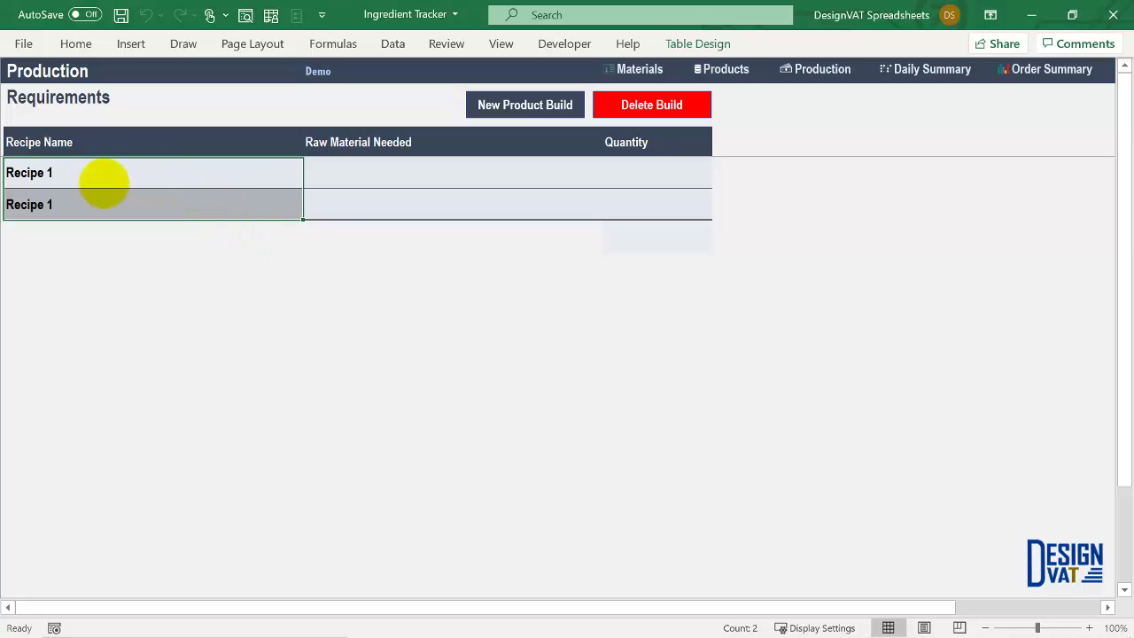
pyautogui.moveTo(76, 171); pyautogui.dragTo(77, 202)
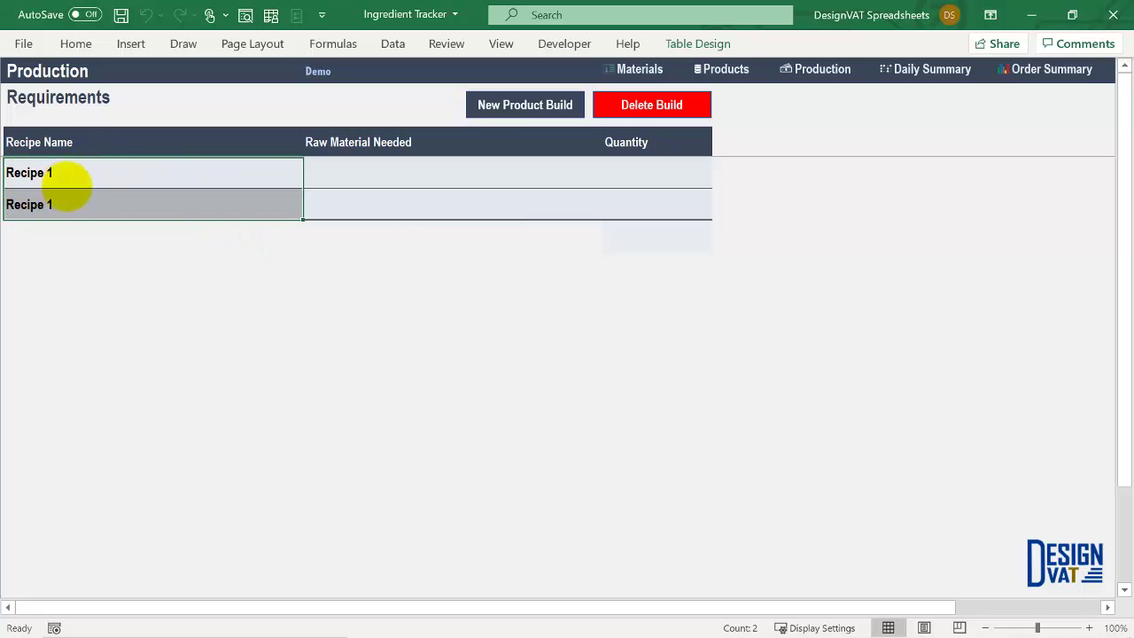
pyautogui.click(469, 171)
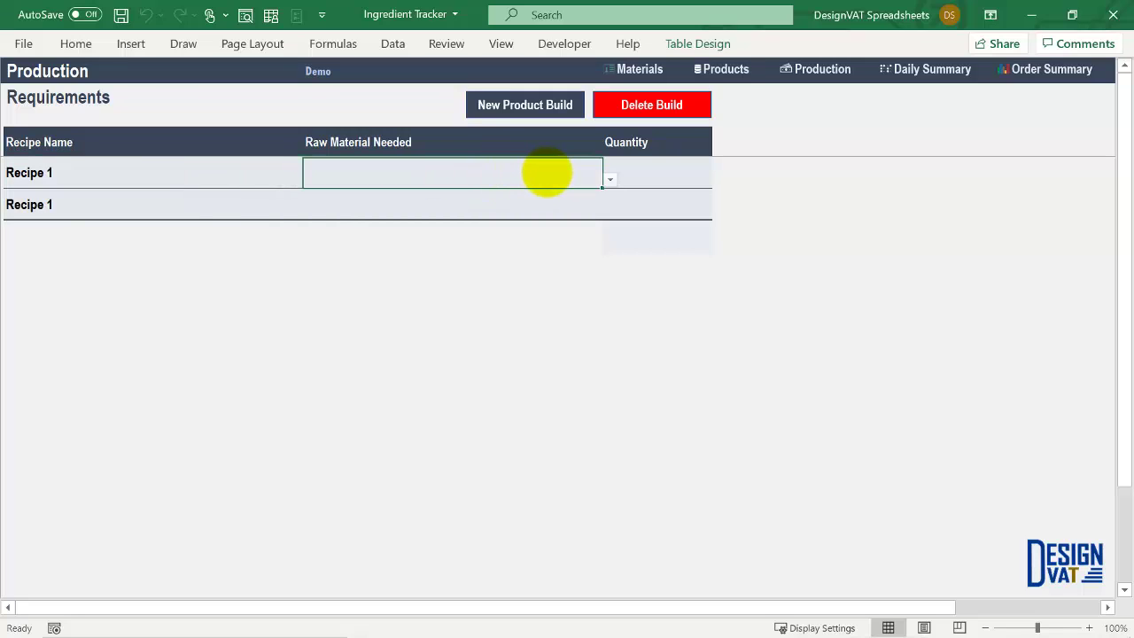
pyautogui.hotkey('alt', 'Down')
pyautogui.press('Escape')
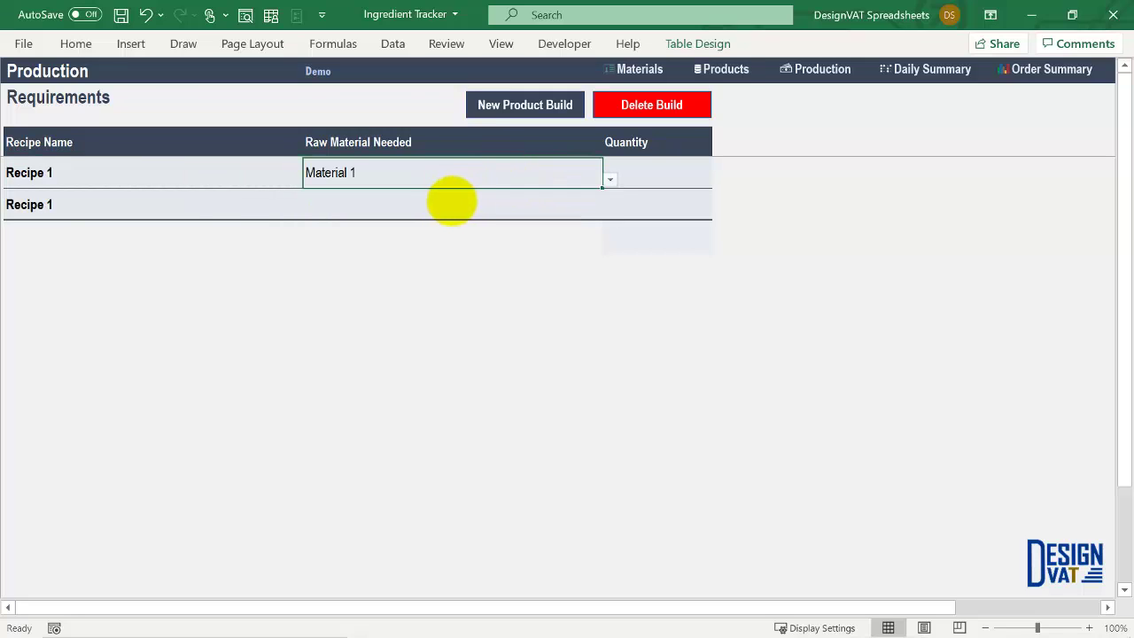
pyautogui.click(420, 205)
pyautogui.click(610, 211)
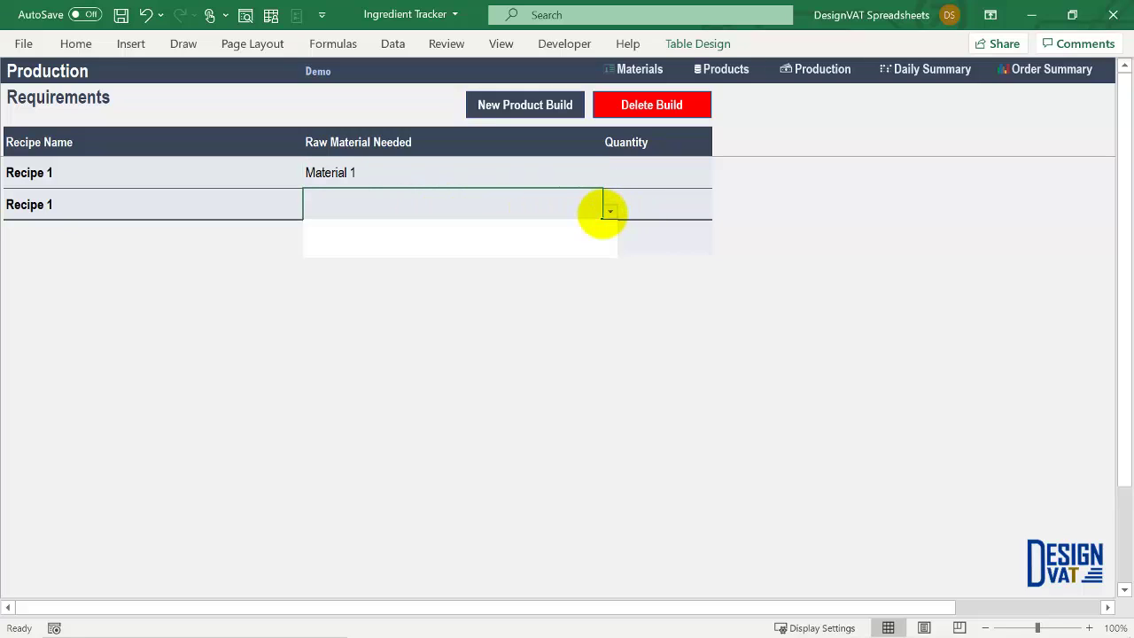
pyautogui.click(446, 239)
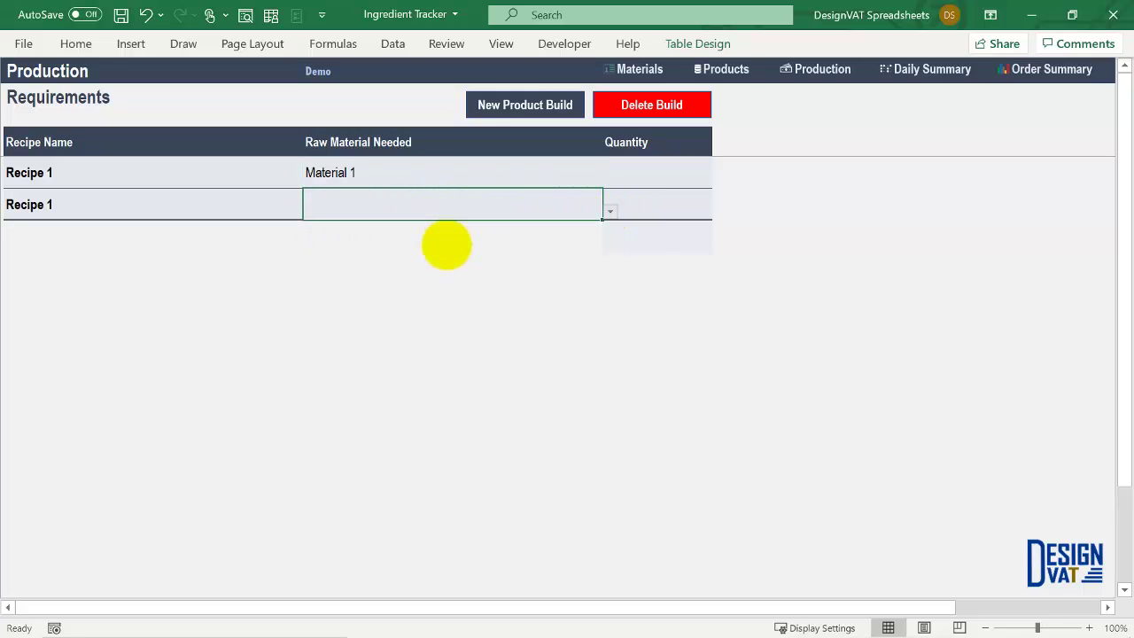
# Step: Set the quantity of Material 1 needed for Recipe 1 to 1
pyautogui.click(683, 180)
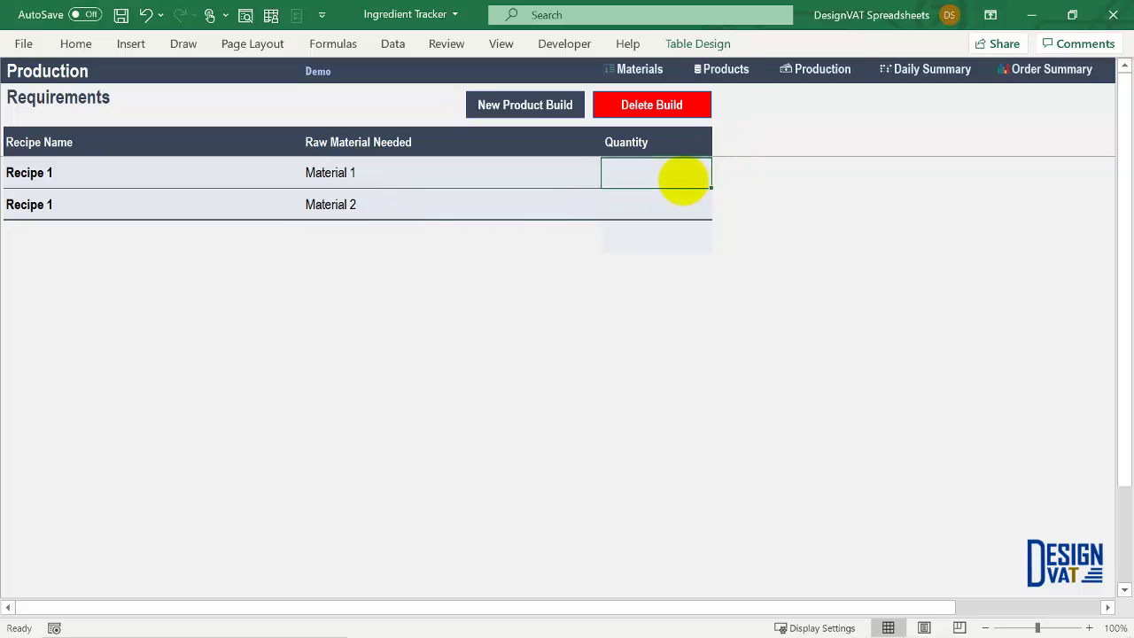
pyautogui.click(348, 172)
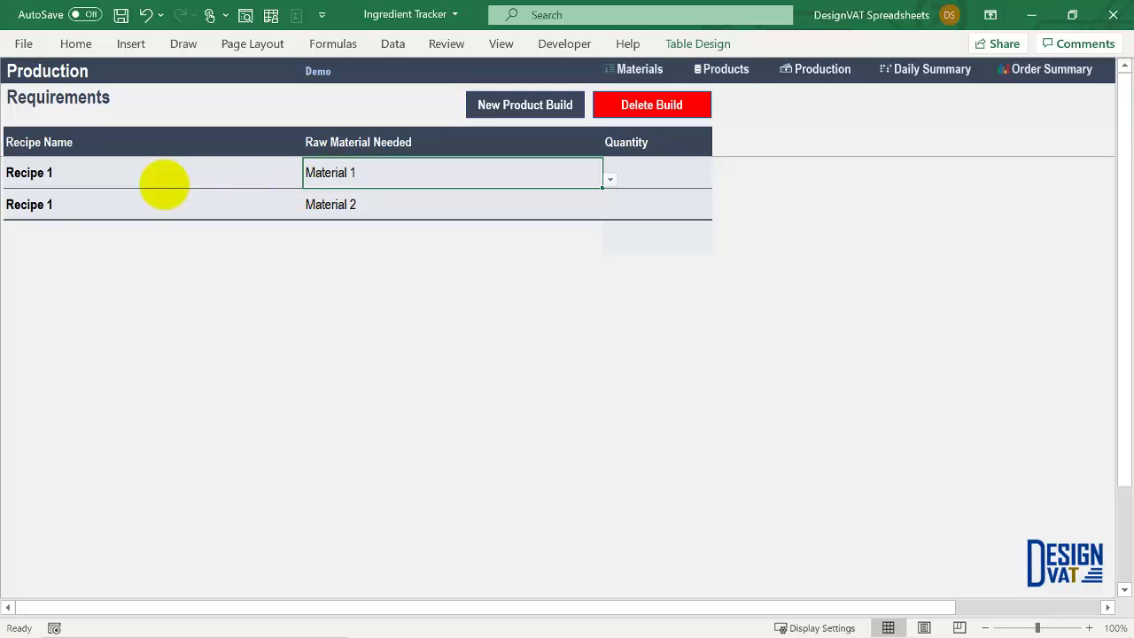
pyautogui.click(80, 173)
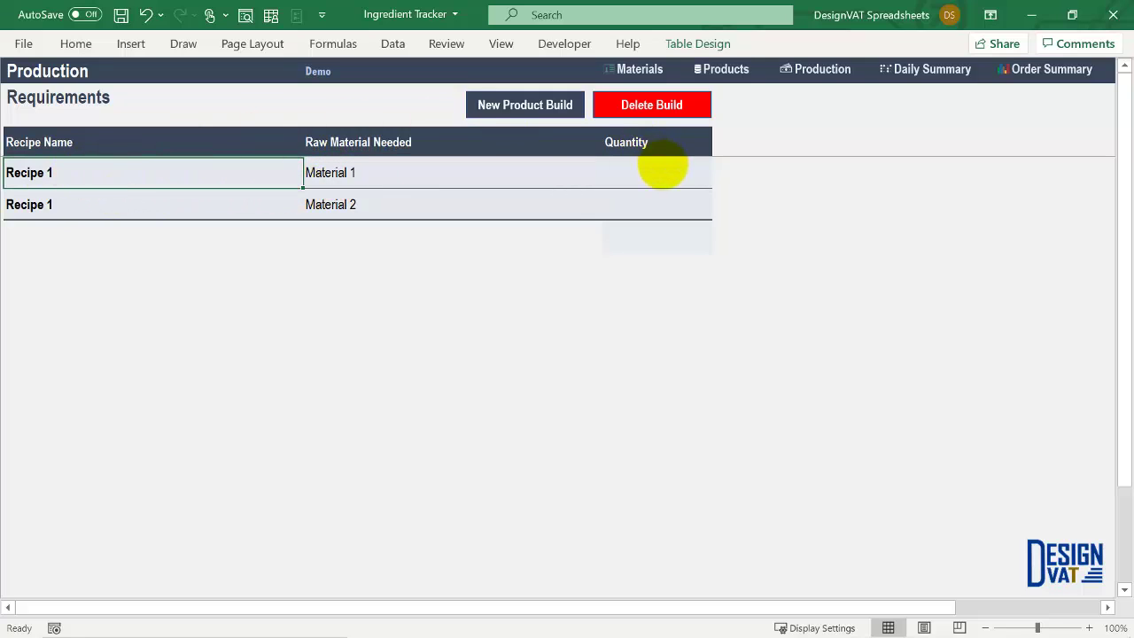
pyautogui.click(663, 168)
pyautogui.write('1')
pyautogui.click(634, 210)
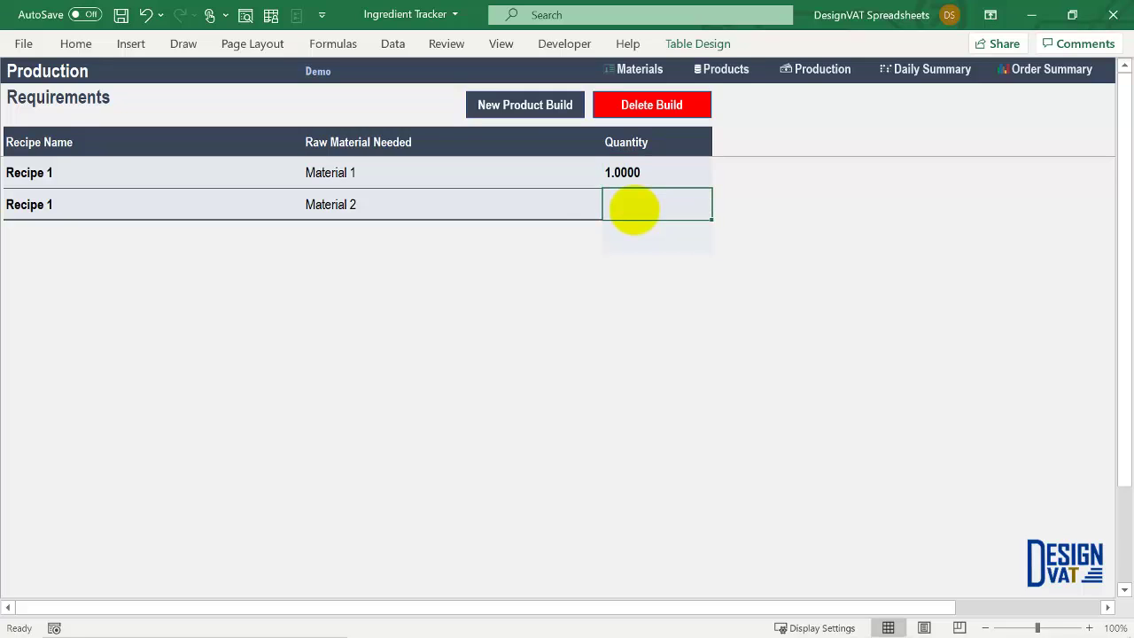
# Step: Set the quantity of Material 2 needed for Recipe 1 to 2
pyautogui.click(78, 176)
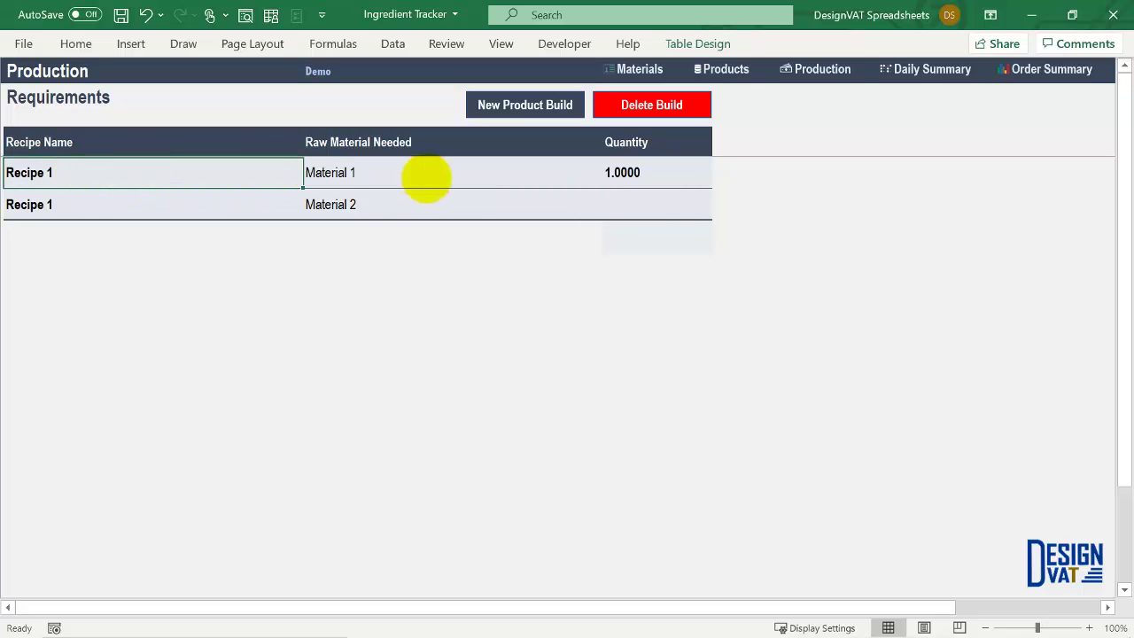
pyautogui.click(679, 162)
pyautogui.click(370, 171)
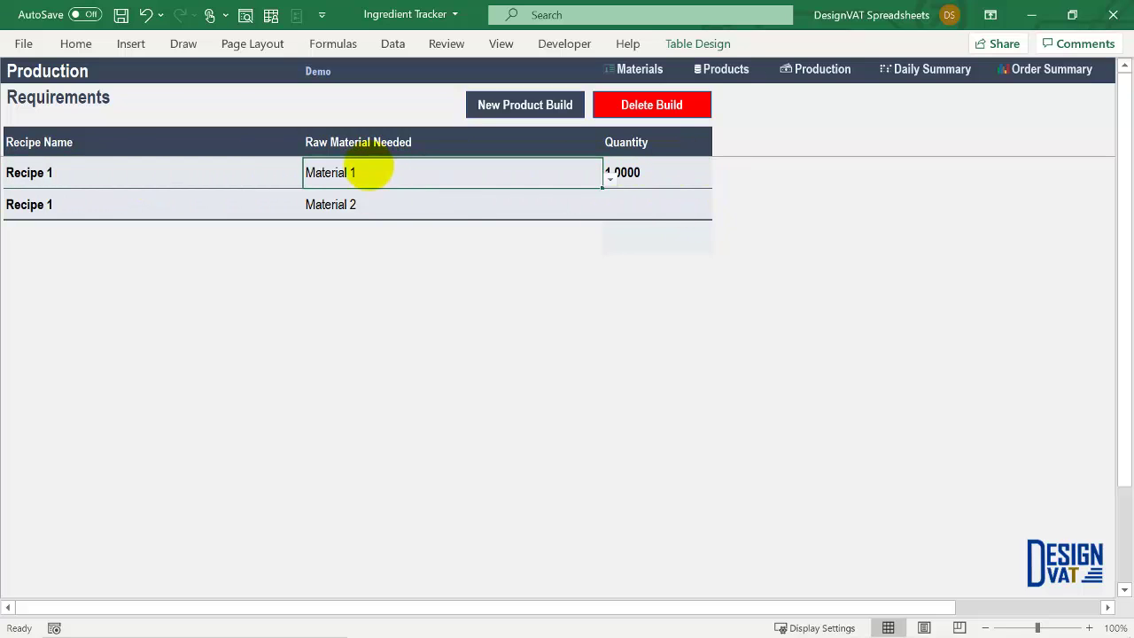
pyautogui.click(682, 207)
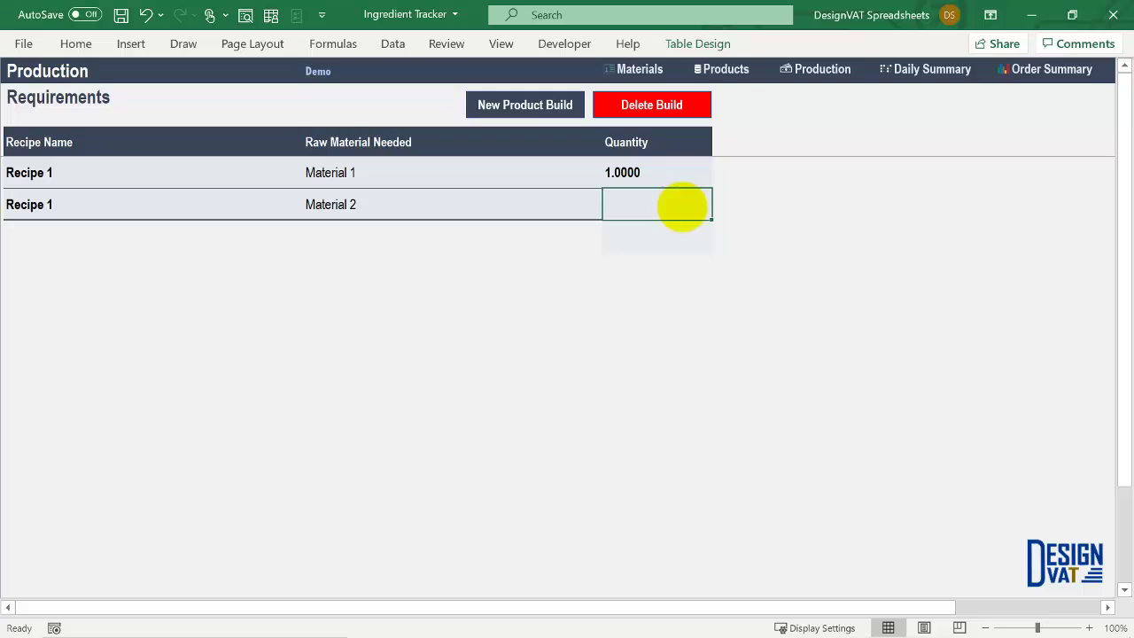
pyautogui.write('2')
pyautogui.press('Return')
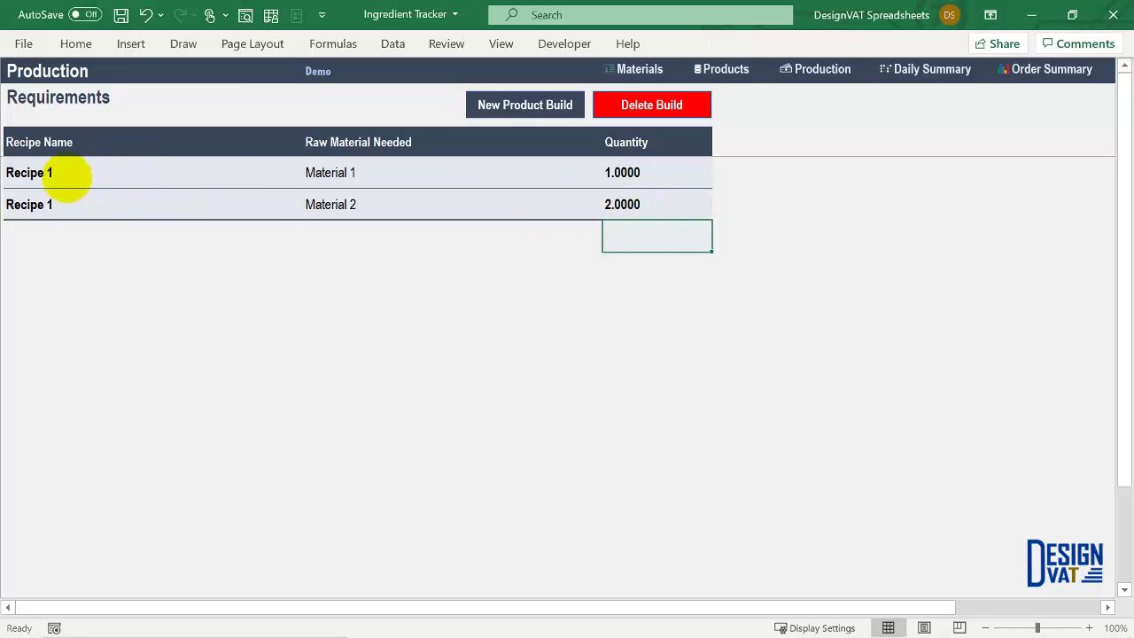
# Step: Review the raw materials and quantities entered for Recipe 1 in the production requirements table
pyautogui.click(47, 171)
pyautogui.click(633, 203)
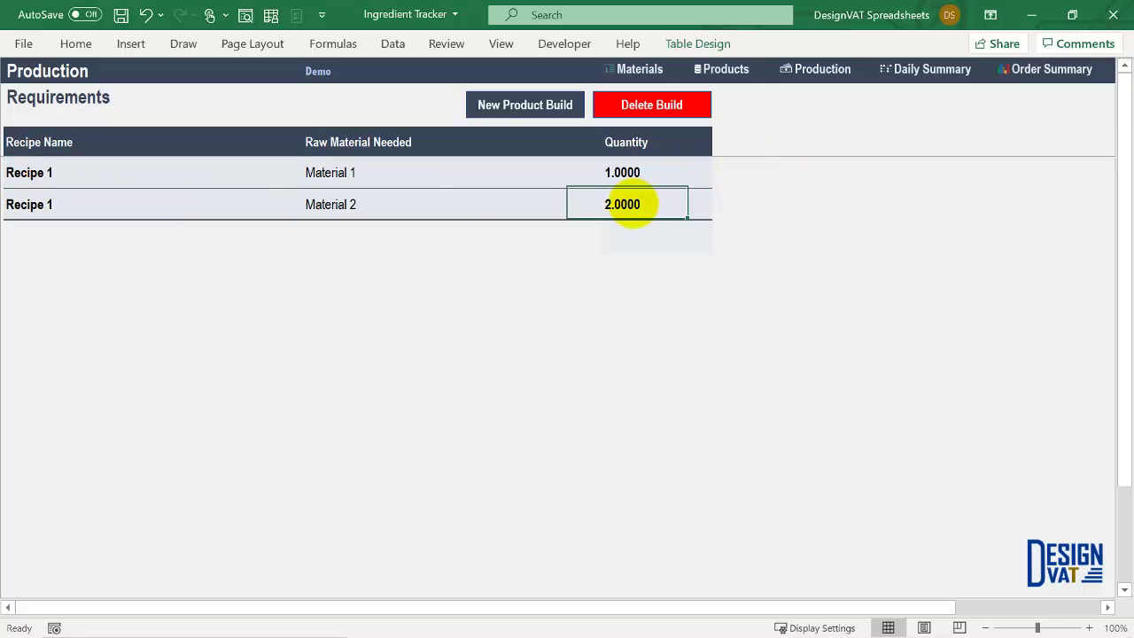
pyautogui.click(449, 196)
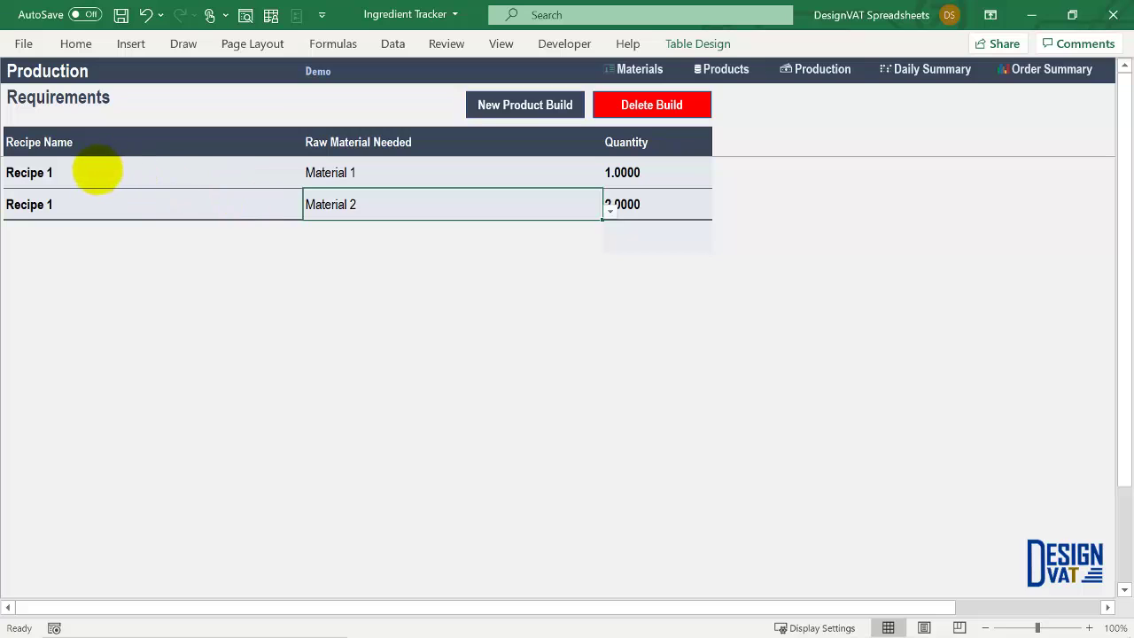
pyautogui.click(30, 173)
pyautogui.moveTo(383, 170); pyautogui.dragTo(535, 188)
pyautogui.moveTo(653, 168); pyautogui.dragTo(550, 205)
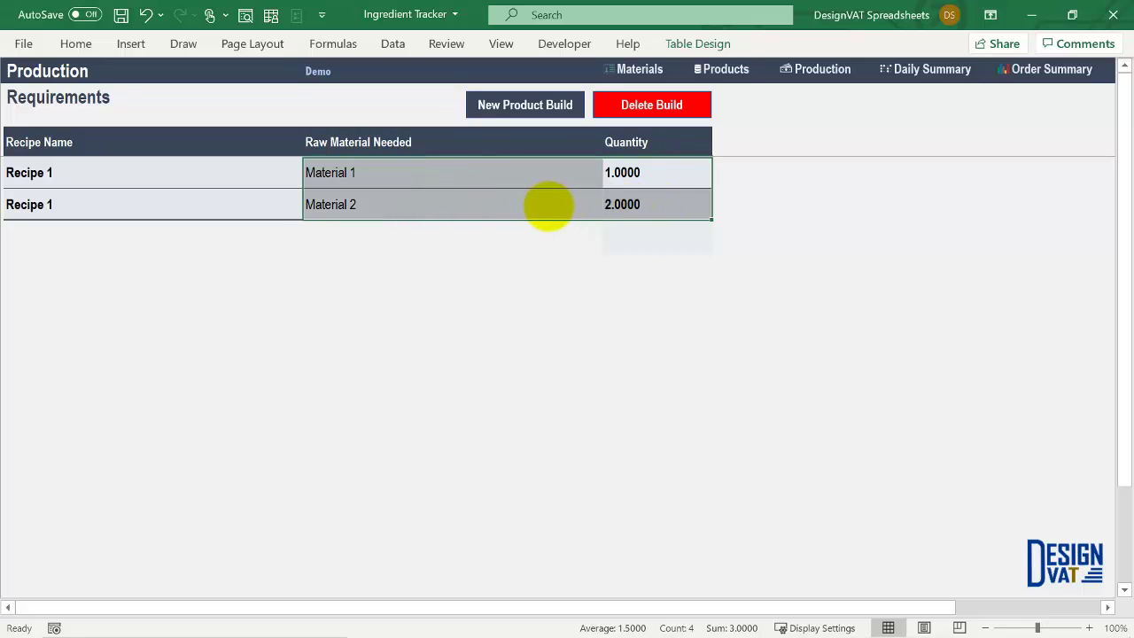
pyautogui.click(647, 294)
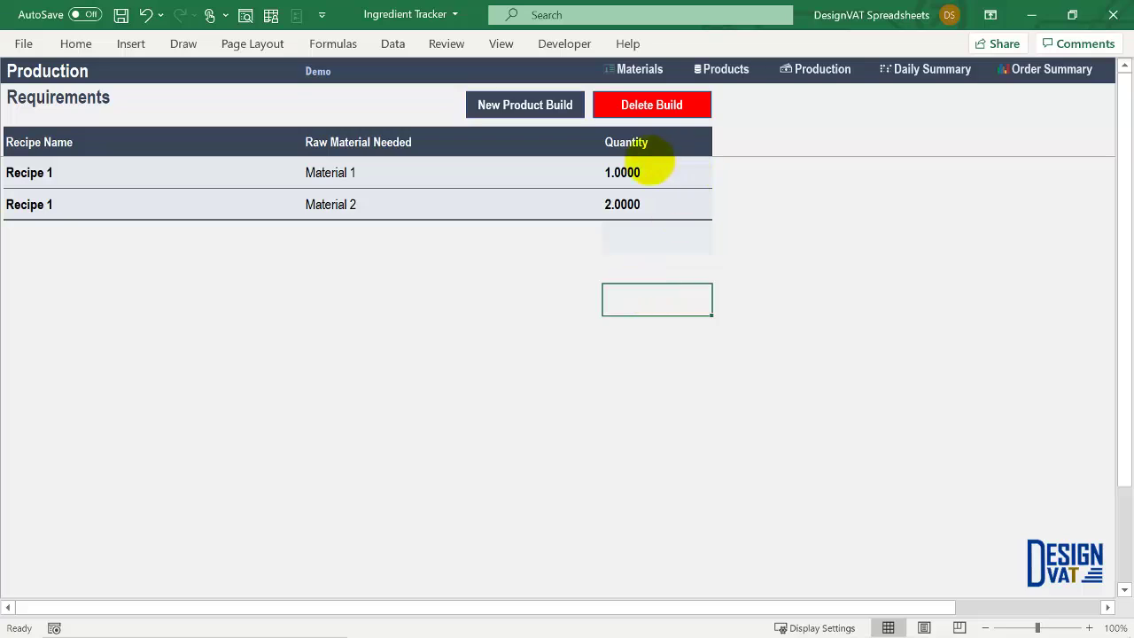
pyautogui.click(635, 209)
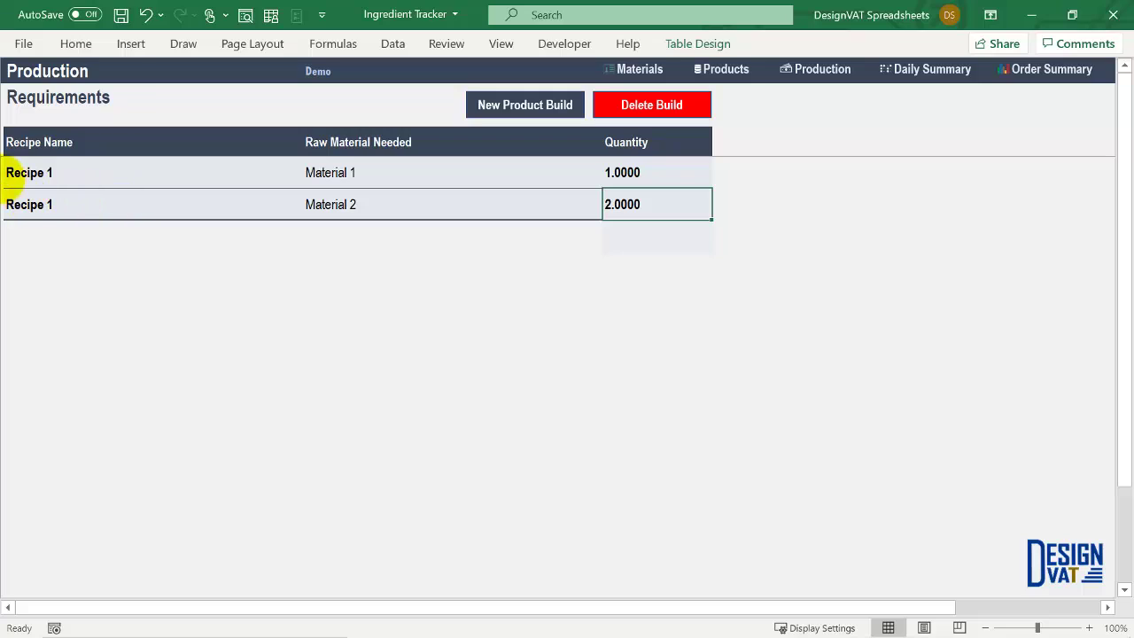
pyautogui.click(29, 172)
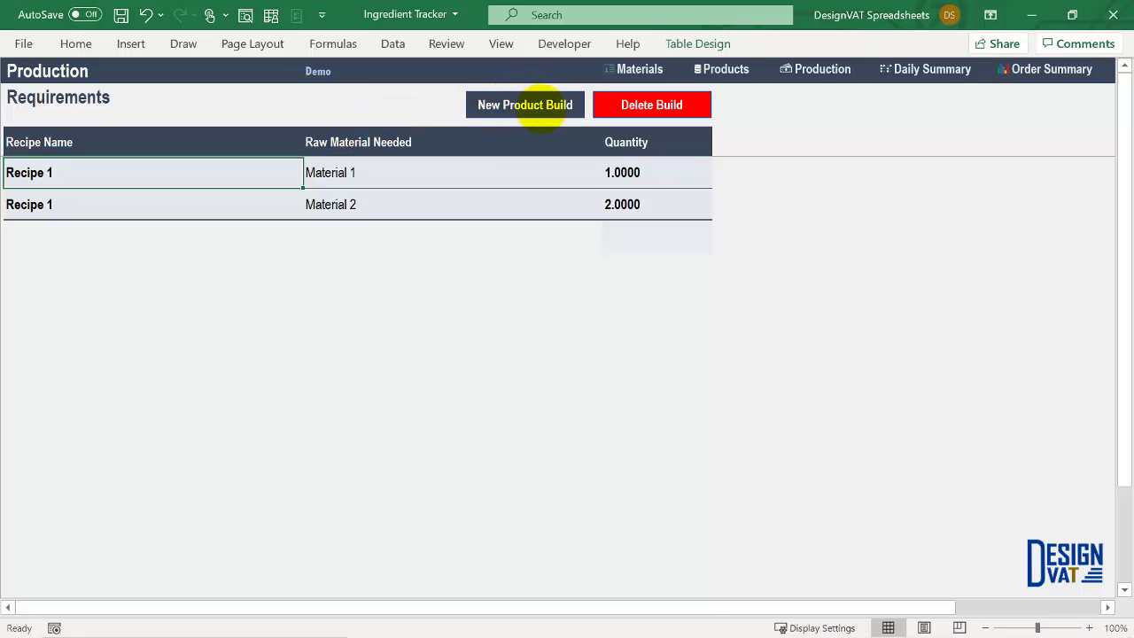
# Step: Add a new product build for Recipe 2 with 3 raw materials
pyautogui.click(530, 102)
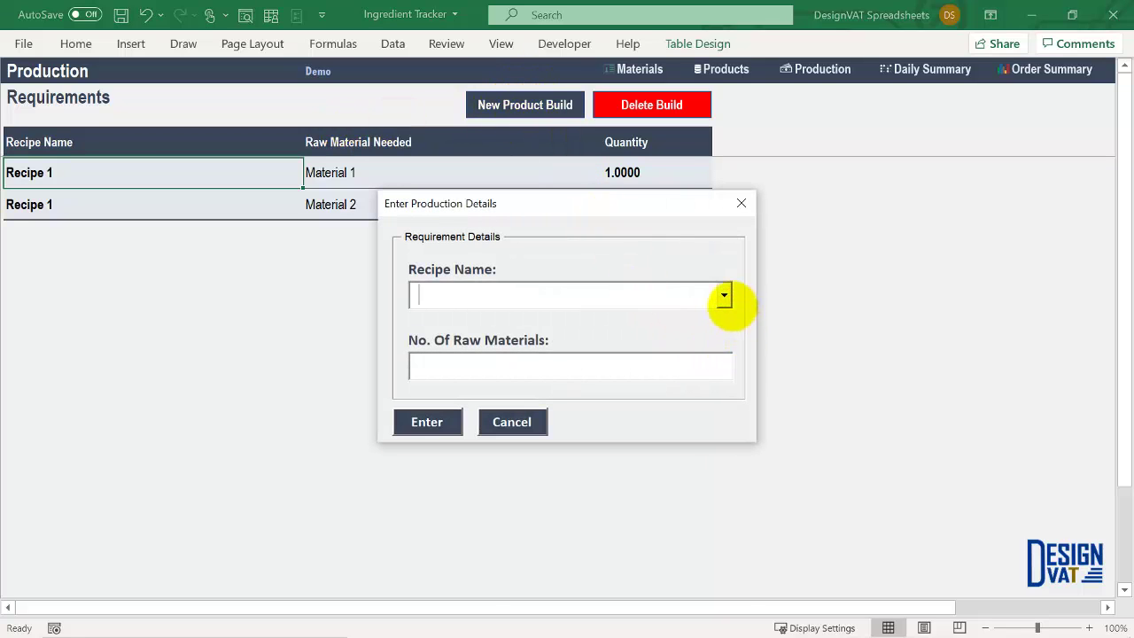
pyautogui.click(723, 296)
pyautogui.click(625, 340)
pyautogui.click(550, 356)
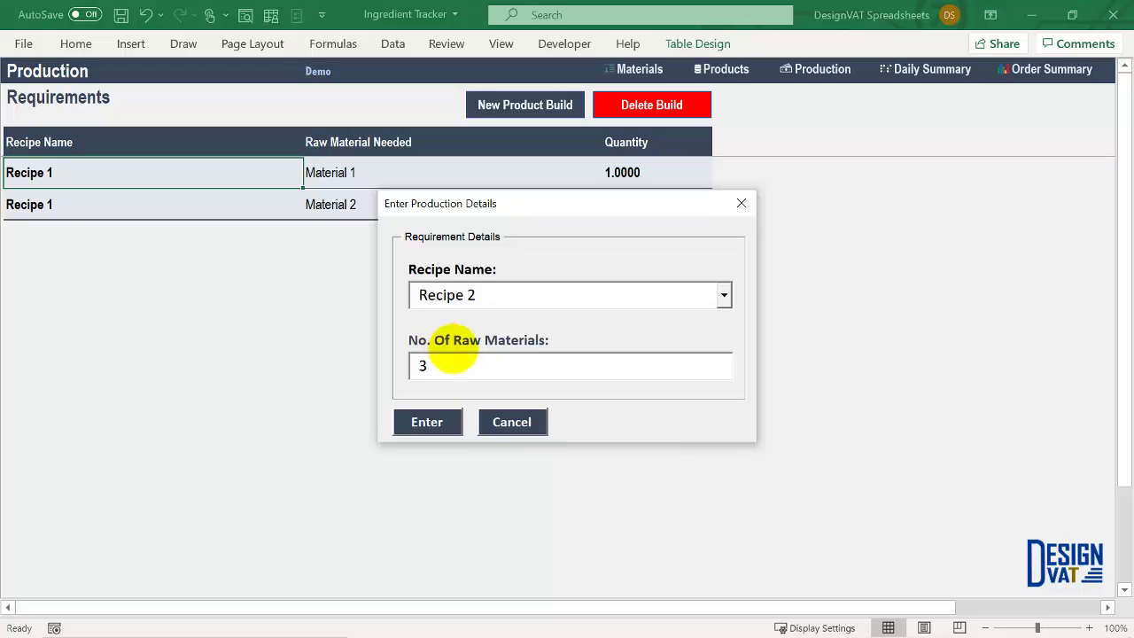
pyautogui.click(424, 428)
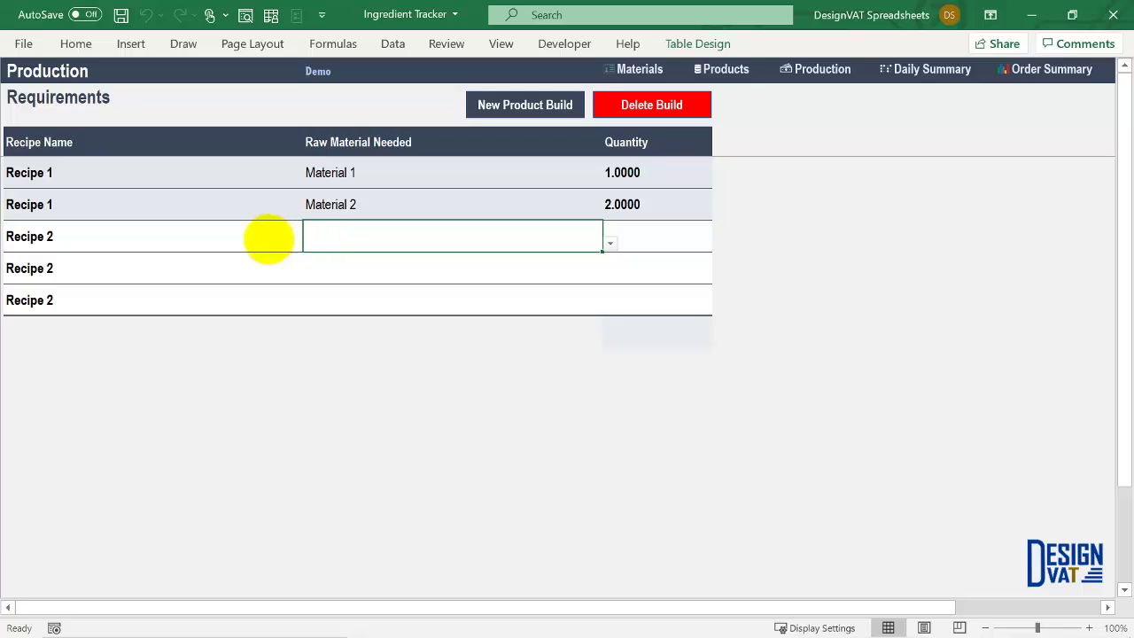
# Step: Assign Material 1, Material 2 and Material 3 as the raw materials needed in the three Recipe 2 rows
pyautogui.click(261, 240)
pyautogui.moveTo(261, 241); pyautogui.dragTo(272, 297)
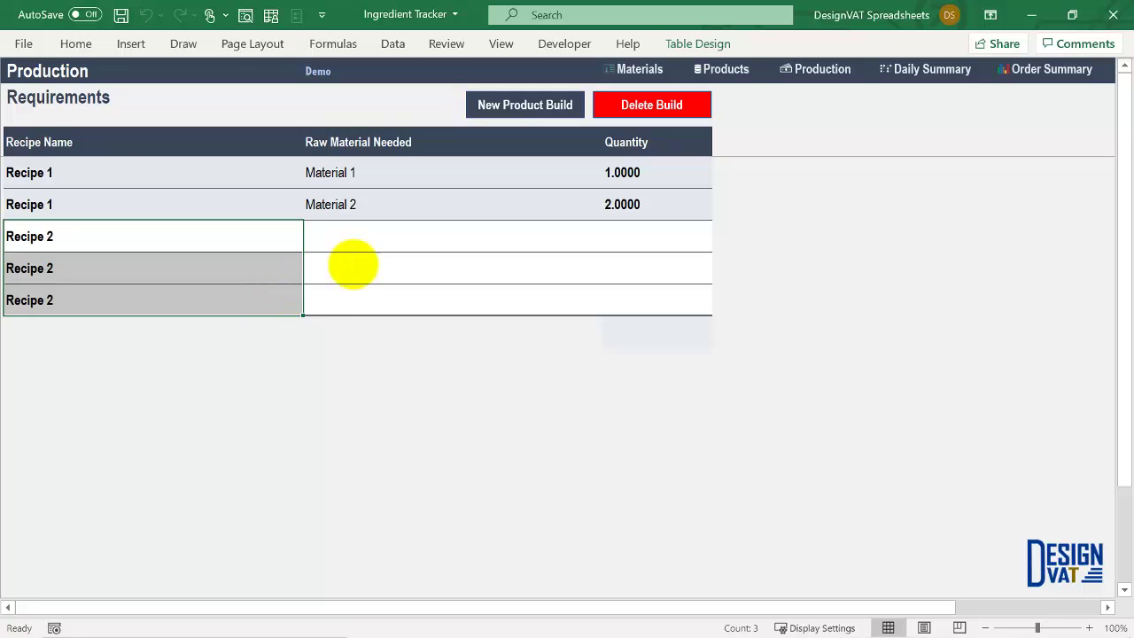
pyautogui.click(534, 245)
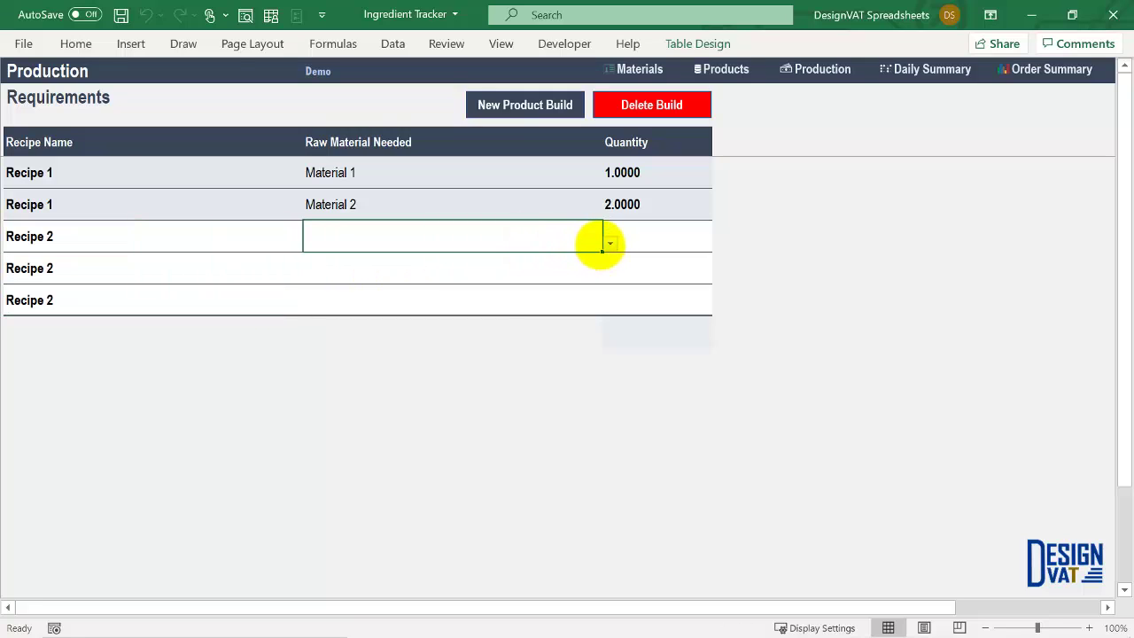
pyautogui.click(610, 243)
pyautogui.click(560, 256)
pyautogui.click(513, 276)
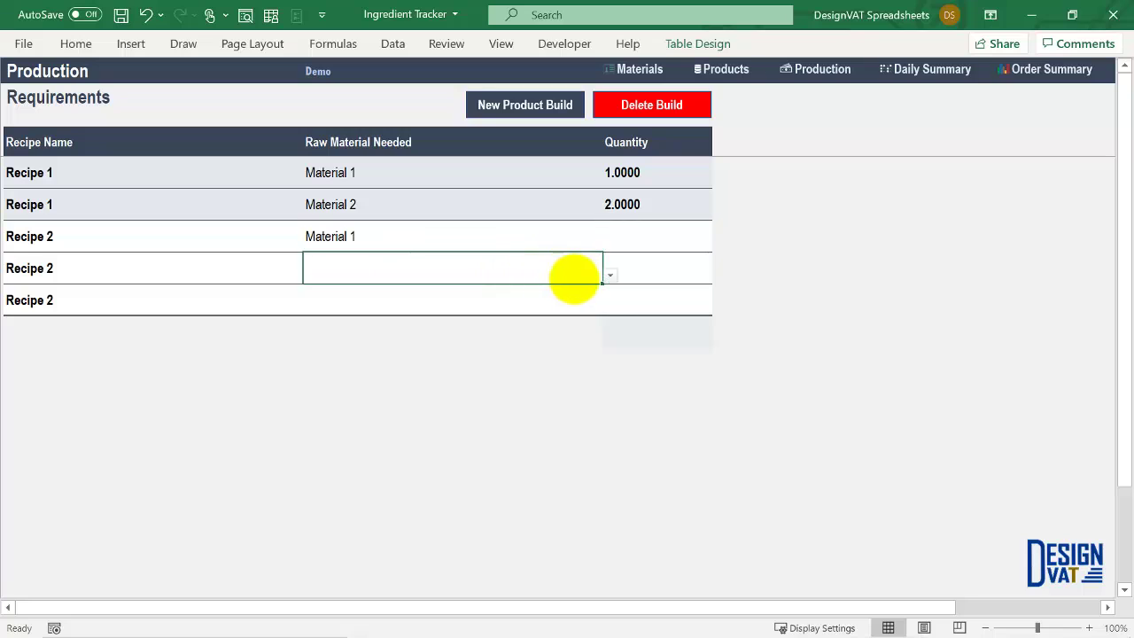
pyautogui.click(610, 275)
pyautogui.click(526, 301)
pyautogui.click(502, 304)
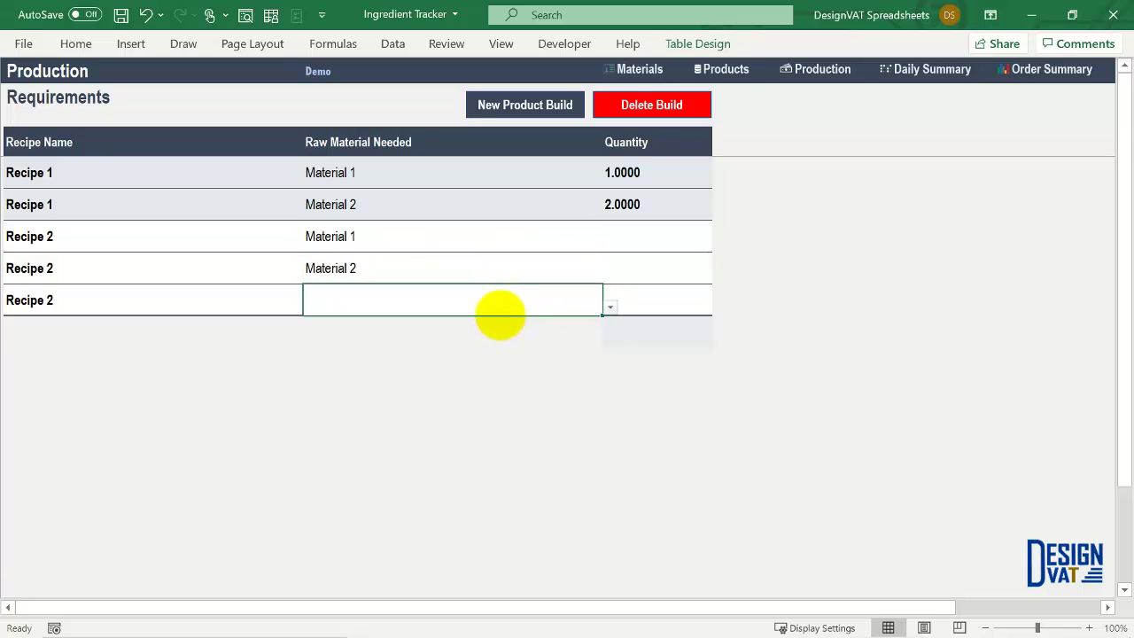
pyautogui.hotkey('alt', 'Down')
pyautogui.click(468, 347)
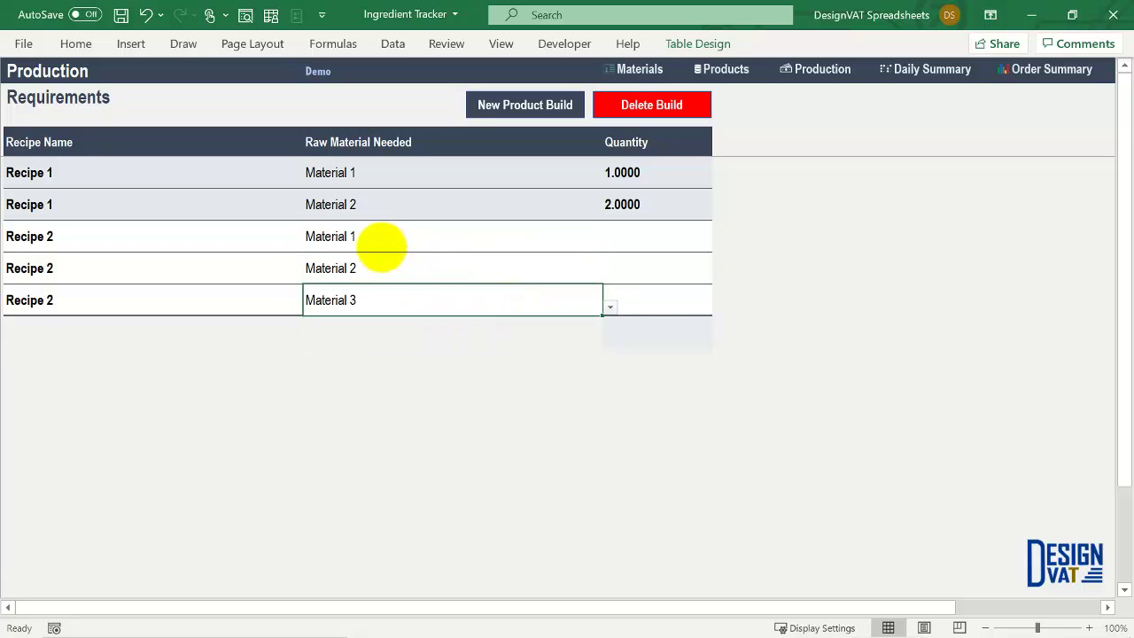
# Step: Set Recipe 2's raw material quantities to 3 for Material 1, 6 for Material 2 and 9 for Material 3
pyautogui.moveTo(382, 240); pyautogui.dragTo(385, 301)
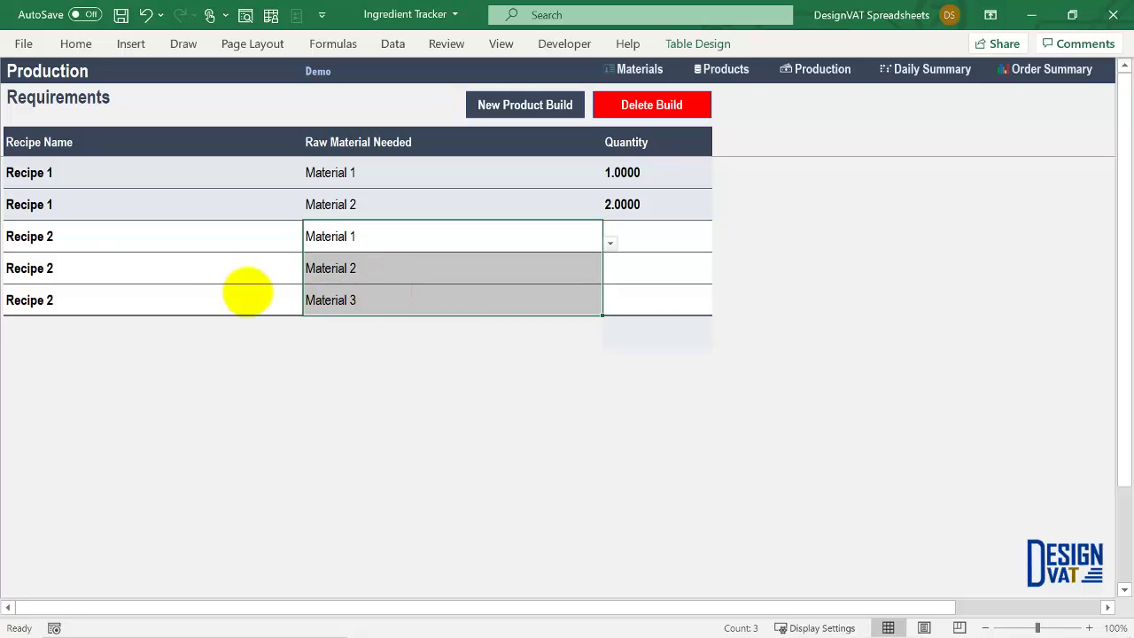
pyautogui.click(29, 268)
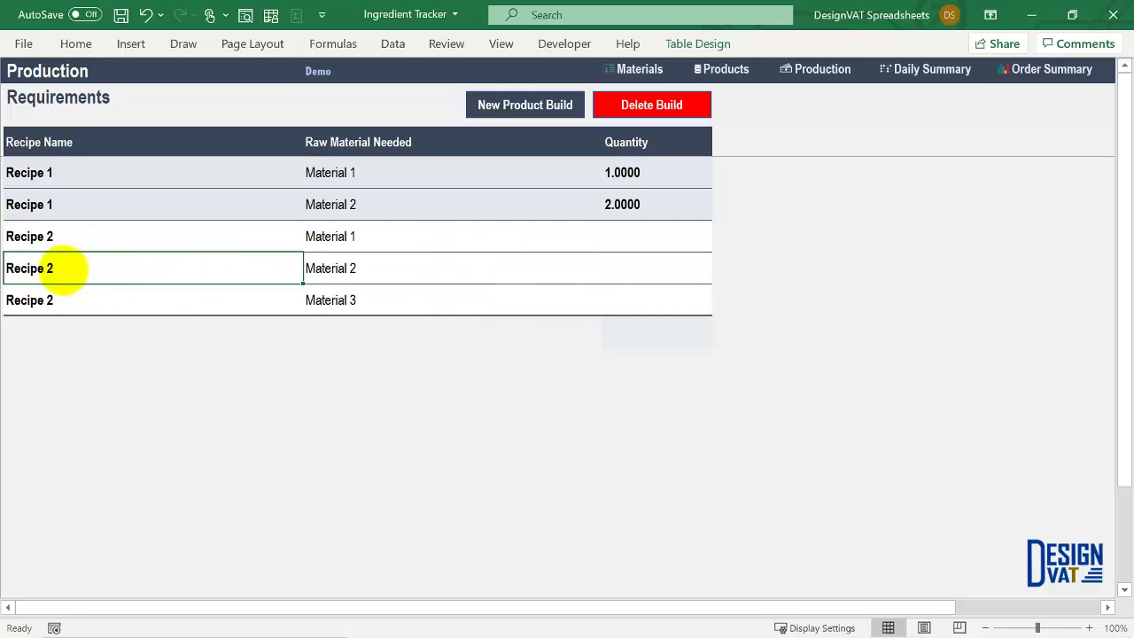
pyautogui.moveTo(630, 244); pyautogui.dragTo(639, 302)
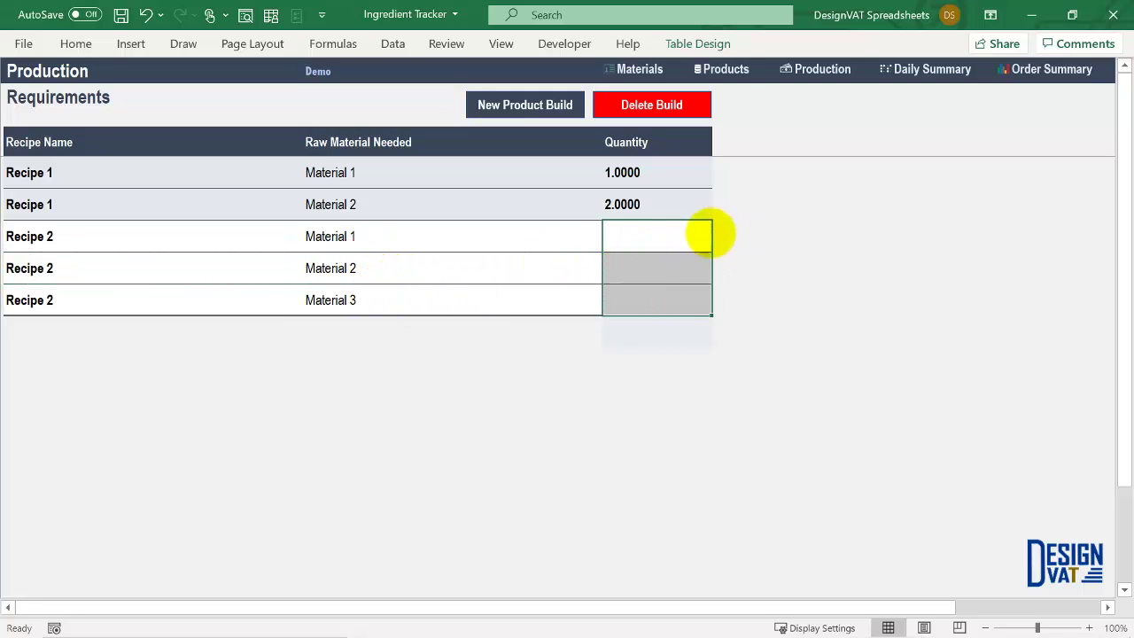
pyautogui.click(666, 234)
pyautogui.write('3')
pyautogui.press('Return')
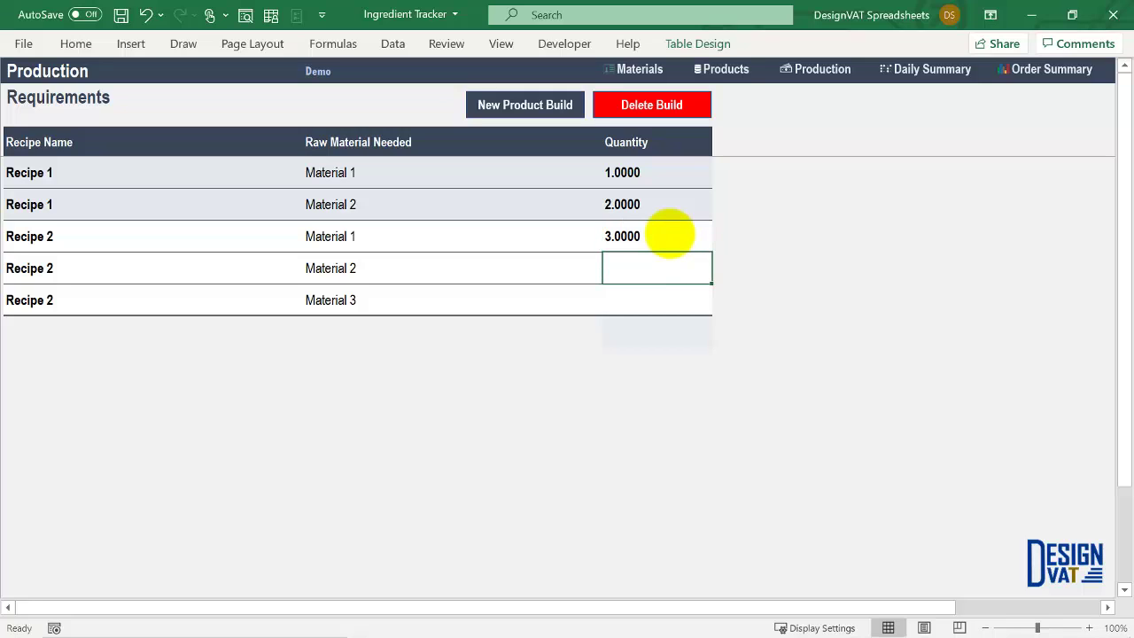
pyautogui.write('6')
pyautogui.press('Return')
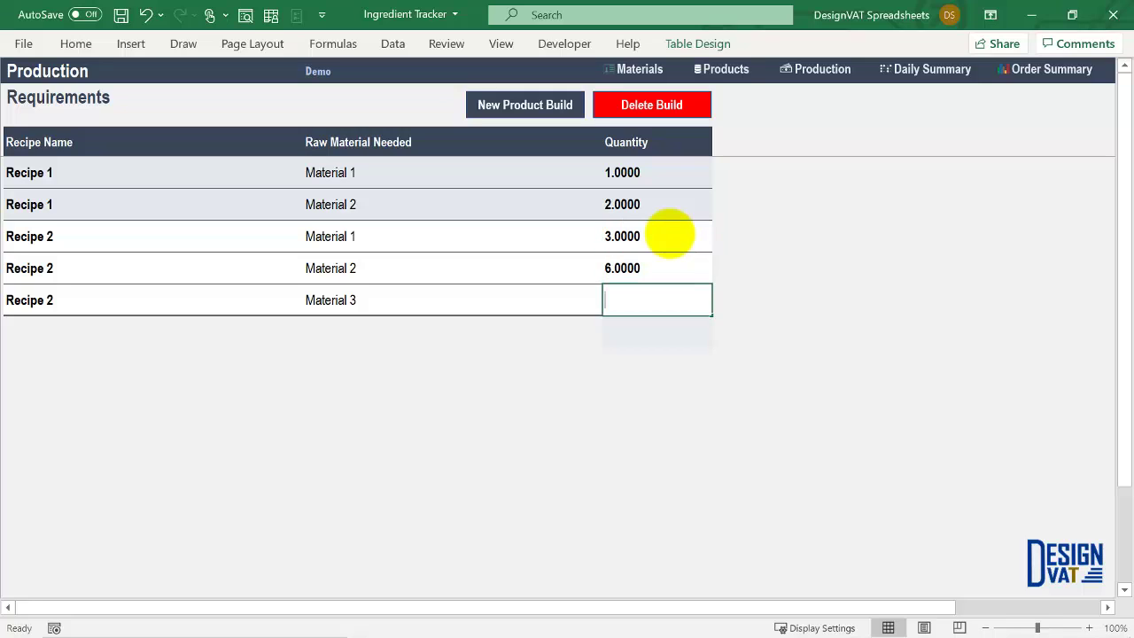
pyautogui.write('9')
pyautogui.press('Return')
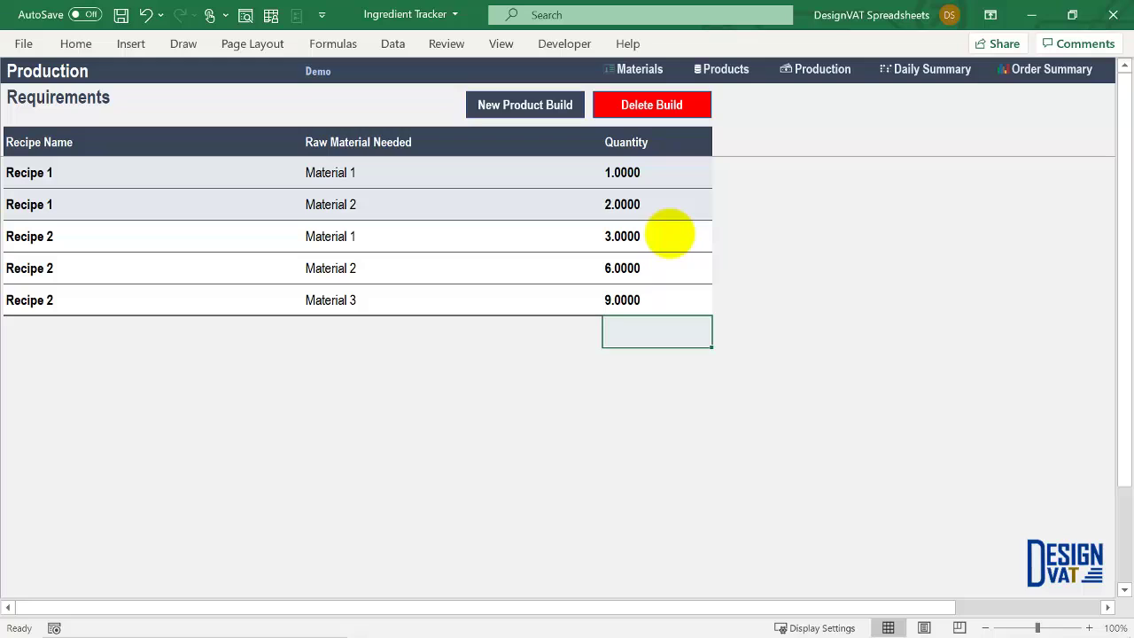
# Step: Review each raw material and its quantity entered for Recipe 2 in the production requirements table
pyautogui.click(53, 269)
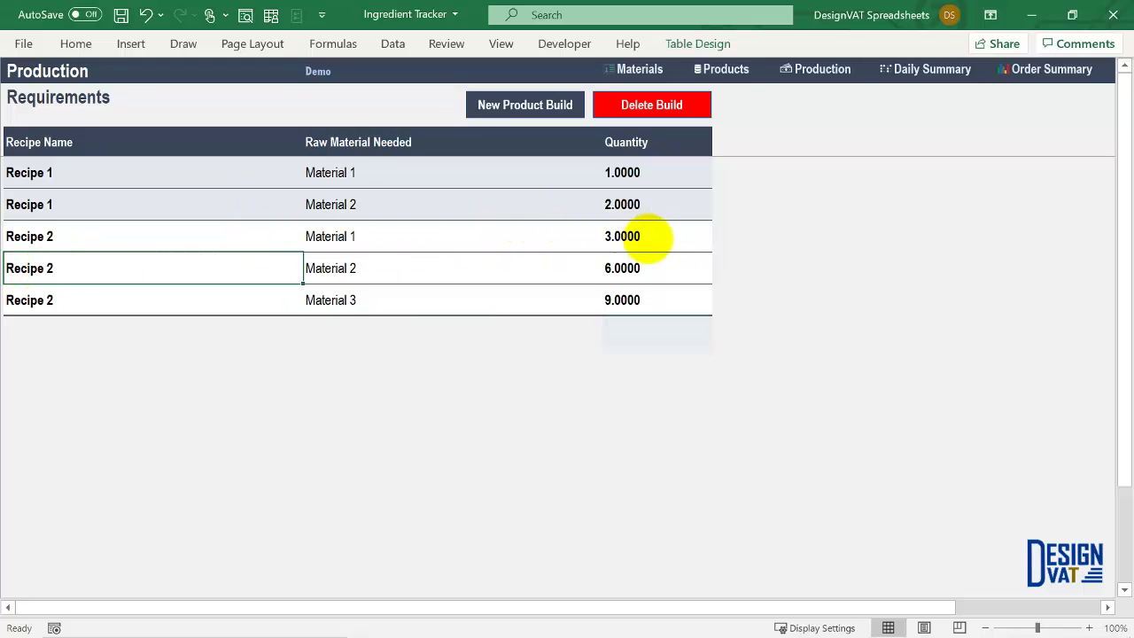
pyautogui.click(654, 238)
pyautogui.keyDown('shift'); pyautogui.click(557, 235); pyautogui.keyUp('shift')
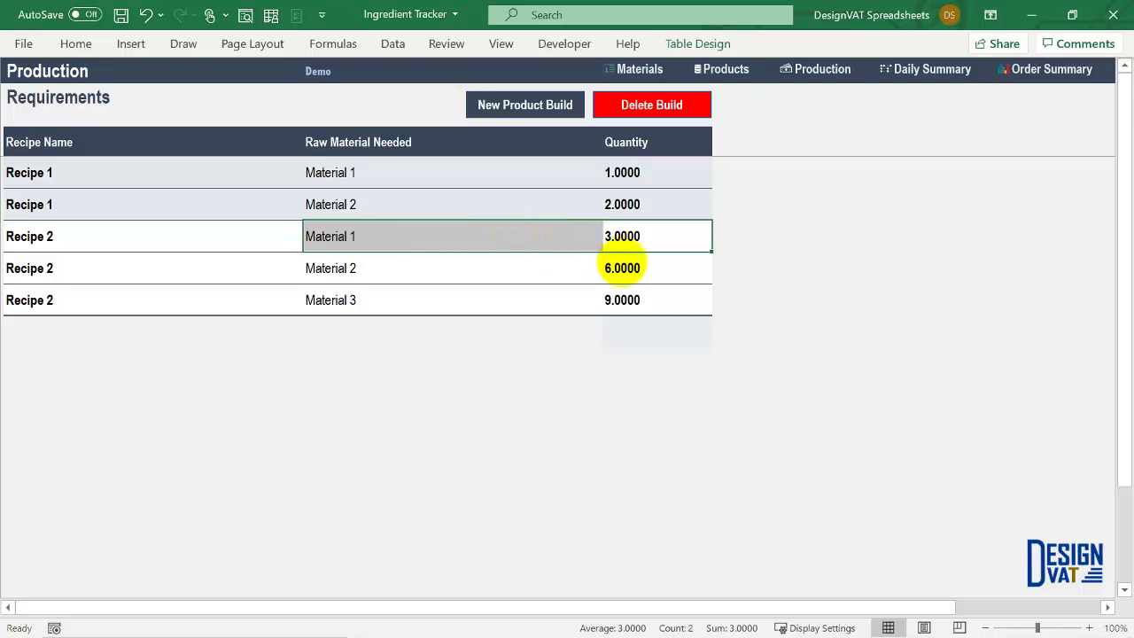
pyautogui.click(622, 268)
pyautogui.keyDown('shift'); pyautogui.click(523, 277); pyautogui.keyUp('shift')
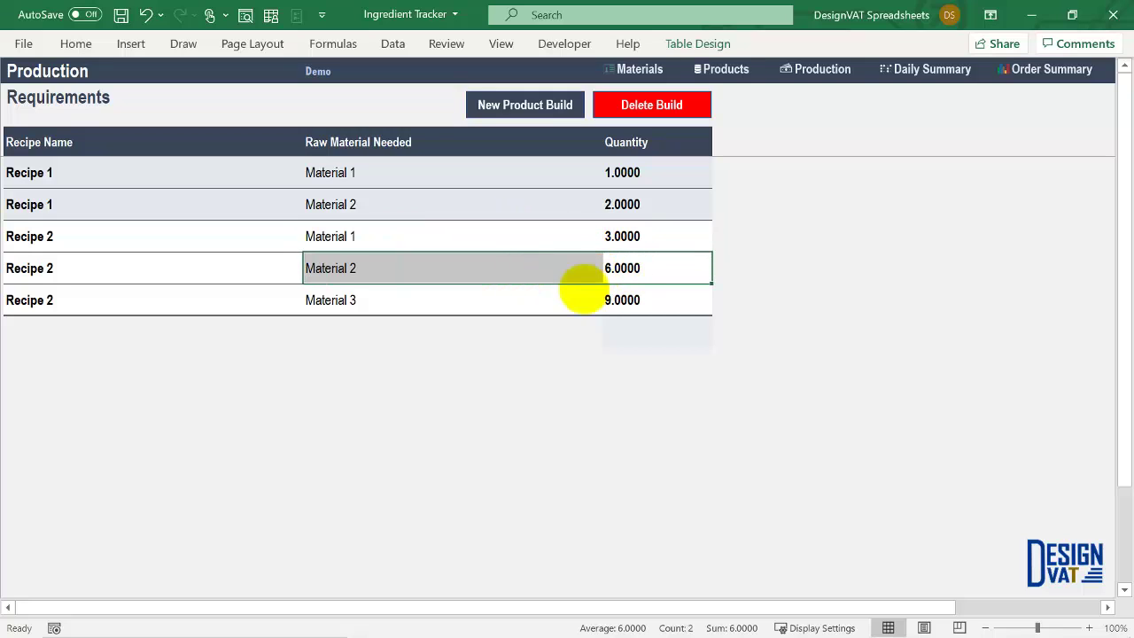
pyautogui.click(665, 301)
pyautogui.keyDown('shift'); pyautogui.click(514, 304); pyautogui.keyUp('shift')
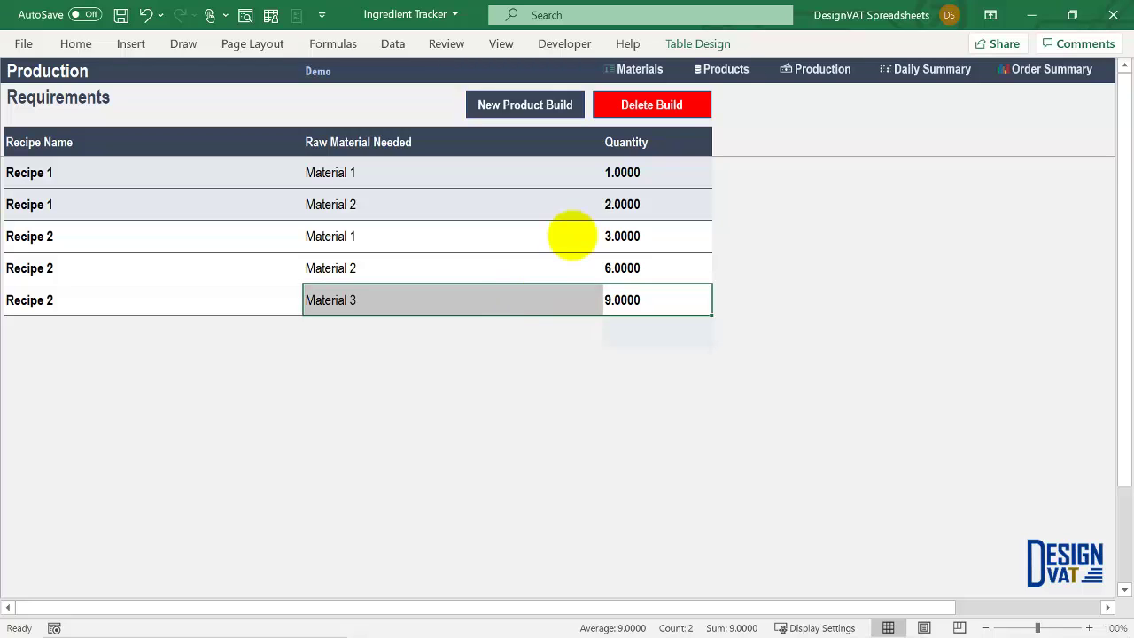
# Step: Look over the raw material and recipe lists, and check them against Recipe 1's production requirements
pyautogui.click(640, 69)
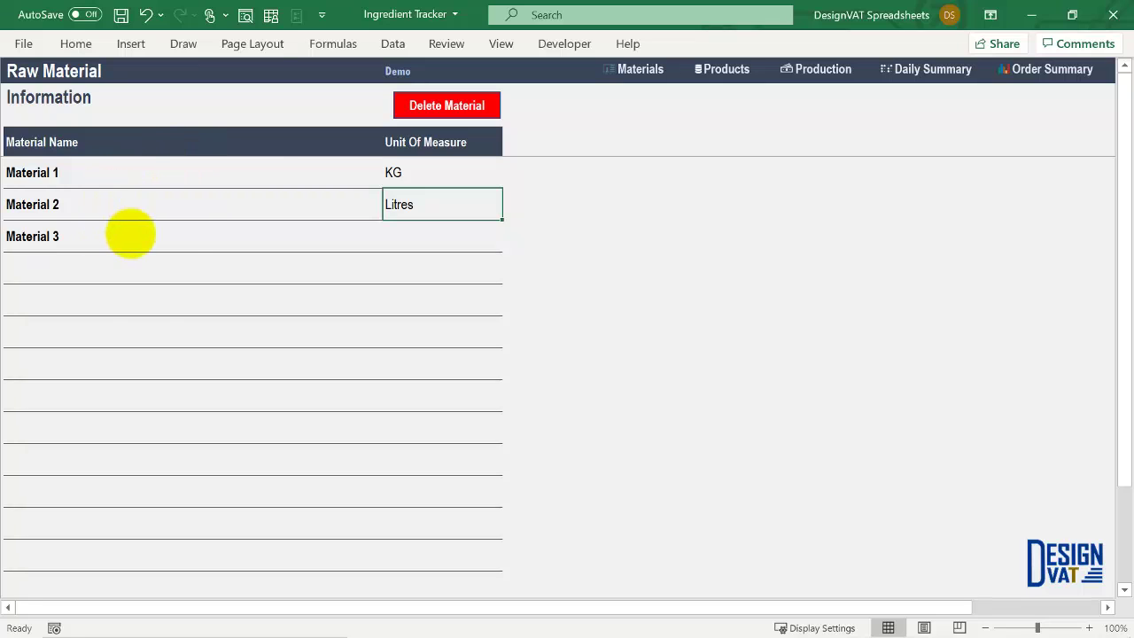
pyautogui.click(723, 71)
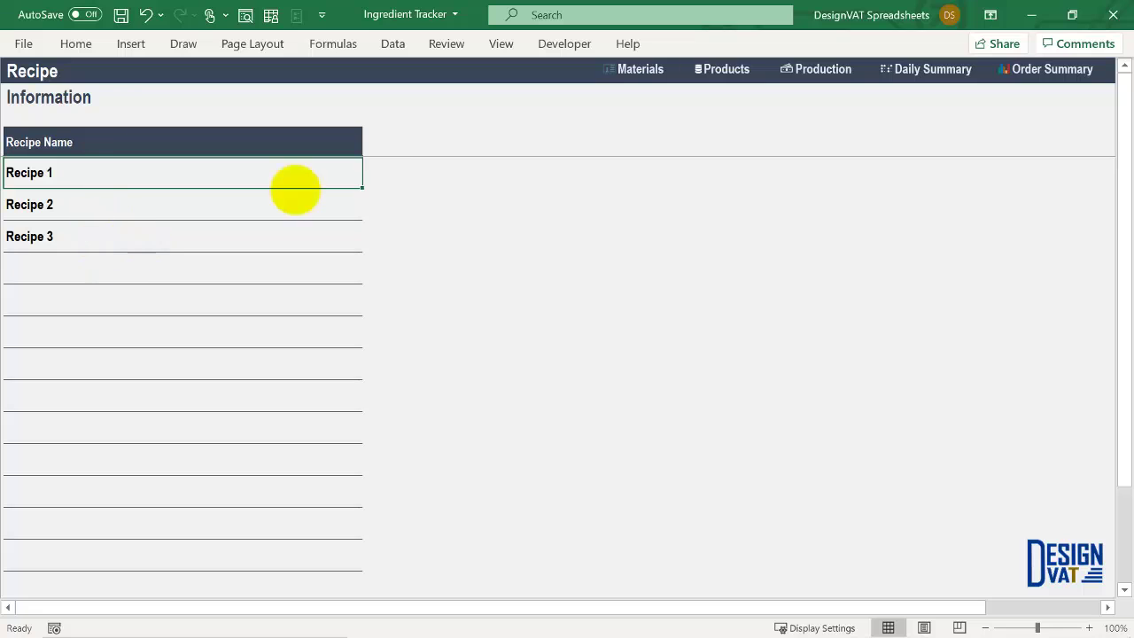
pyautogui.click(814, 71)
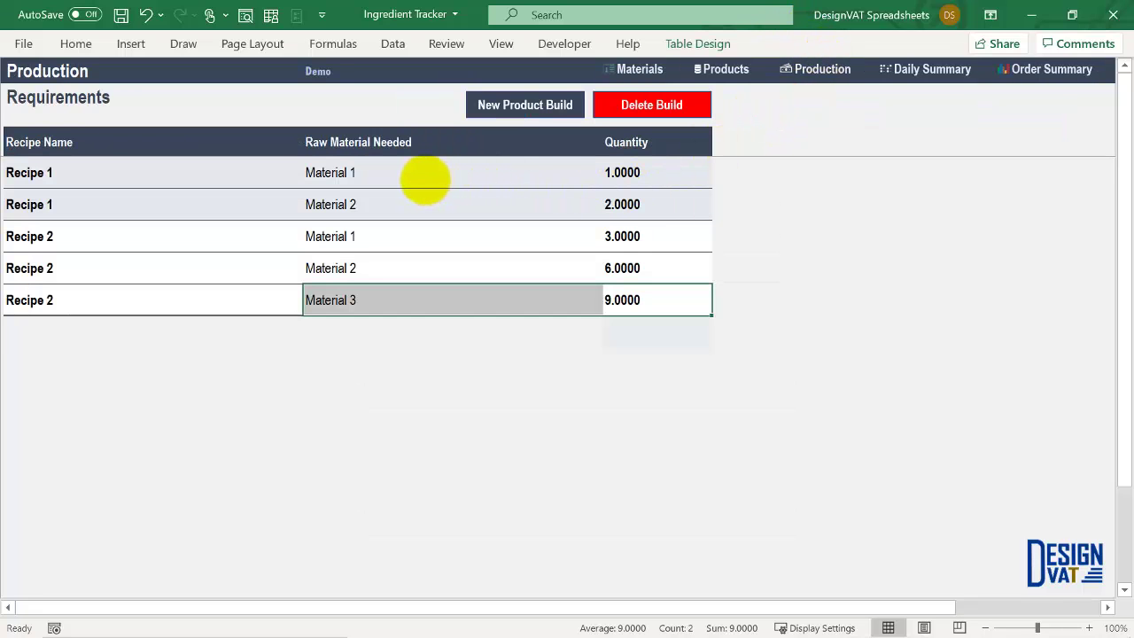
pyautogui.moveTo(496, 173); pyautogui.dragTo(628, 169)
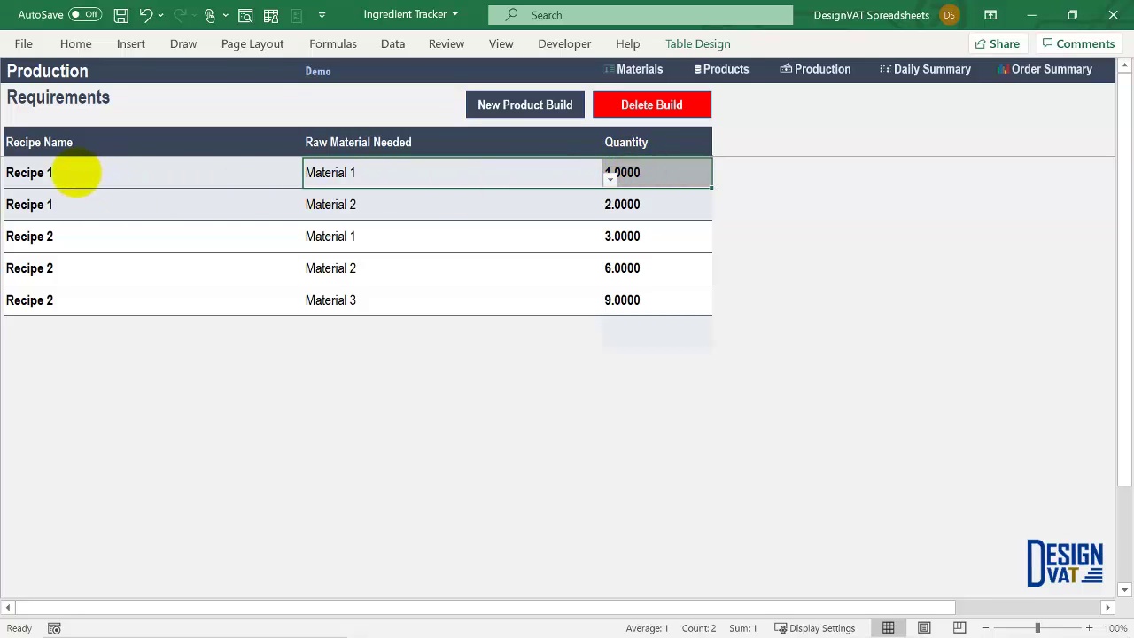
pyautogui.click(76, 173)
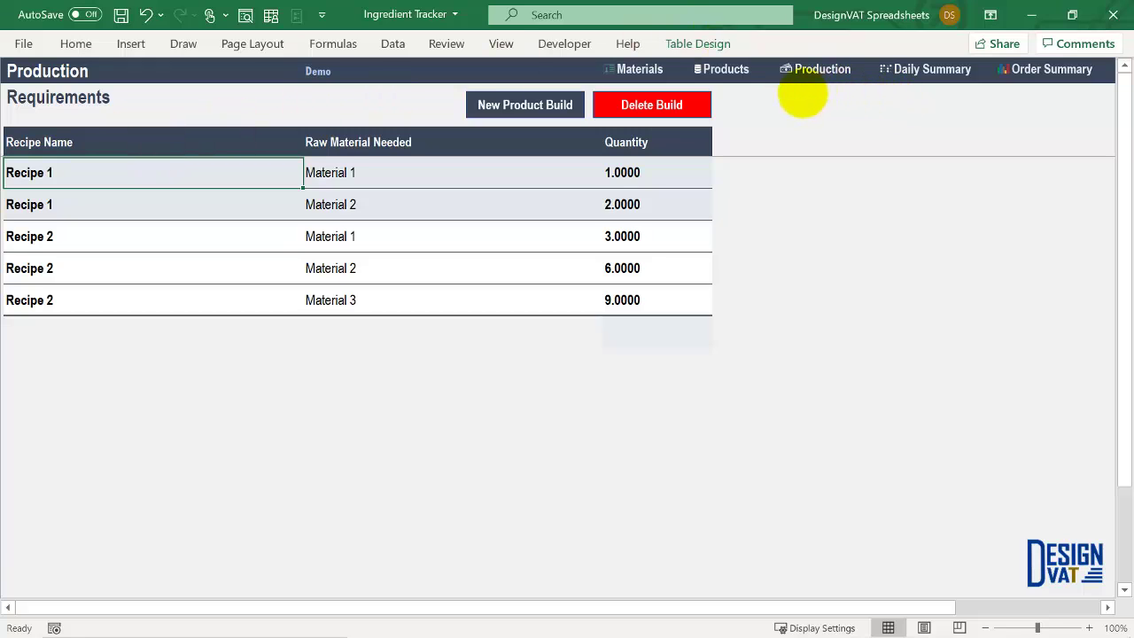
# Step: On the Order Information sheet, enter the date 16-10-2020 and the customer's full name in the first order row
pyautogui.click(823, 70)
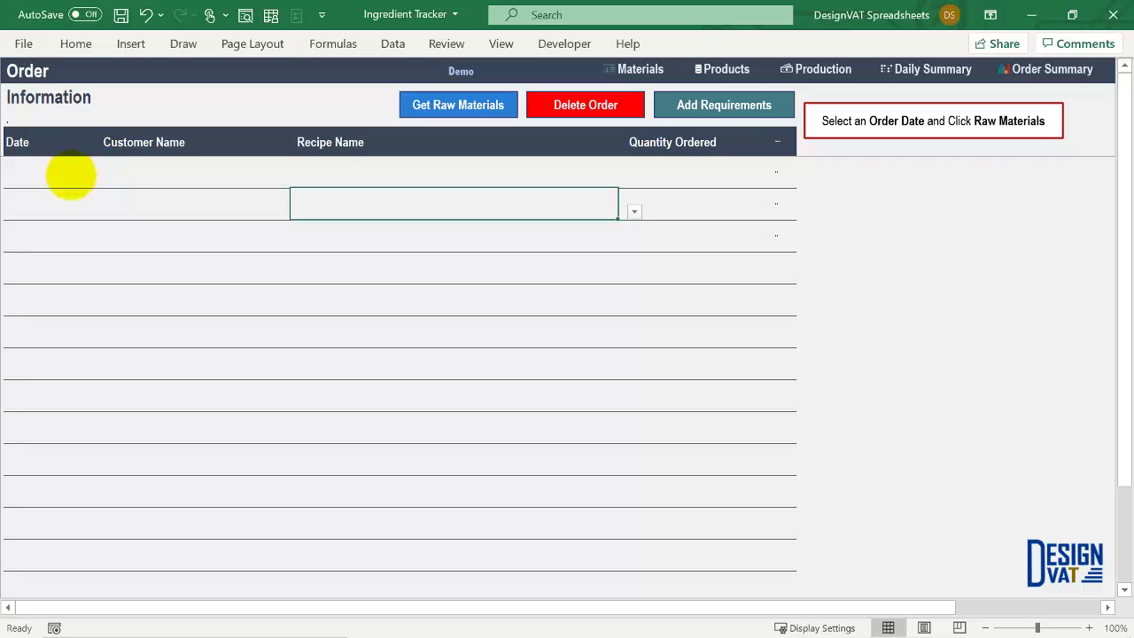
pyautogui.click(70, 174)
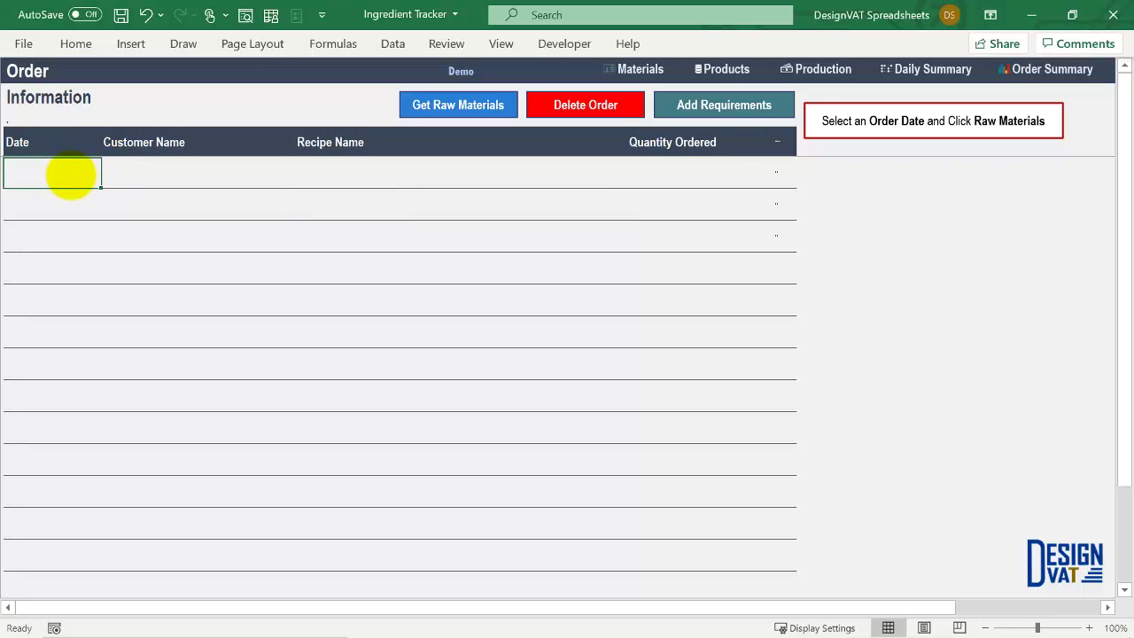
pyautogui.write('17-10-2020')
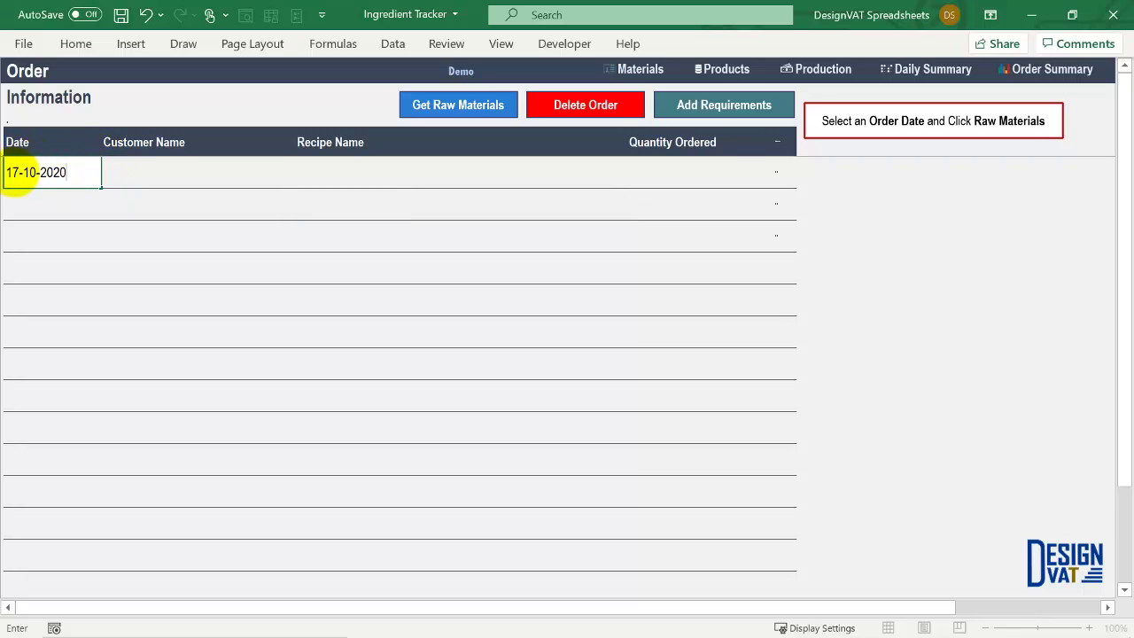
pyautogui.click(10, 173)
pyautogui.press('Delete')
pyautogui.write('6')
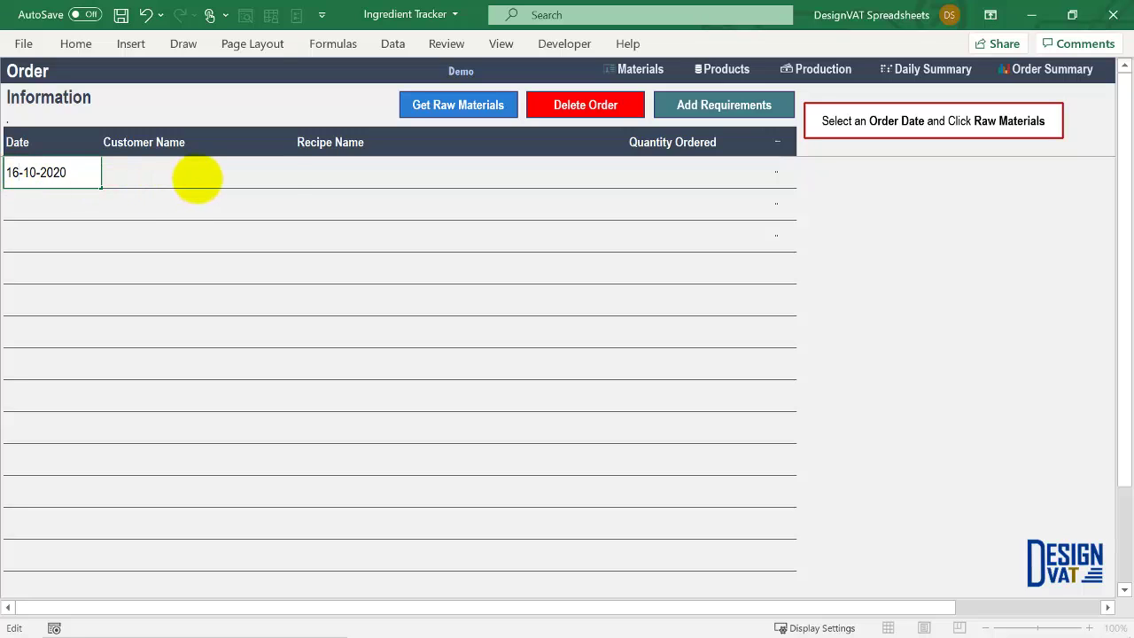
pyautogui.click(198, 177)
pyautogui.write('Rose R')
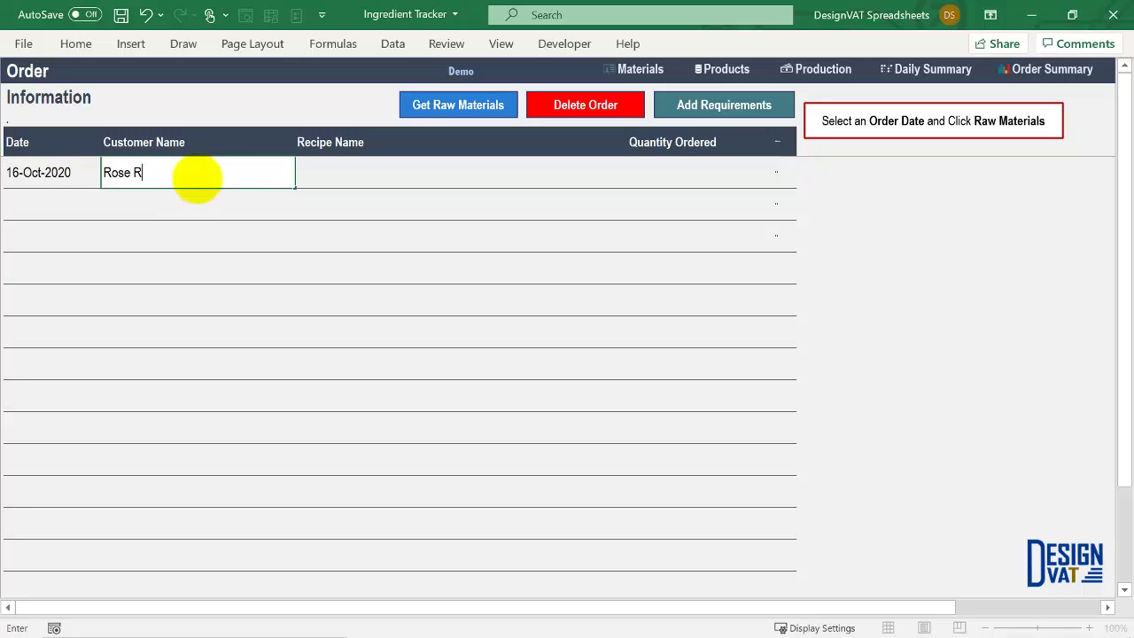
pyautogui.write('andom')
pyautogui.press('Tab')
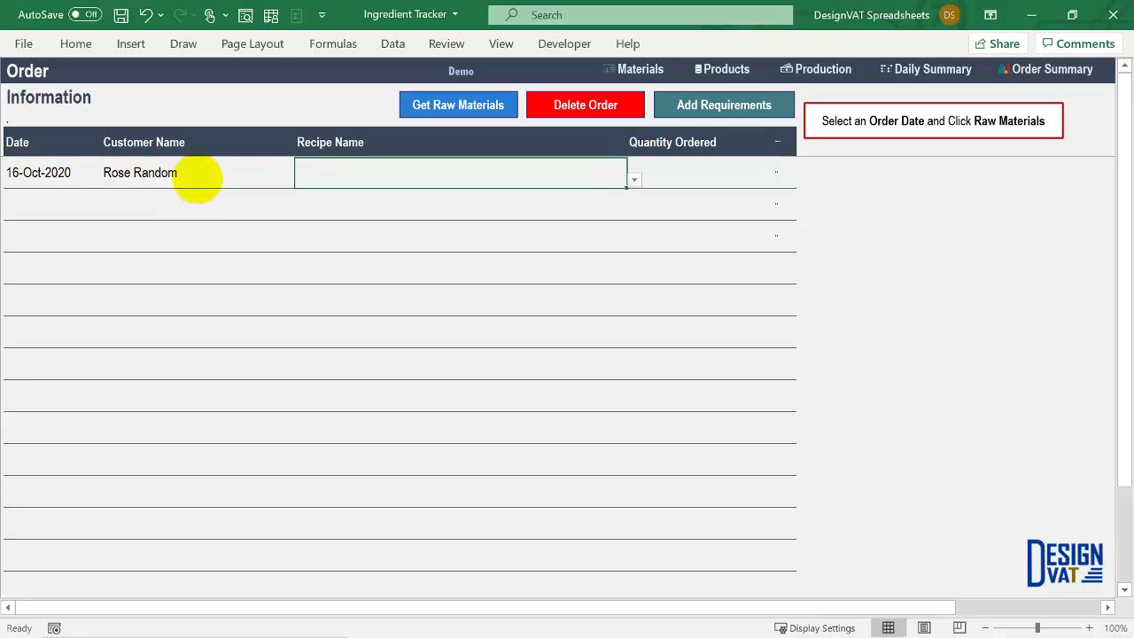
# Step: Choose Recipe 1 for the first order and set its quantity ordered to 5
pyautogui.click(635, 179)
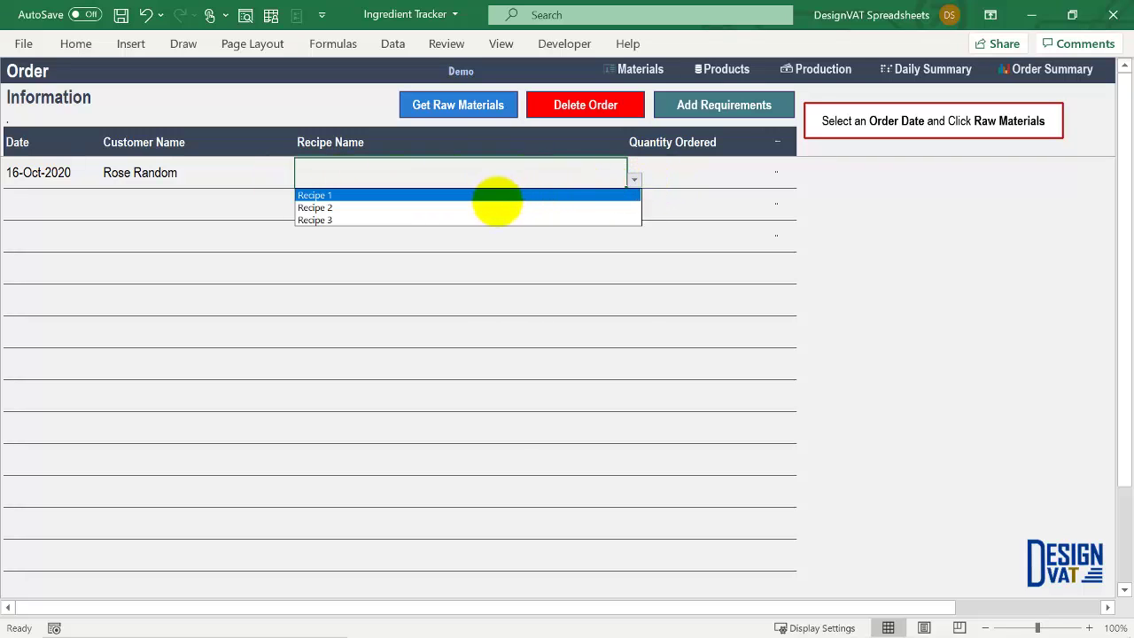
pyautogui.click(480, 195)
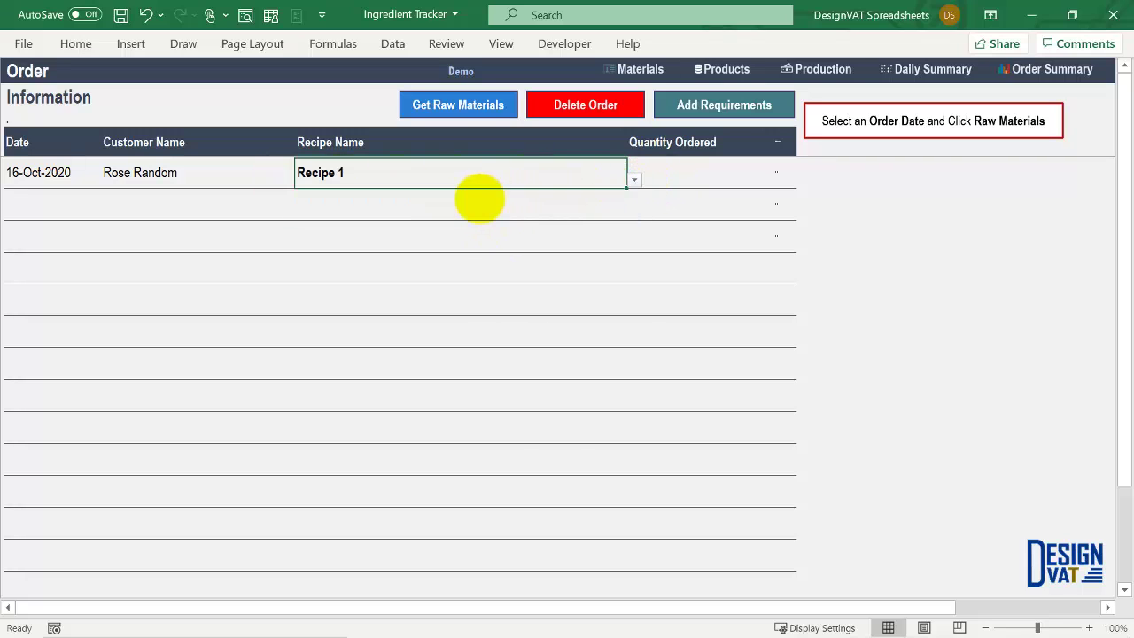
pyautogui.click(691, 170)
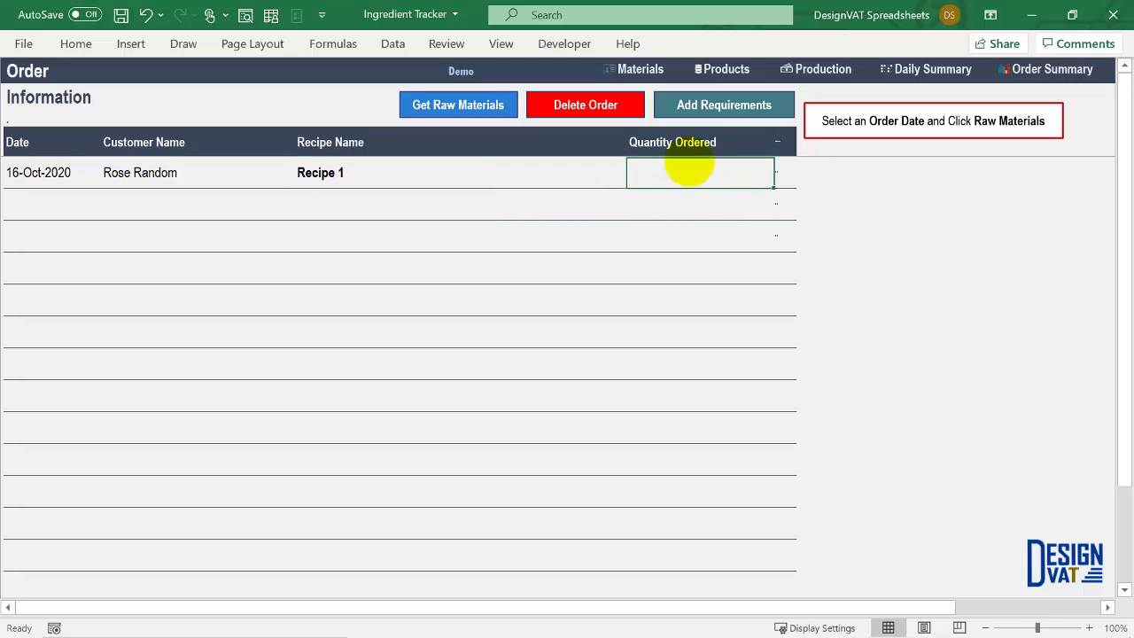
pyautogui.press('Left')
pyautogui.press('Left')
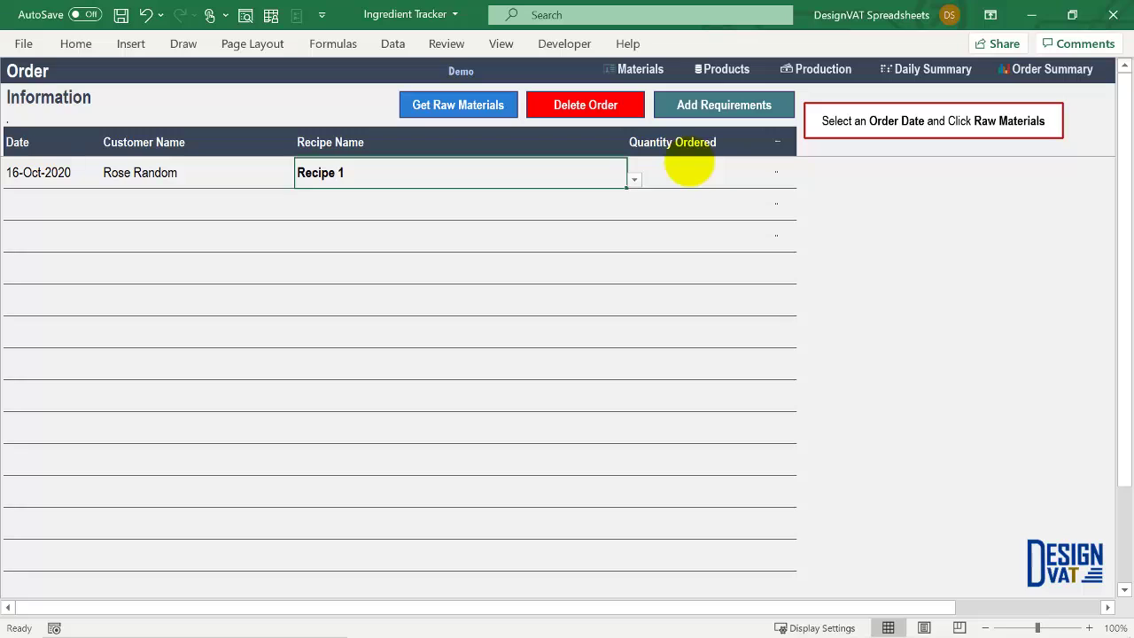
pyautogui.press('Right')
pyautogui.press('Right')
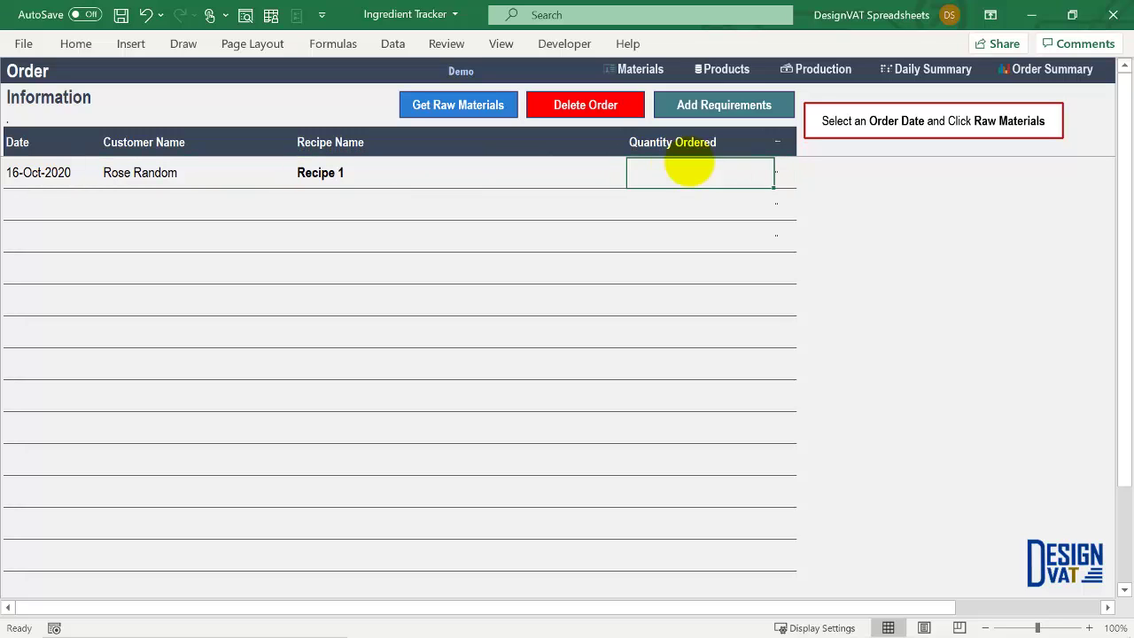
pyautogui.write('5')
pyautogui.press('Return')
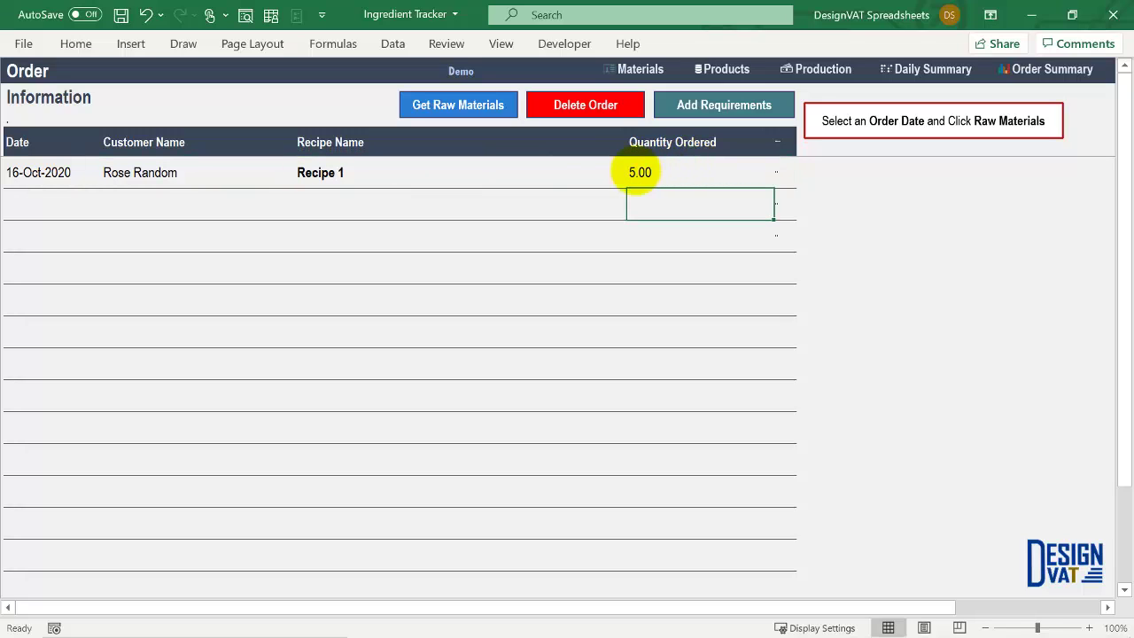
pyautogui.click(502, 172)
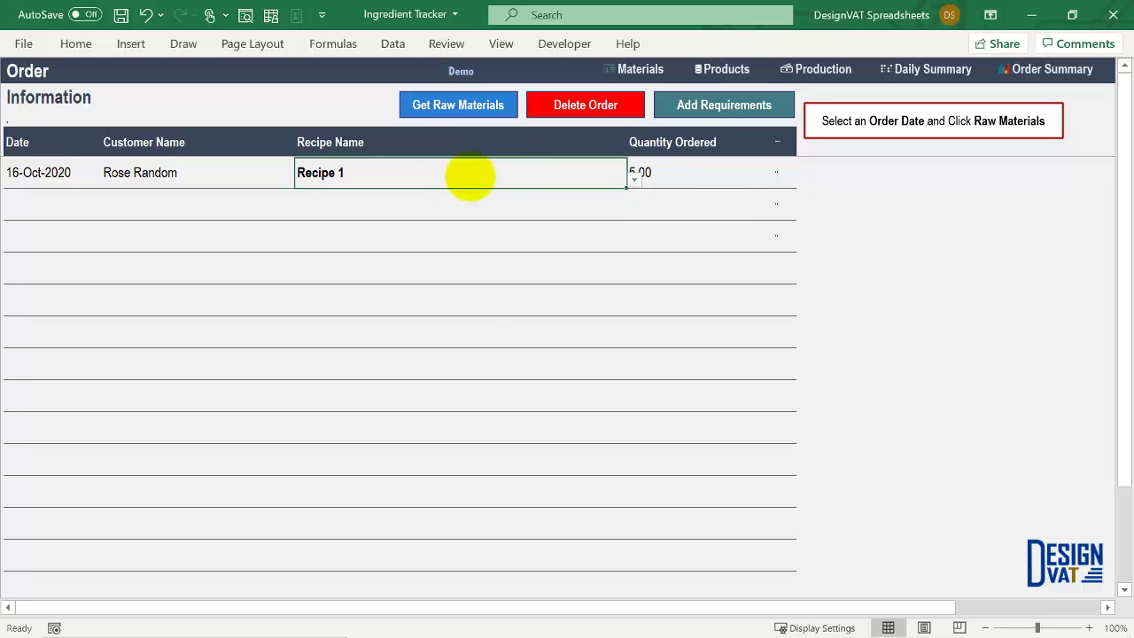
# Step: Enter the date 16-Oct-2020 and the same customer's name in the second order row
pyautogui.click(78, 206)
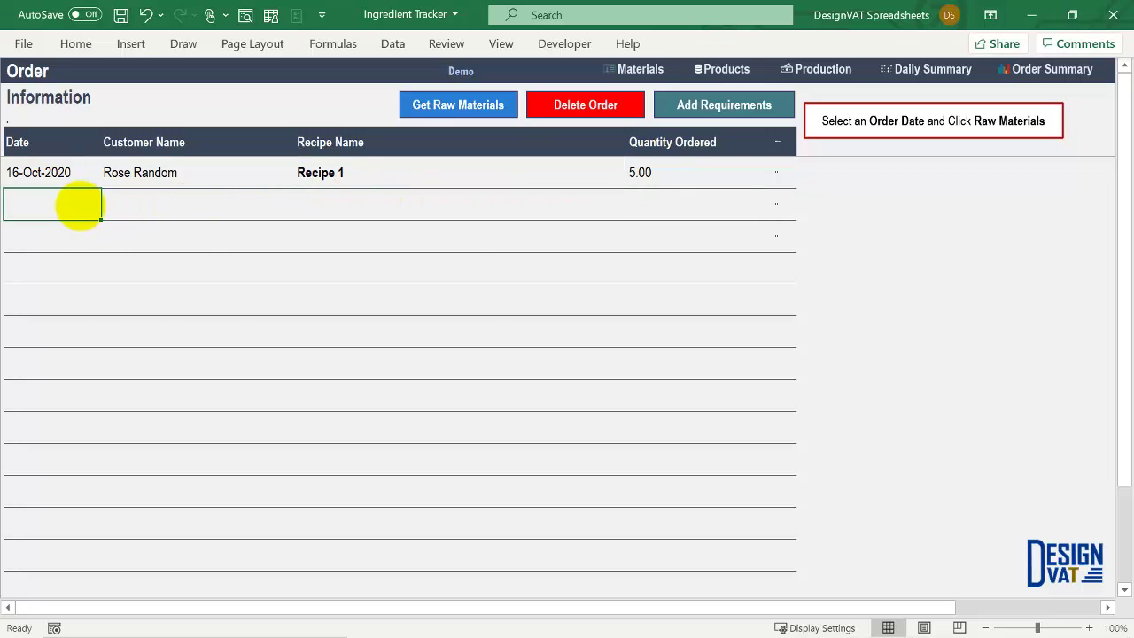
pyautogui.hotkey('ctrl', ';')
pyautogui.press('Tab')
pyautogui.press('Tab')
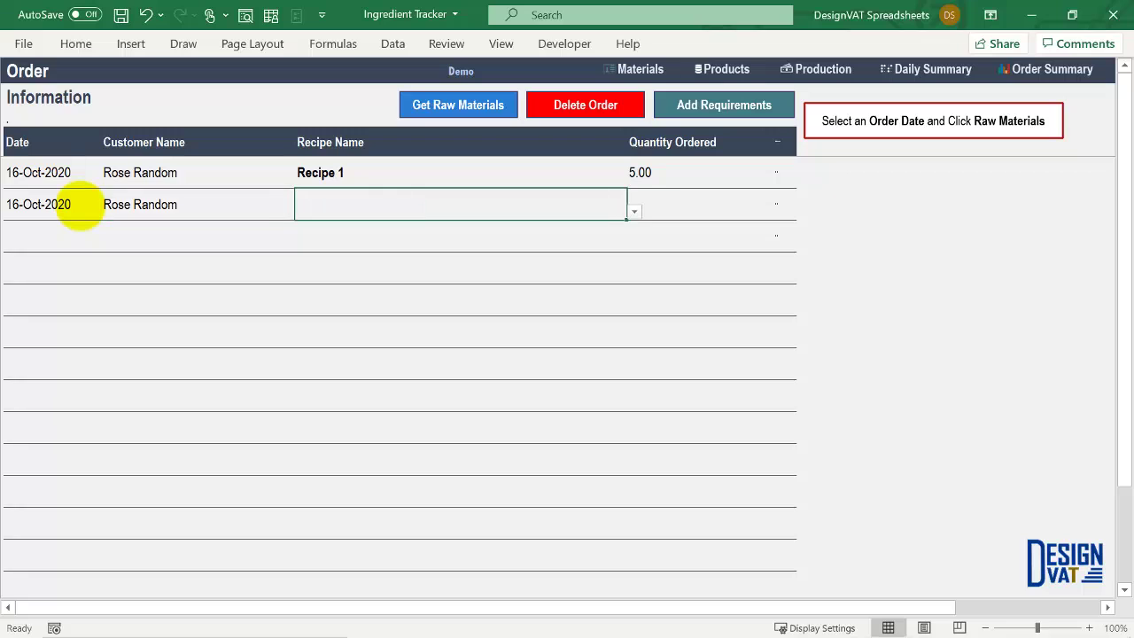
# Step: Choose Recipe 2 for the second order and set its quantity ordered to 3
pyautogui.doubleClick(27, 204)
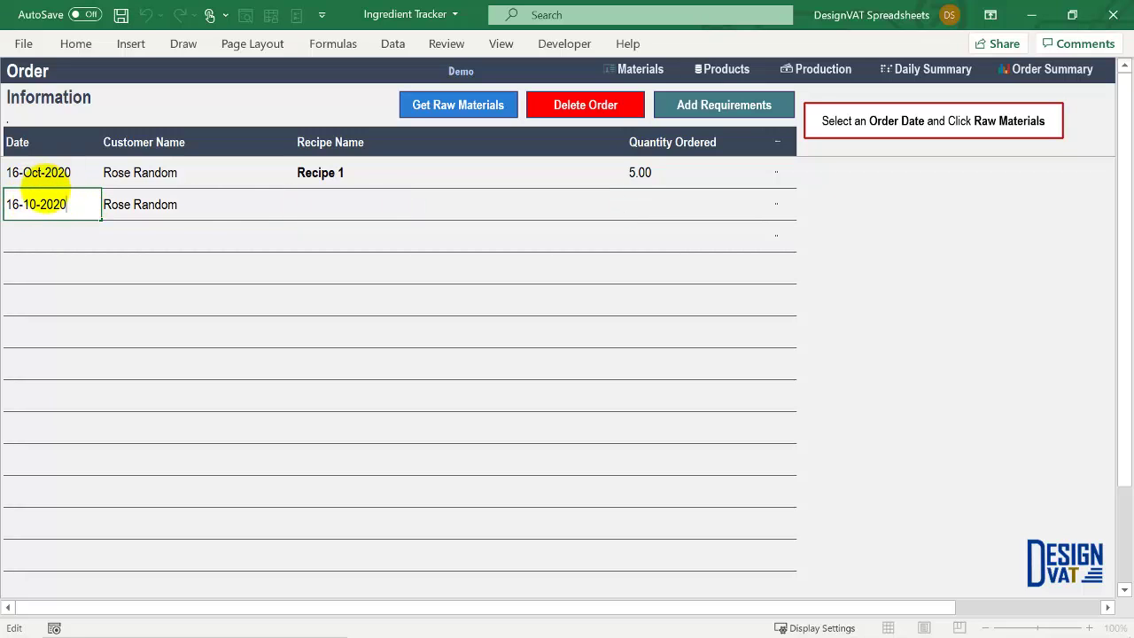
pyautogui.press('Tab')
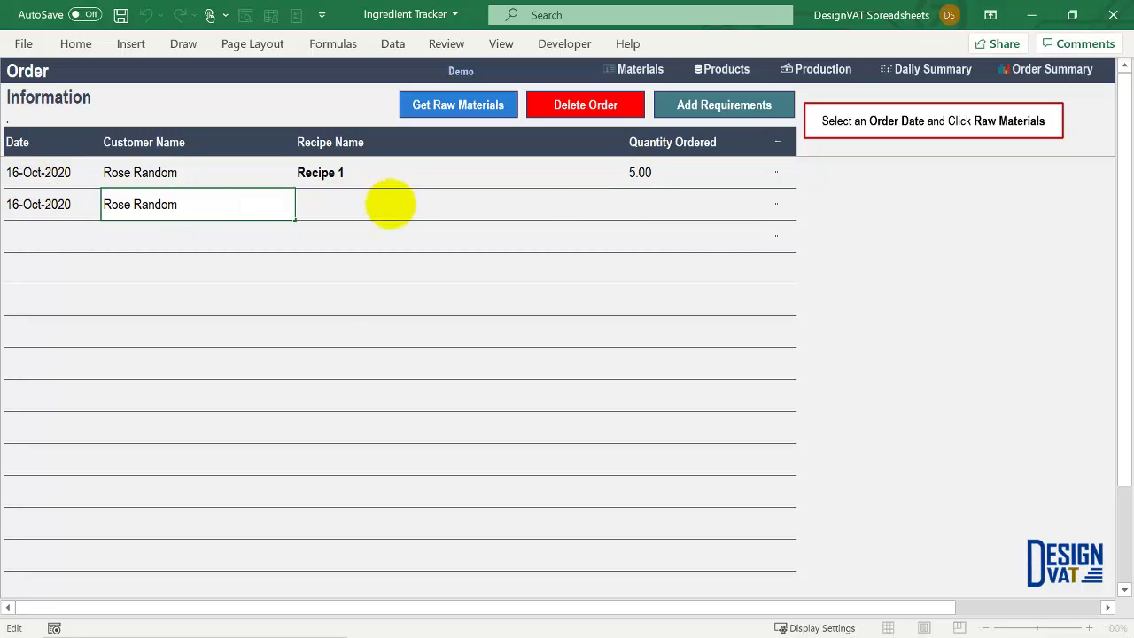
pyautogui.press('Tab')
pyautogui.hotkey('alt', 'Down')
pyautogui.click(527, 240)
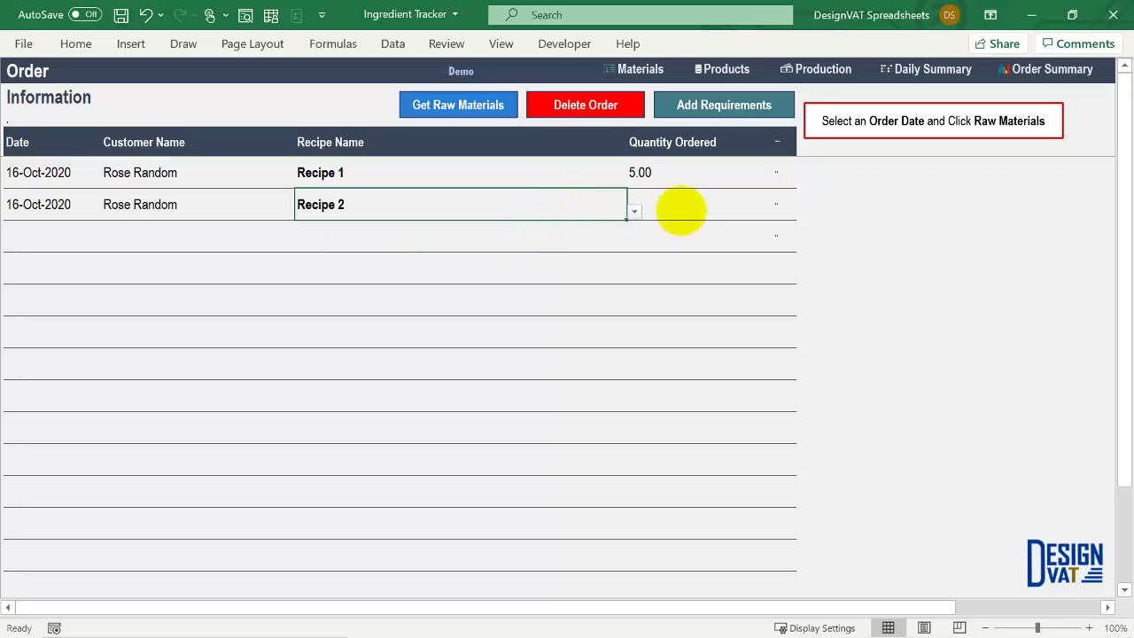
pyautogui.click(683, 207)
pyautogui.write('3')
pyautogui.press('Return')
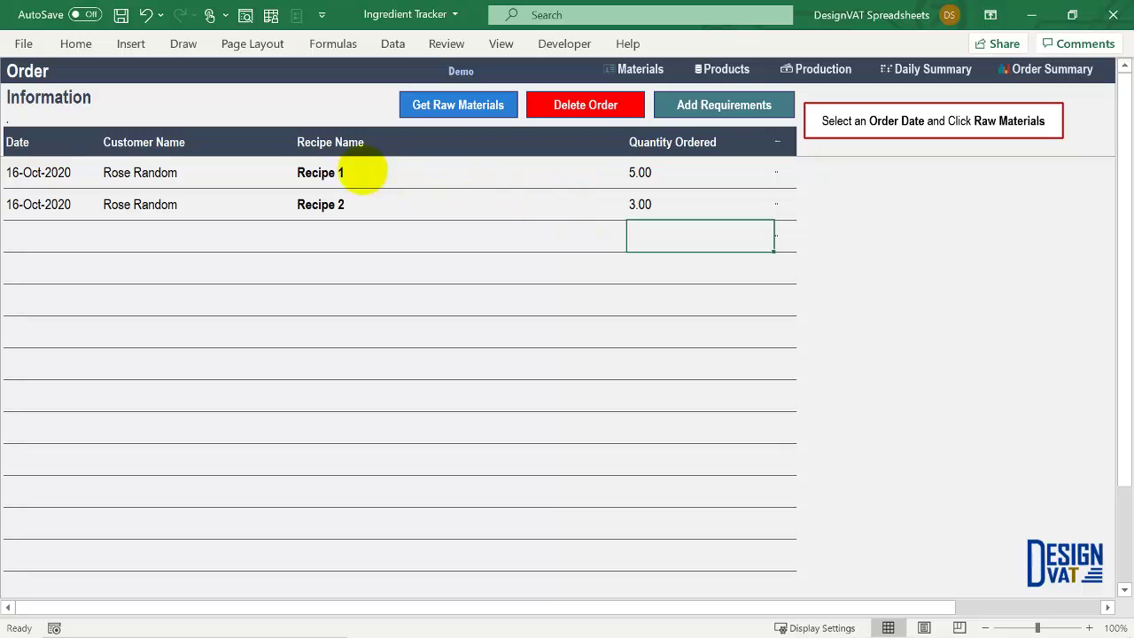
# Step: Review the date, customer, recipe and quantity entries of the two order rows
pyautogui.click(258, 204)
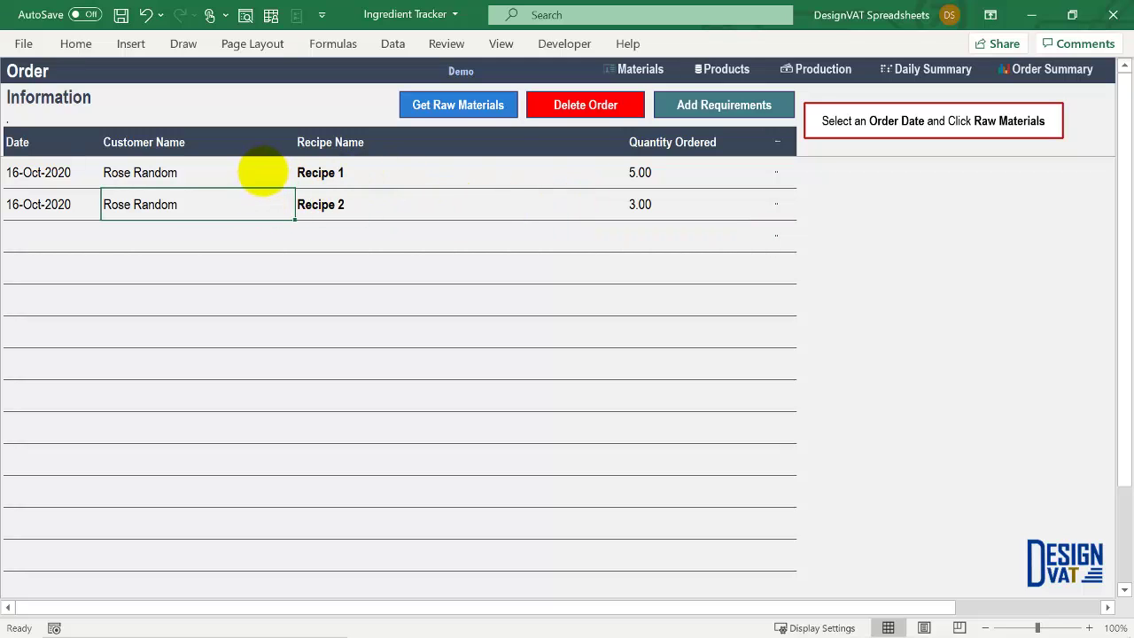
pyautogui.moveTo(263, 171); pyautogui.dragTo(263, 200)
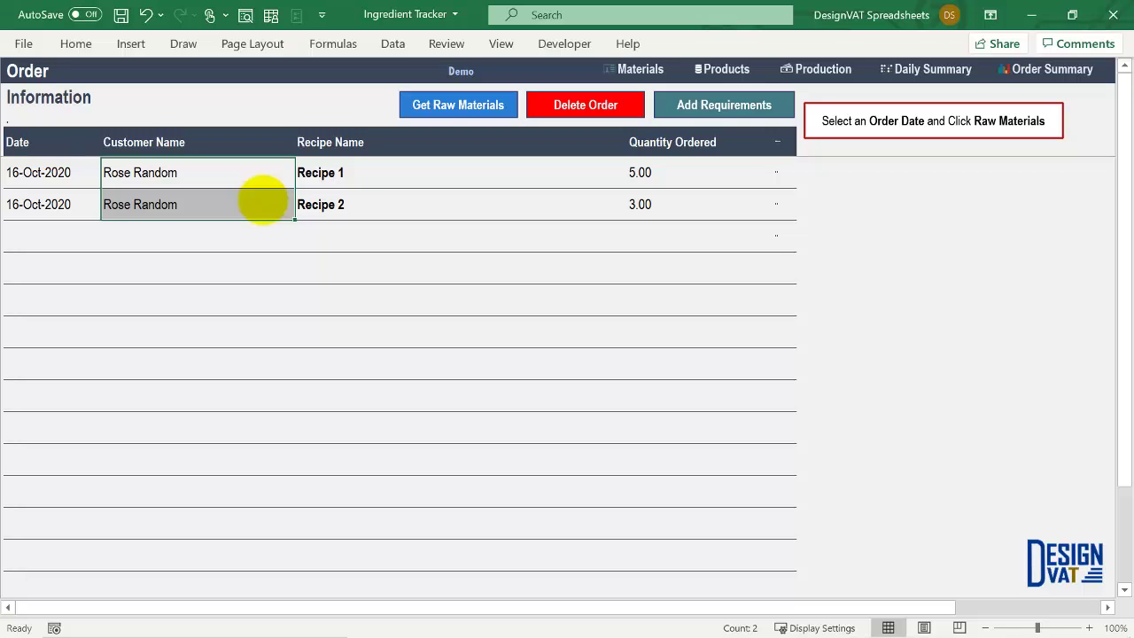
pyautogui.click(326, 172)
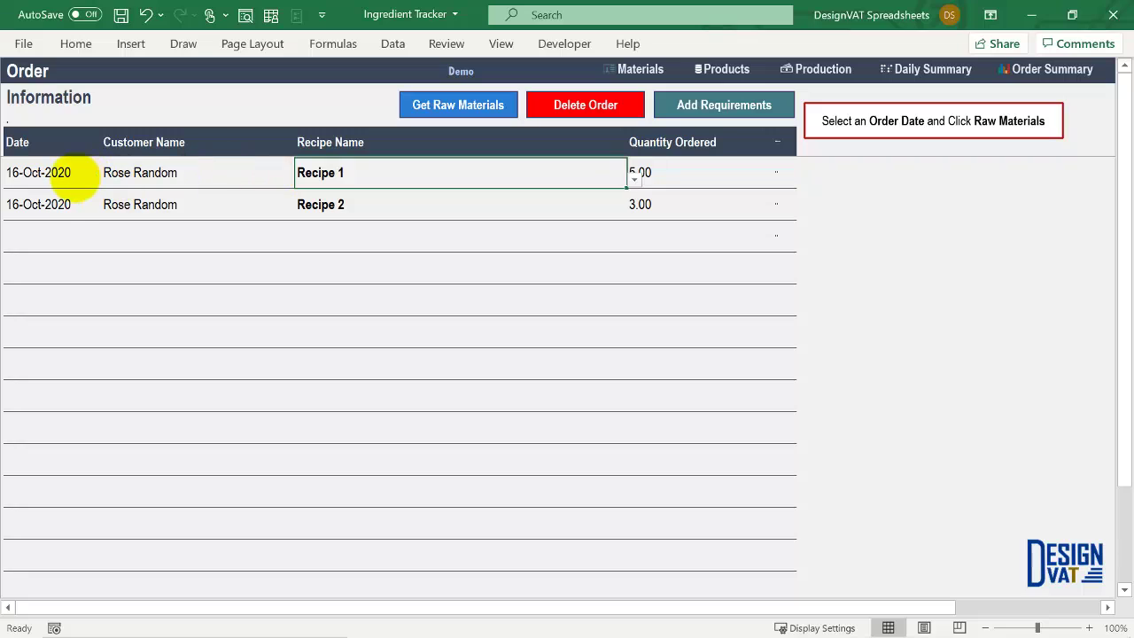
pyautogui.click(53, 173)
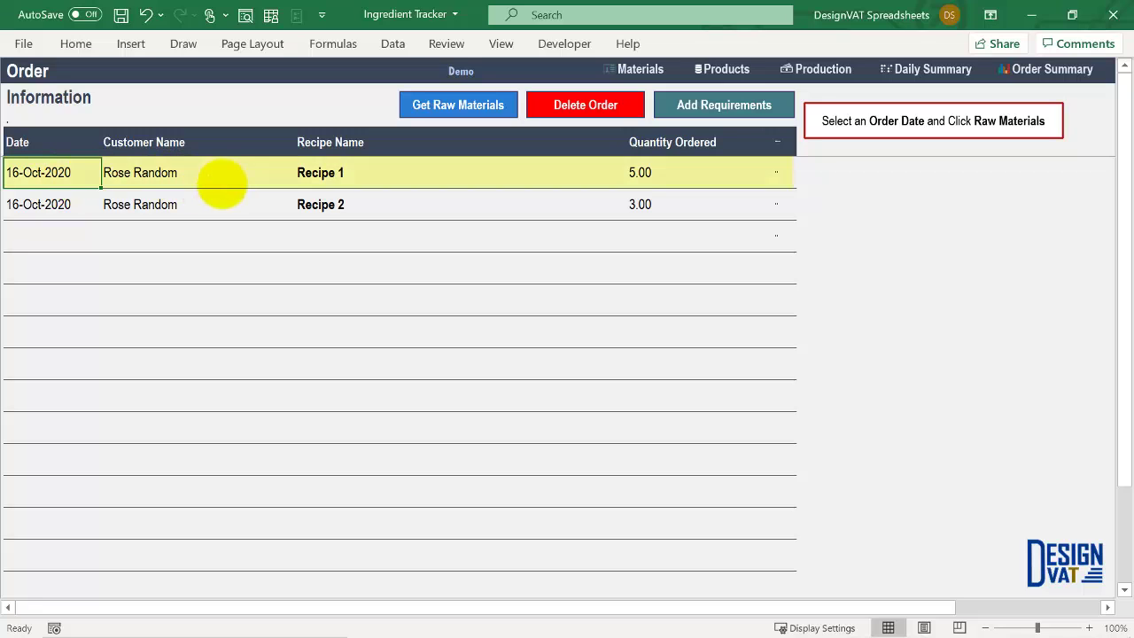
pyautogui.click(347, 182)
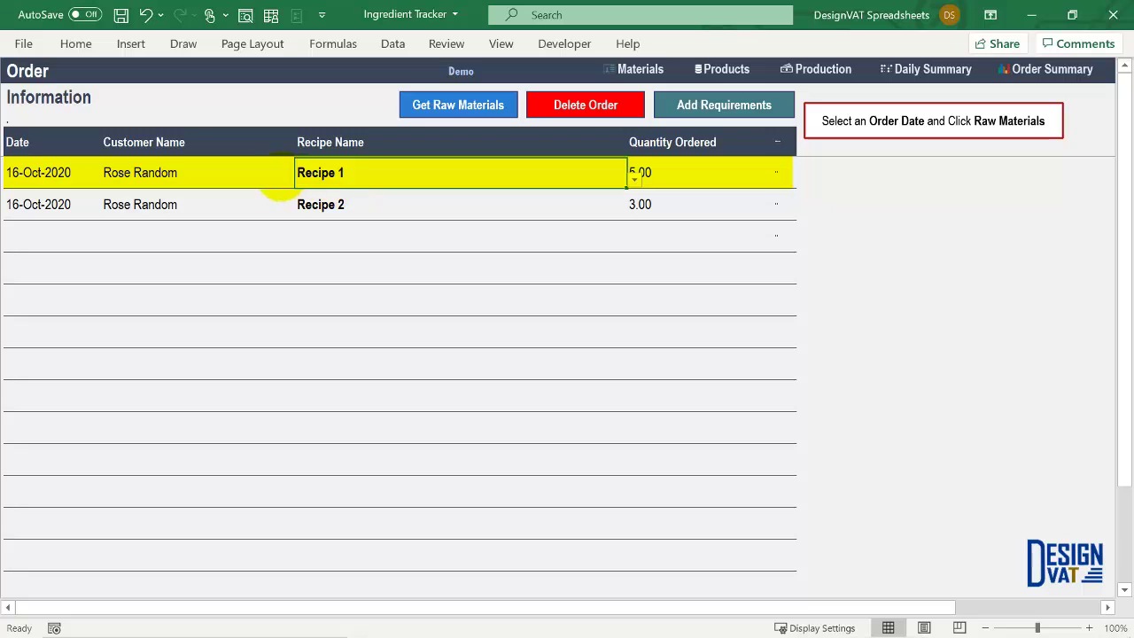
pyautogui.click(199, 181)
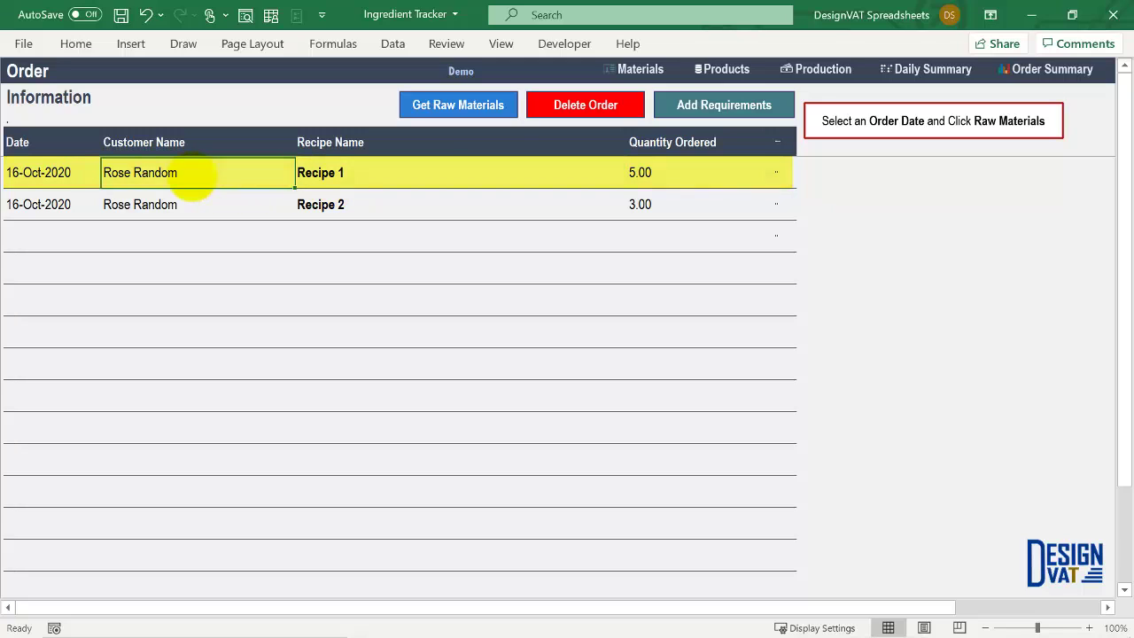
pyautogui.click(53, 173)
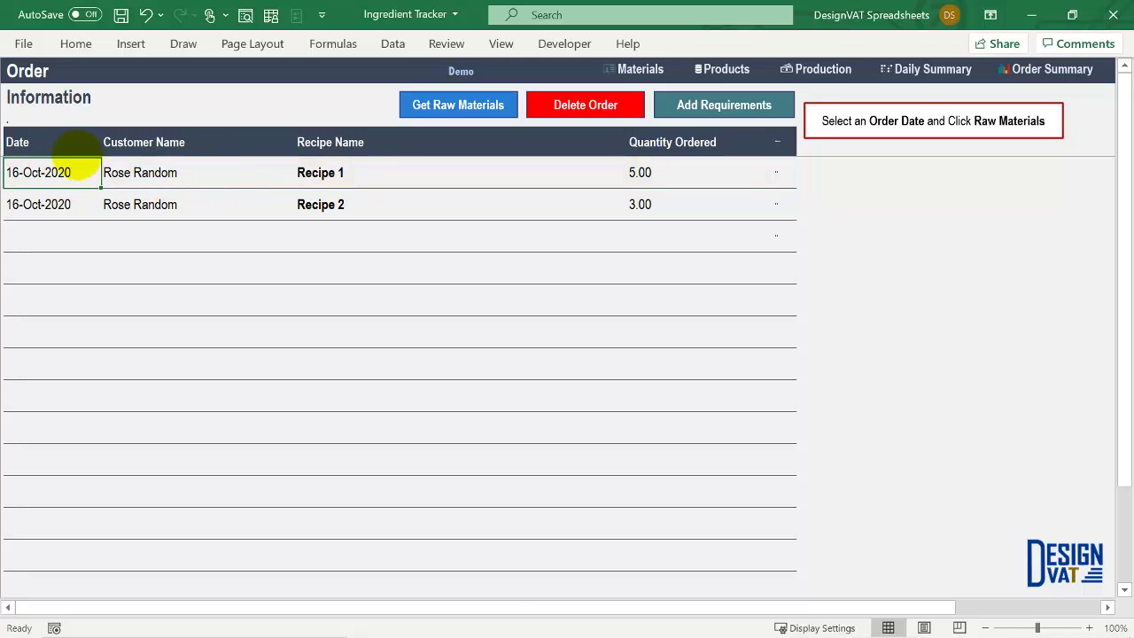
pyautogui.click(113, 173)
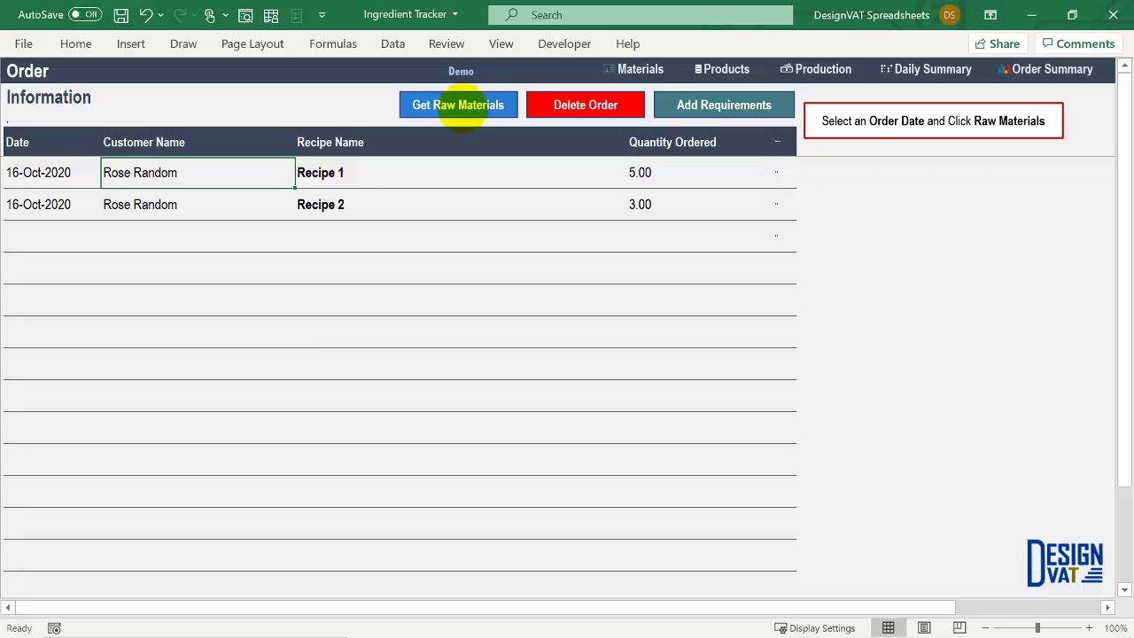
pyautogui.click(651, 174)
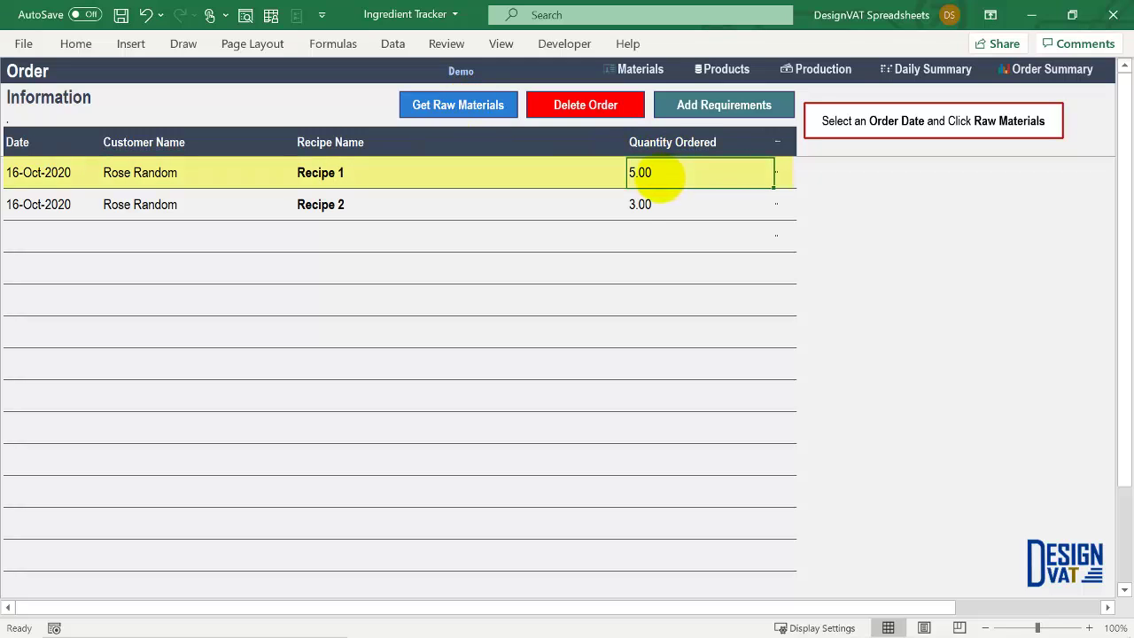
pyautogui.click(447, 174)
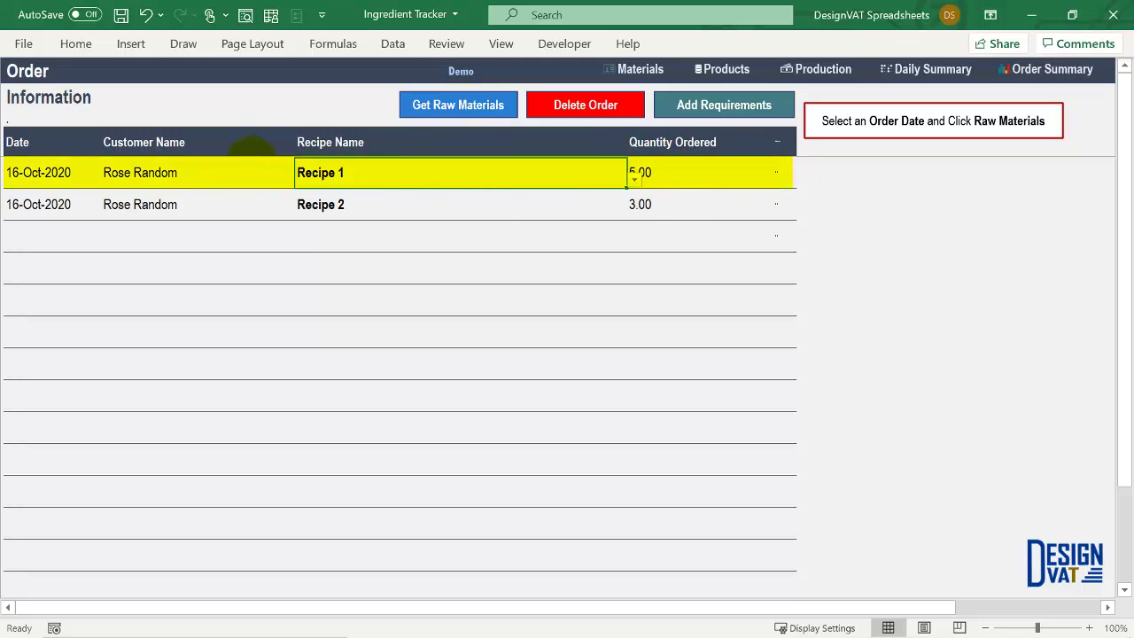
# Step: Get the raw materials for the Recipe 1 order and examine its date and the required amounts of Material 1 and Material 2
pyautogui.click(197, 173)
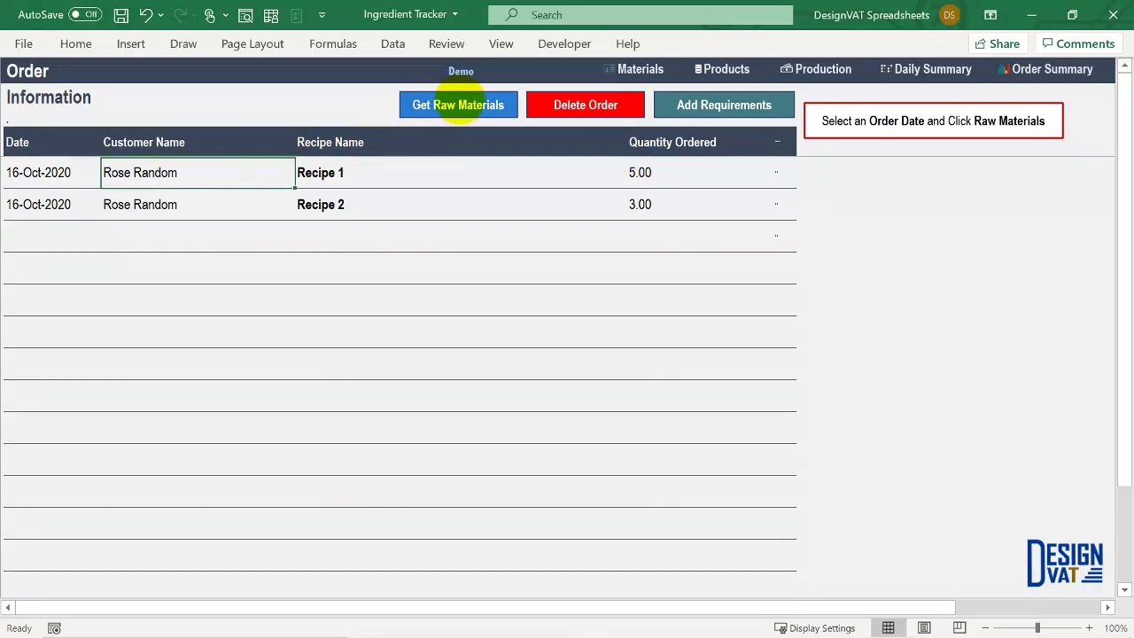
pyautogui.click(458, 105)
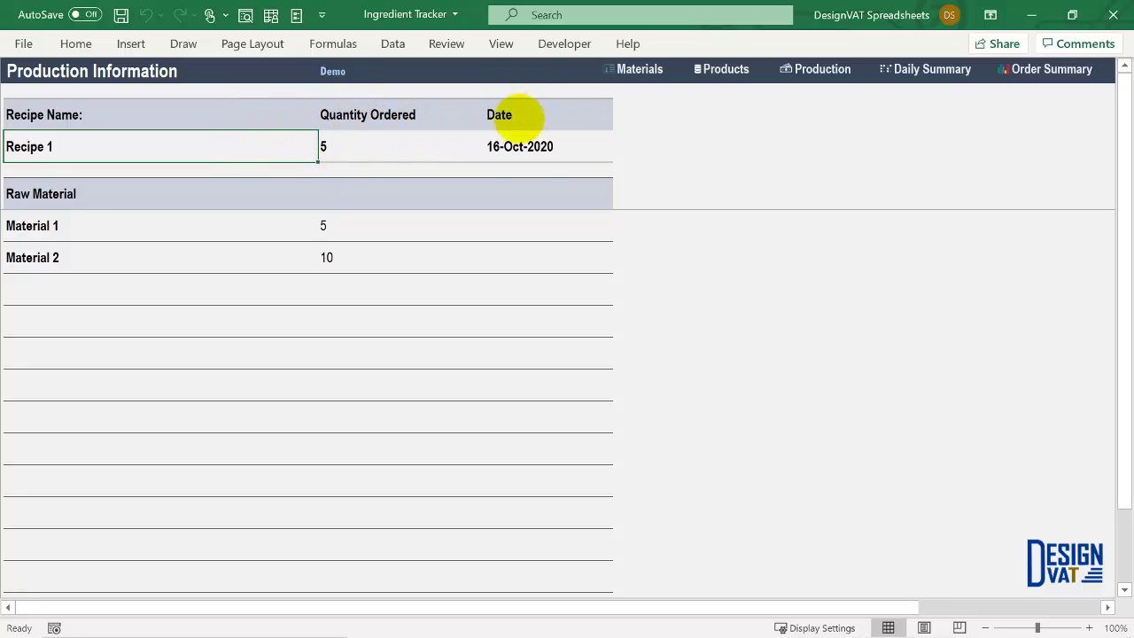
pyautogui.click(528, 152)
pyautogui.click(104, 231)
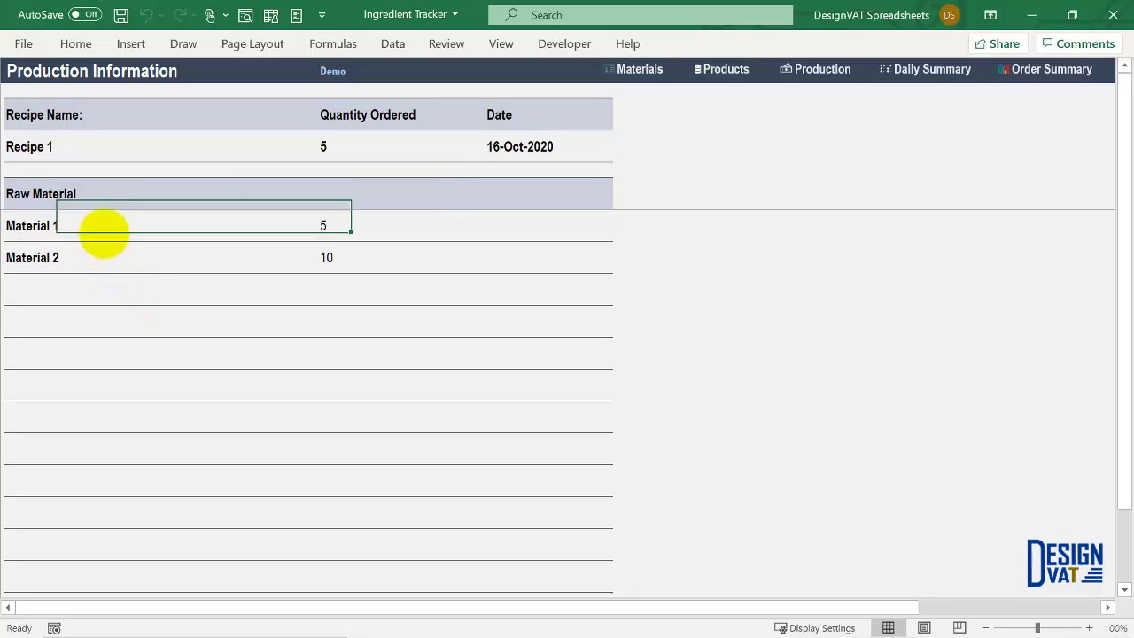
pyautogui.moveTo(104, 231); pyautogui.dragTo(359, 259)
pyautogui.click(359, 259)
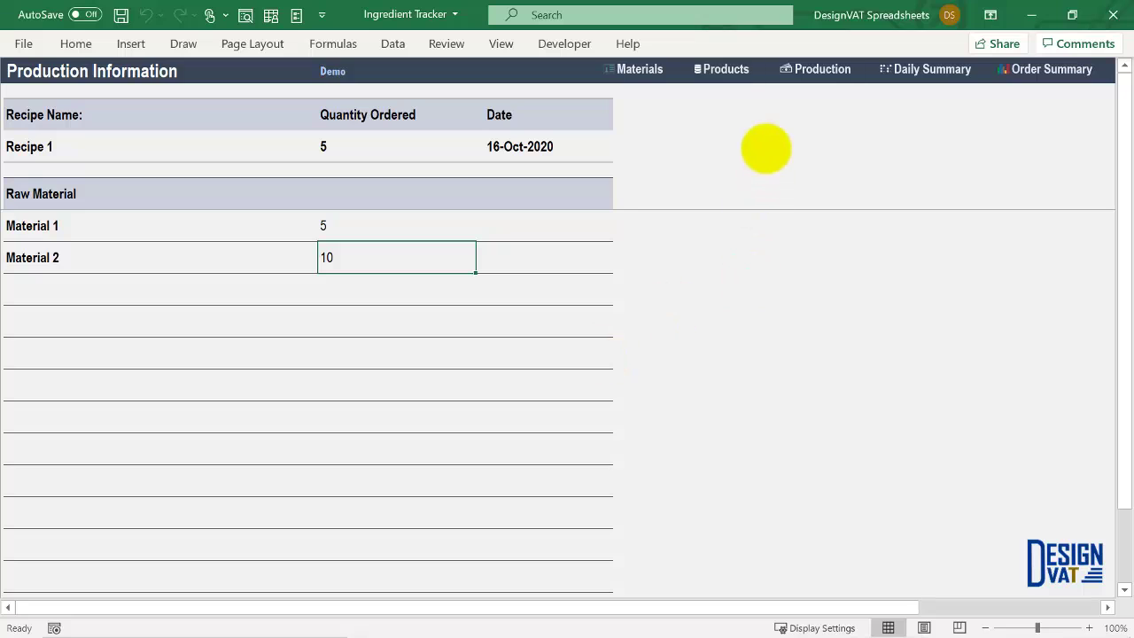
# Step: Check Recipe 1's per-unit material quantities on the Production Requirements sheet against the quantity ordered on the Order Information sheet
pyautogui.click(822, 71)
pyautogui.click(771, 105)
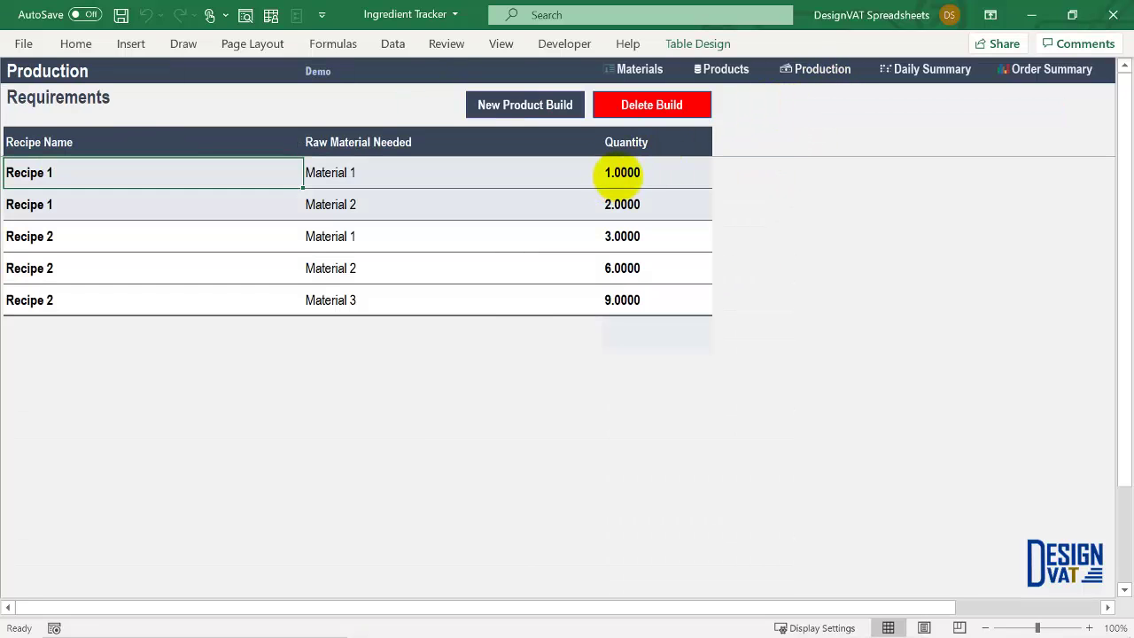
pyautogui.moveTo(633, 172); pyautogui.dragTo(436, 203)
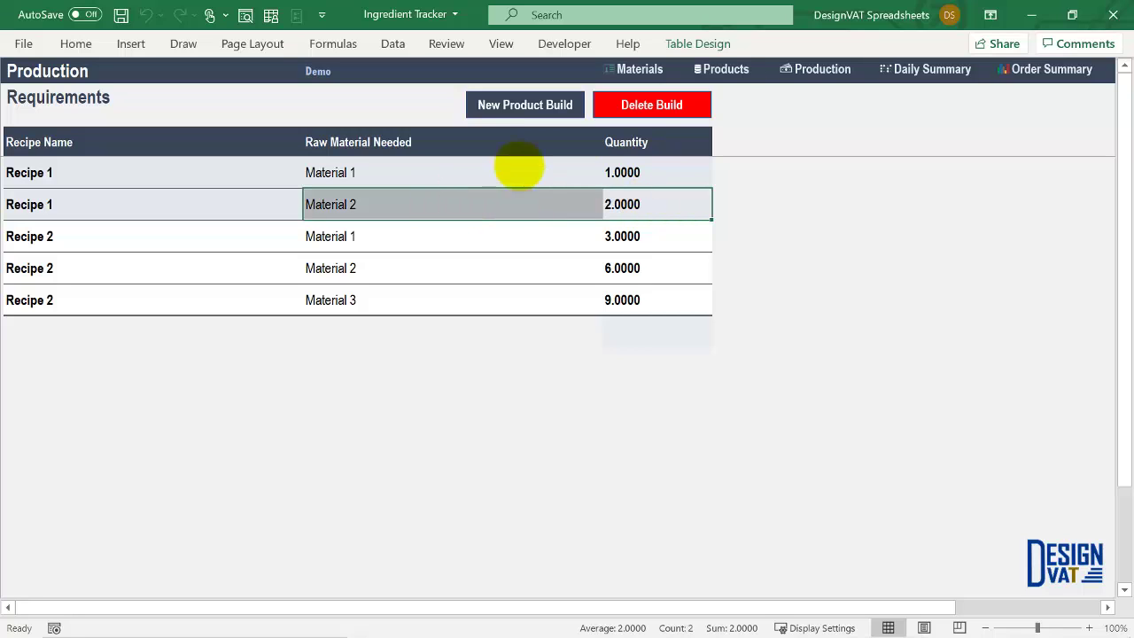
pyautogui.click(823, 69)
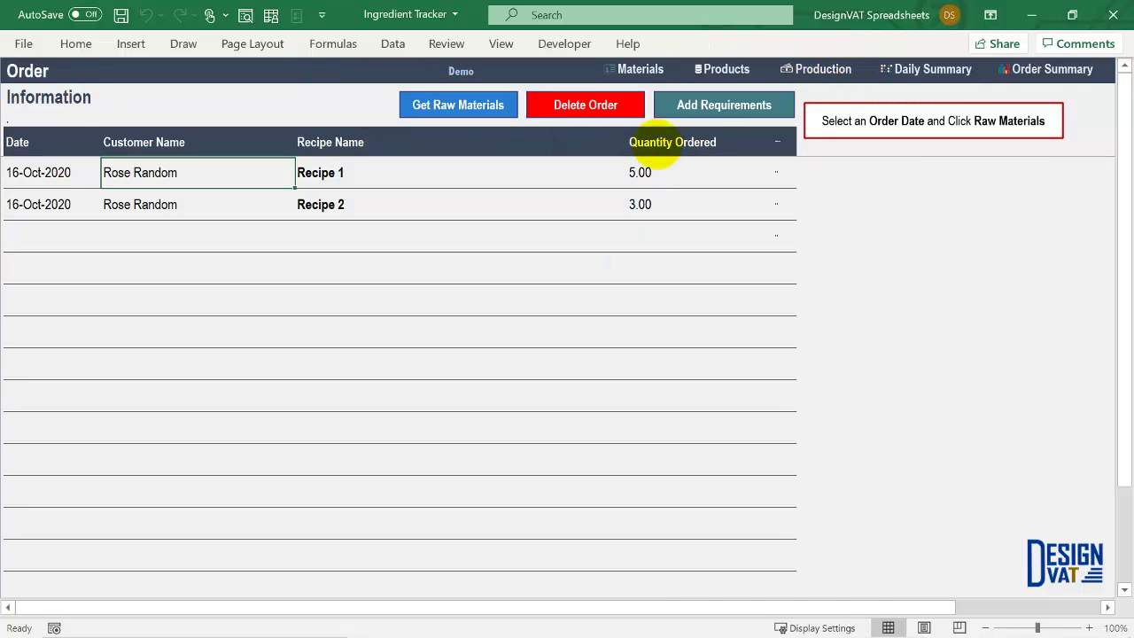
pyautogui.click(648, 176)
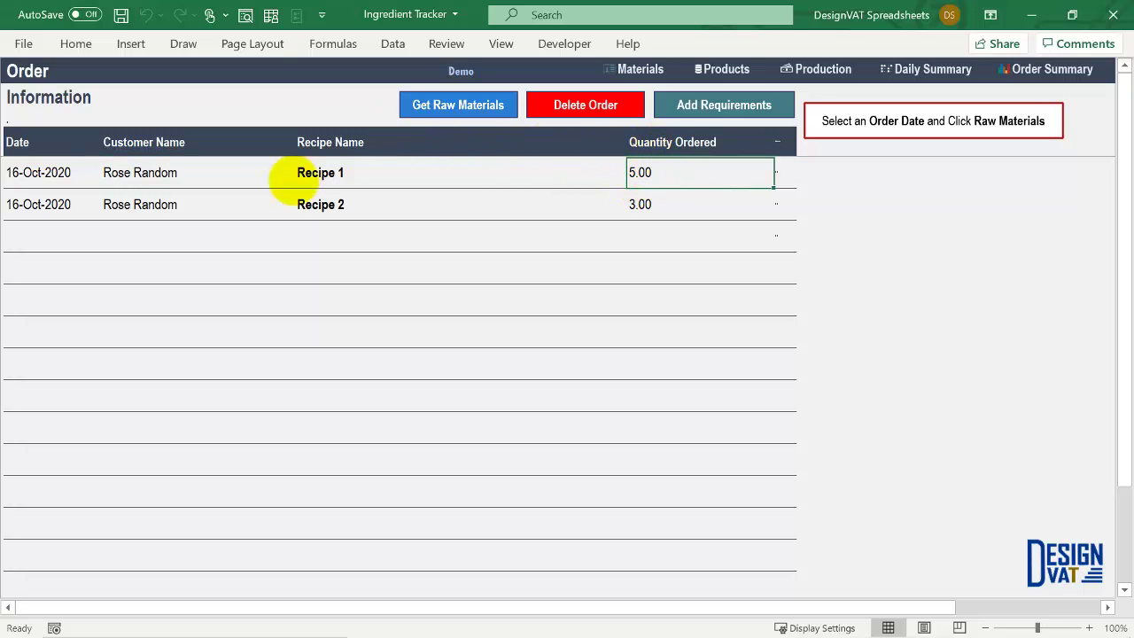
# Step: Get the raw materials for the first order again, recheck both material amounts, and return to the Order Information sheet
pyautogui.click(208, 177)
pyautogui.click(452, 105)
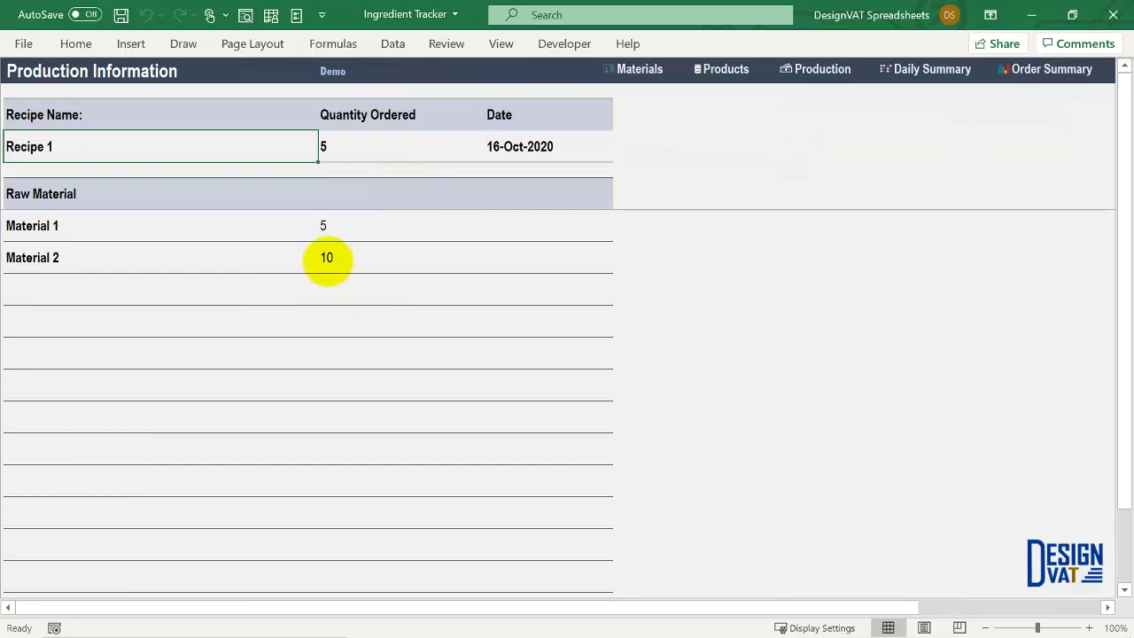
pyautogui.click(329, 227)
pyautogui.click(341, 253)
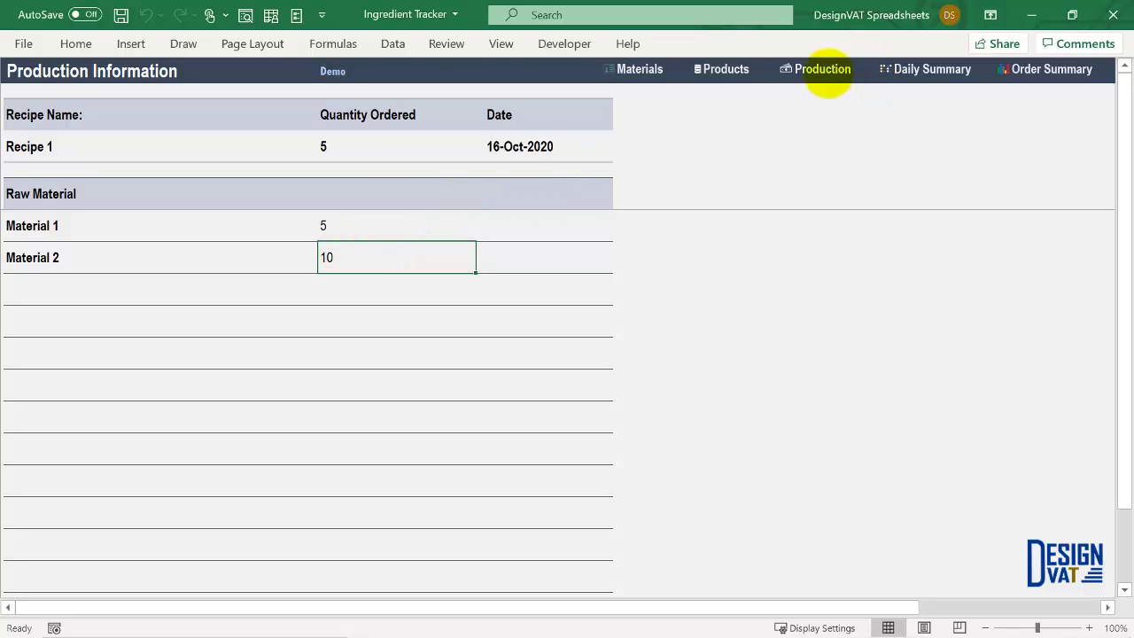
pyautogui.click(822, 71)
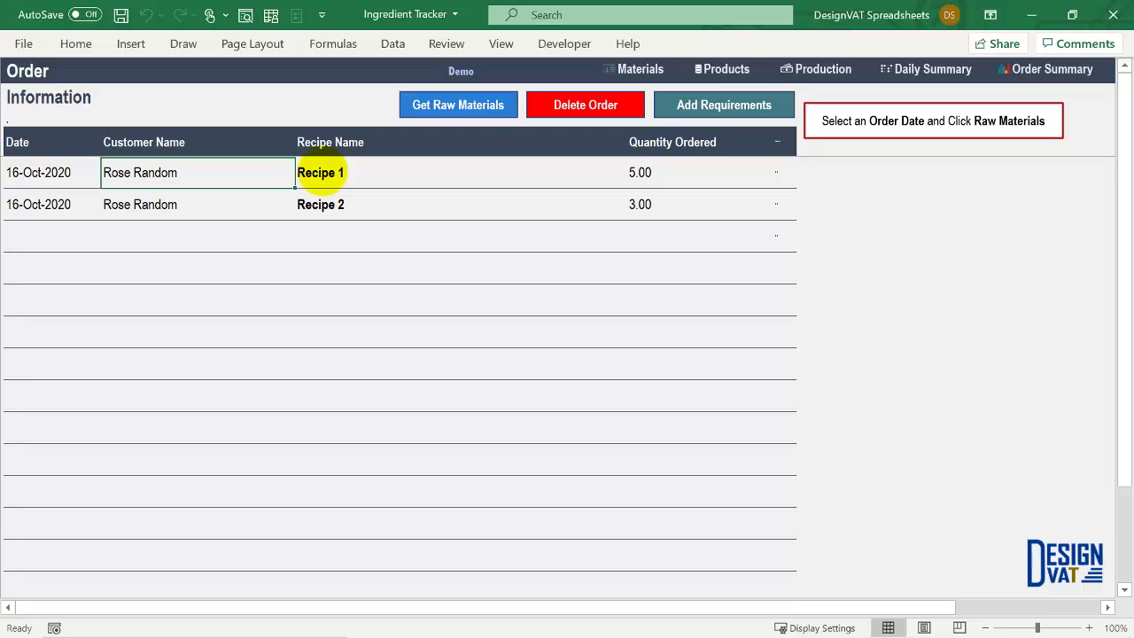
# Step: Get the raw materials for the Recipe 2 order, examine its recipe and quantity, and return to the order rows to compare both recipes
pyautogui.click(186, 204)
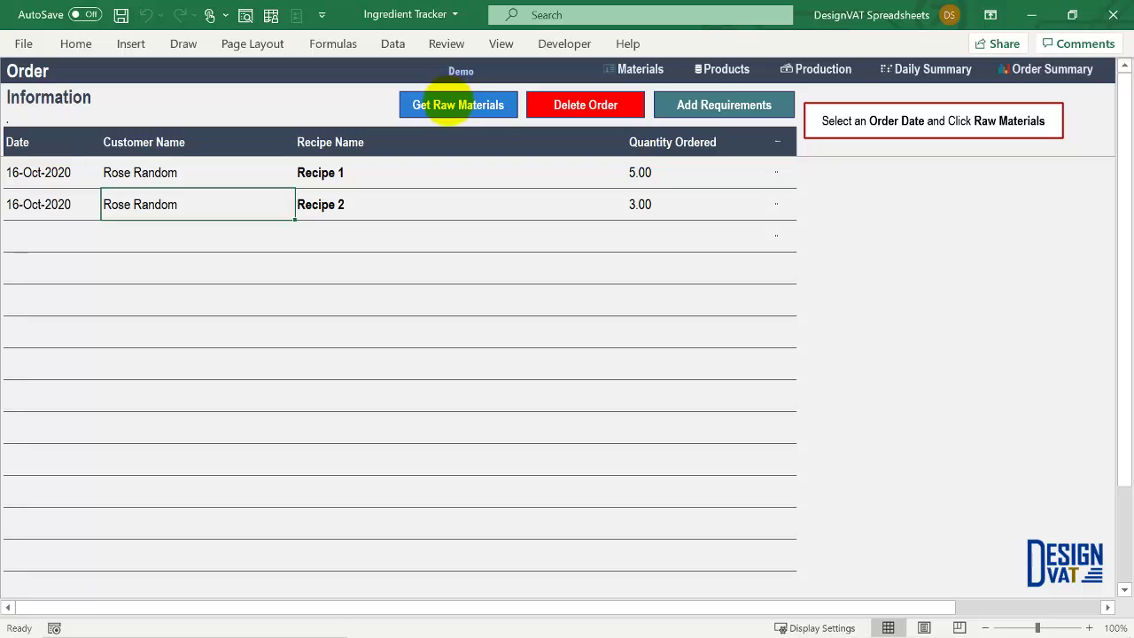
pyautogui.moveTo(660, 209); pyautogui.dragTo(464, 209)
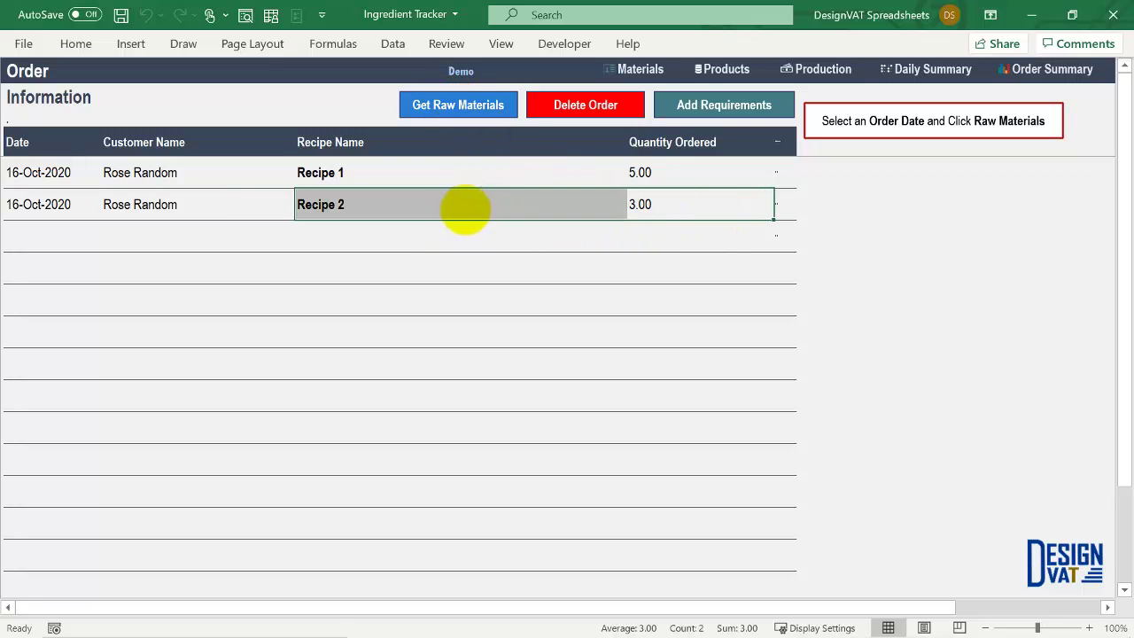
pyautogui.click(128, 204)
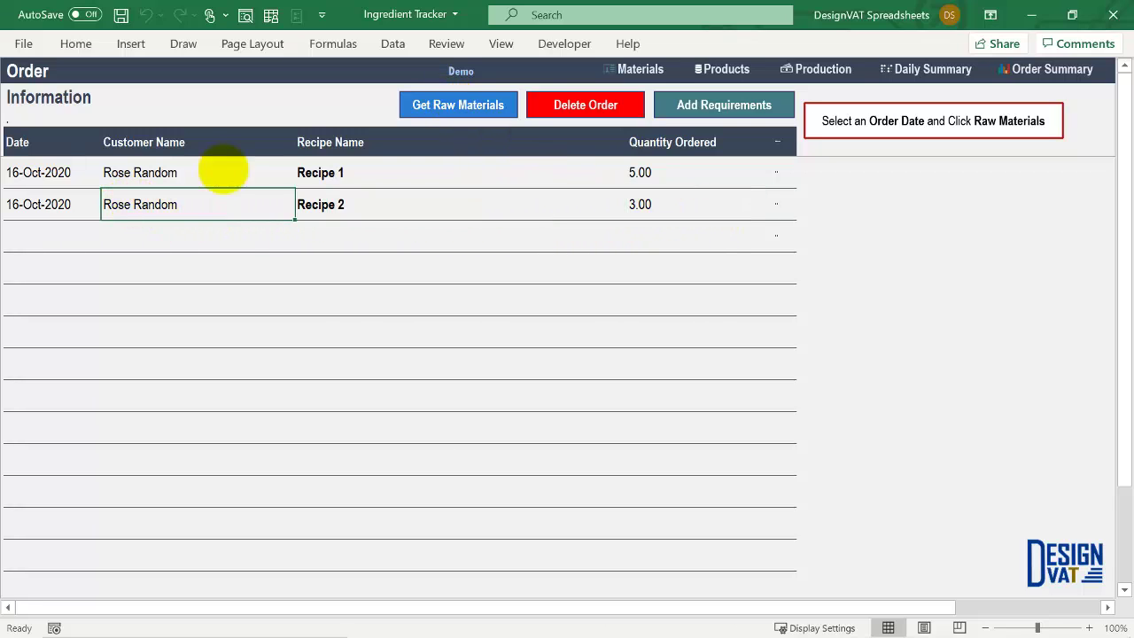
pyautogui.click(463, 100)
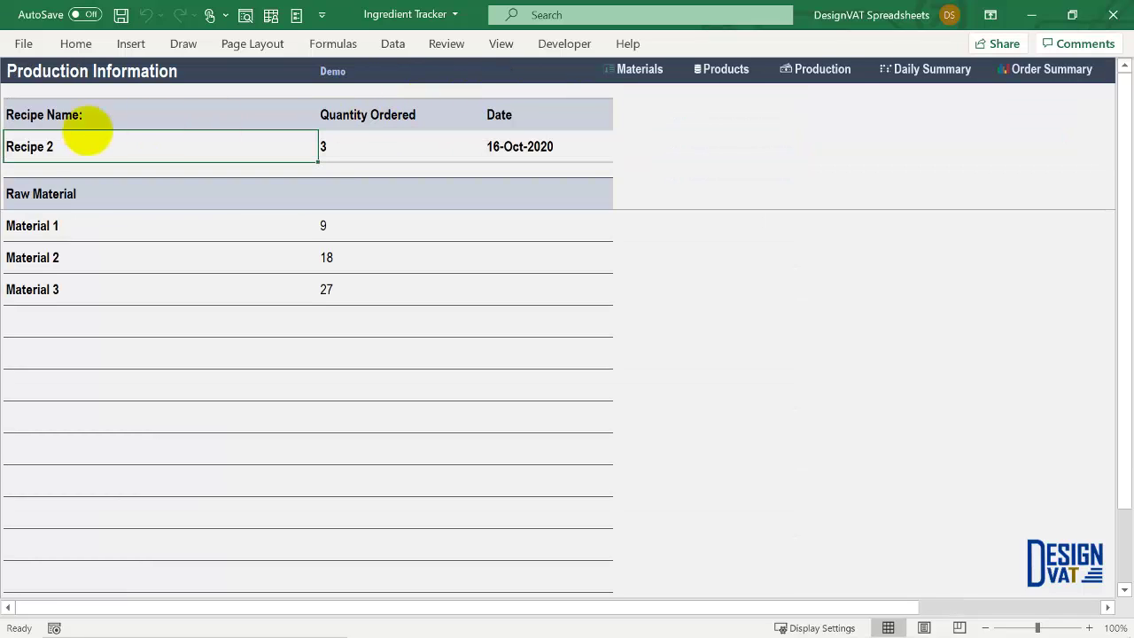
pyautogui.click(381, 156)
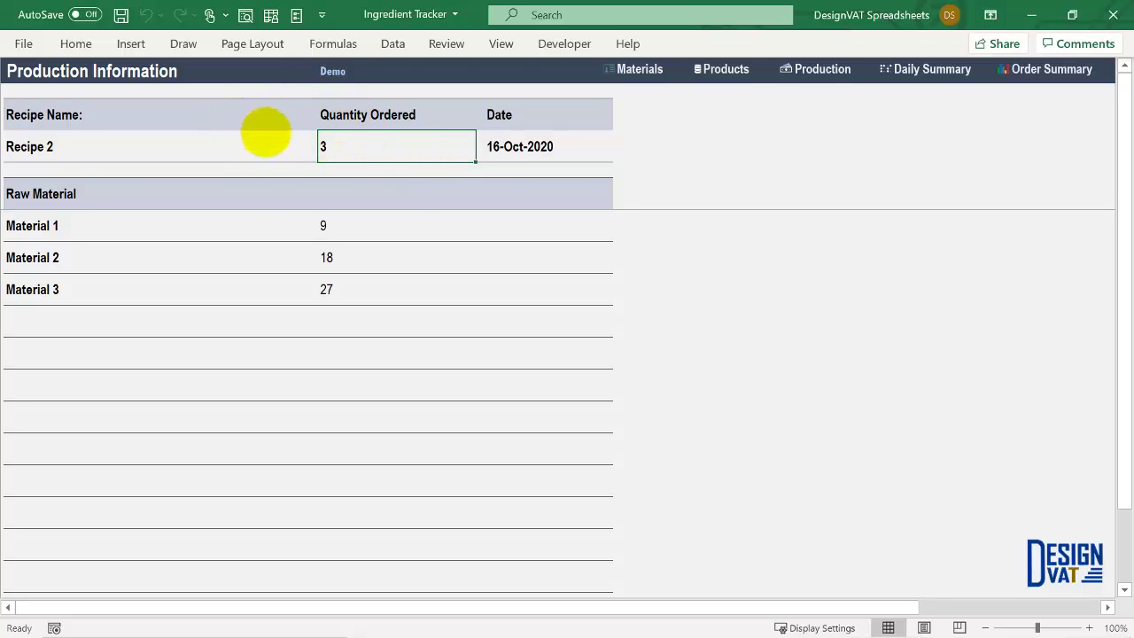
pyautogui.click(159, 145)
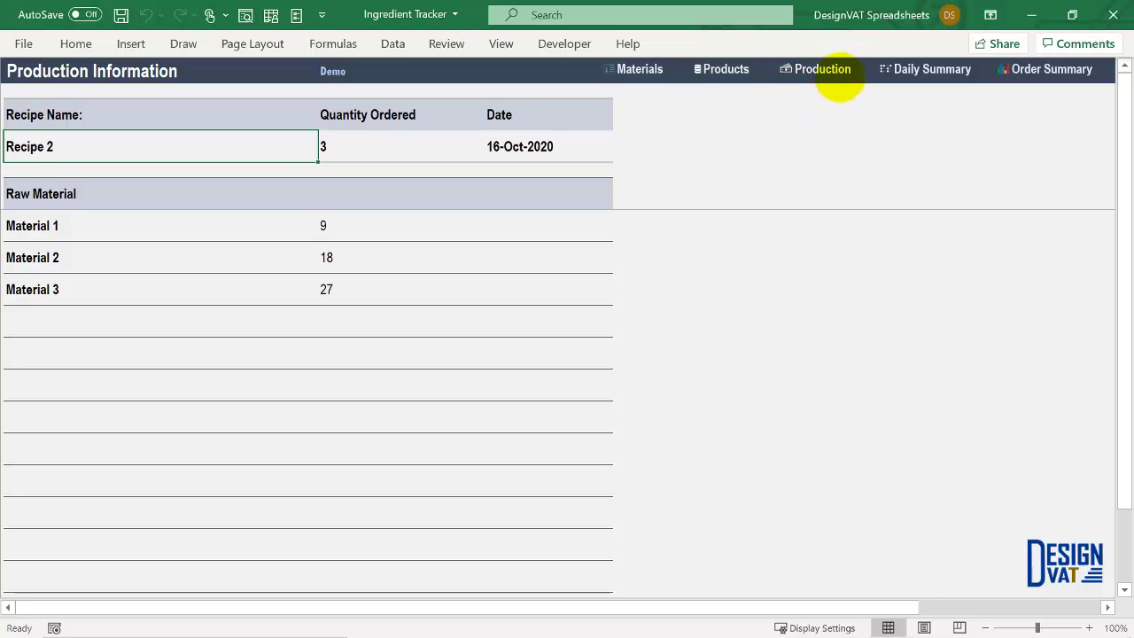
pyautogui.click(824, 68)
pyautogui.click(350, 174)
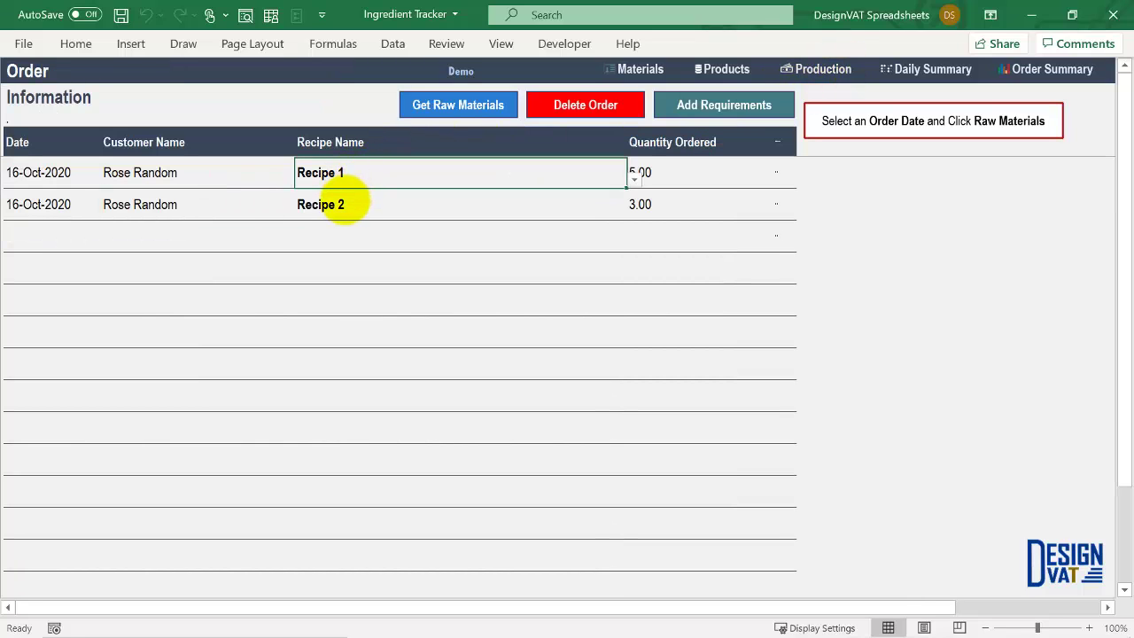
pyautogui.click(329, 204)
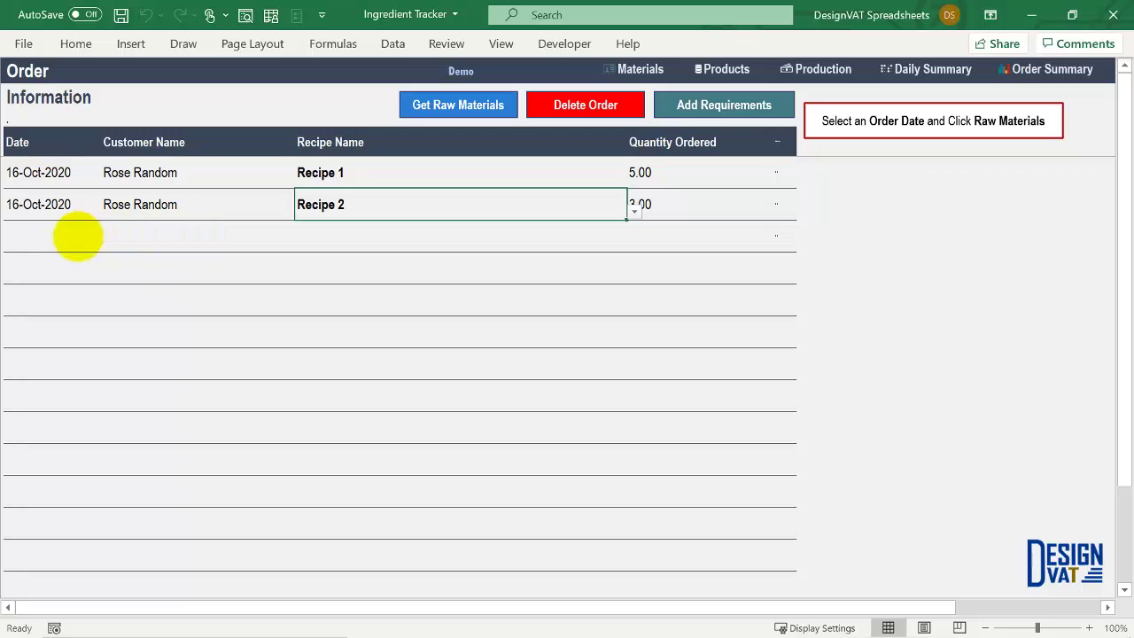
# Step: Enter the date 16-Oct-2020 in the third order row
pyautogui.click(77, 236)
pyautogui.write('44120')
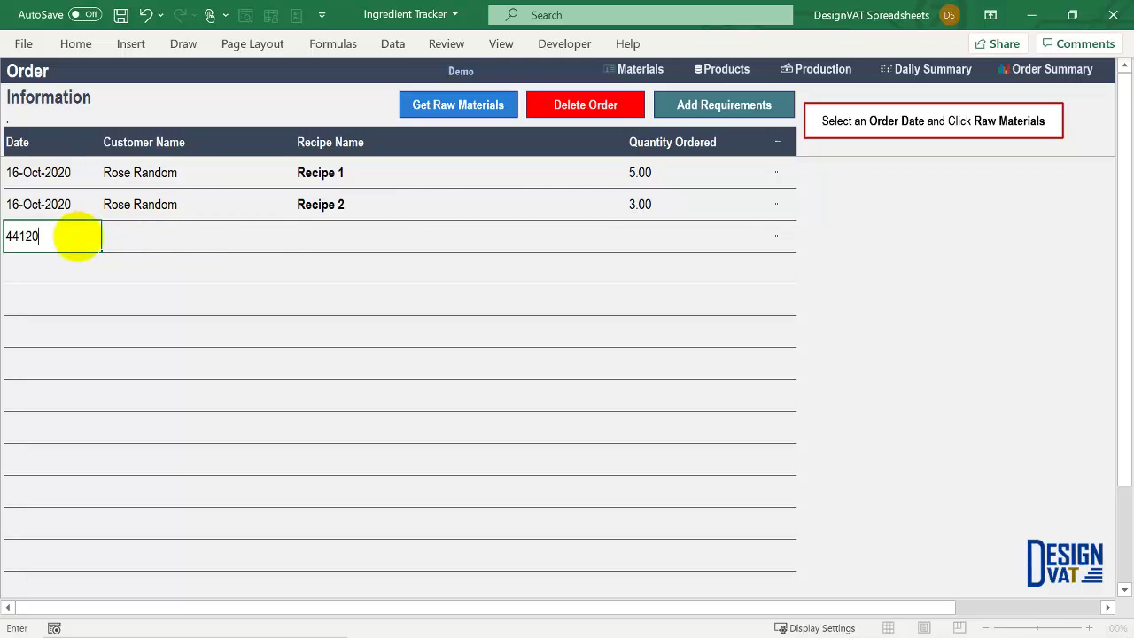
pyautogui.press('Tab')
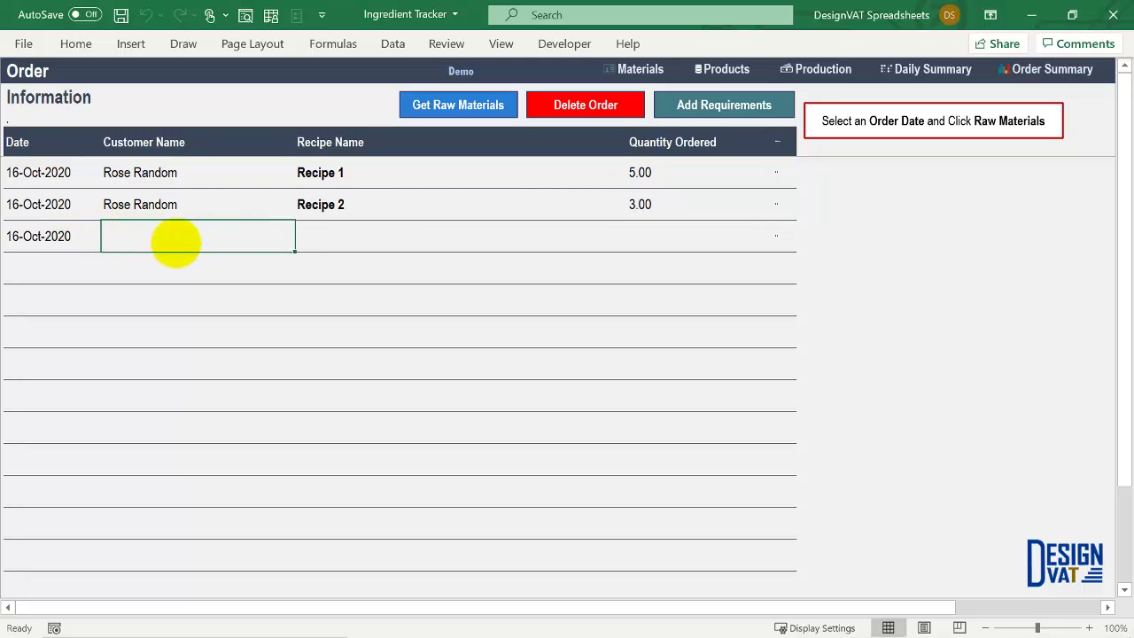
# Step: Complete the third order row with the customer's full name, Recipe 2 and an ordered quantity of 13
pyautogui.write('John Random')
pyautogui.press('Return')
pyautogui.press('Tab')
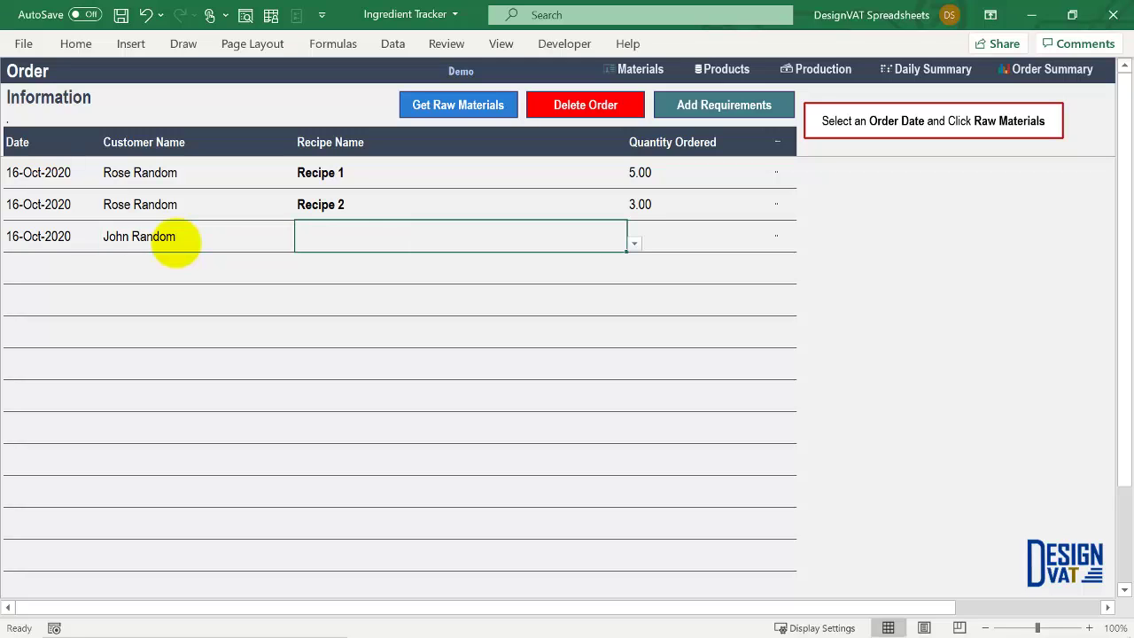
pyautogui.write('Recipe 2')
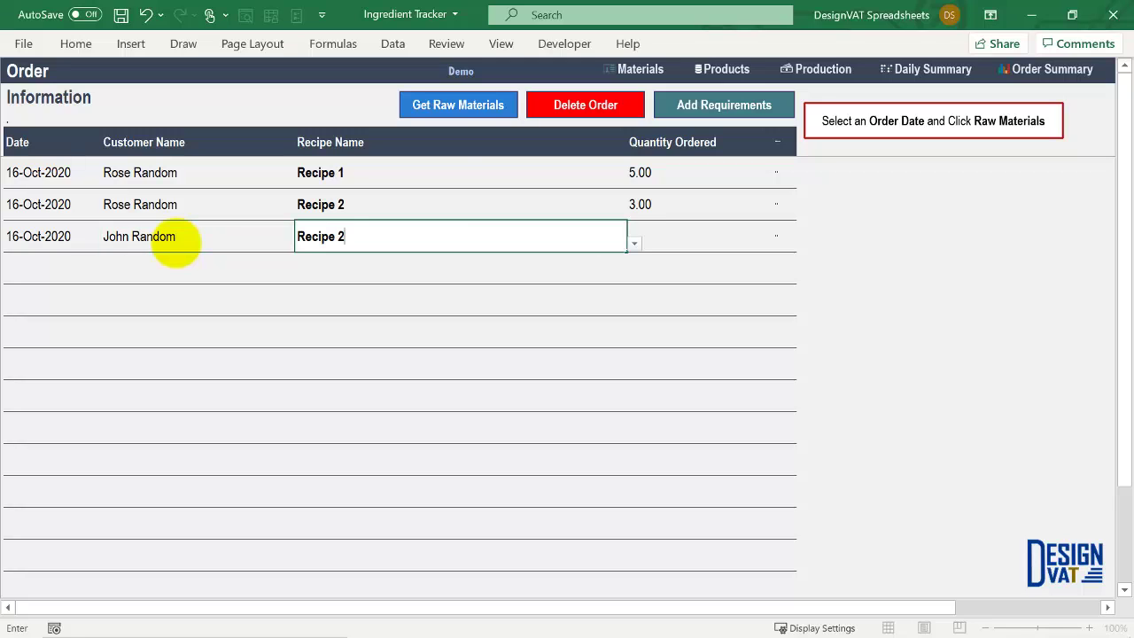
pyautogui.press('Tab')
pyautogui.write('13')
pyautogui.press('Return')
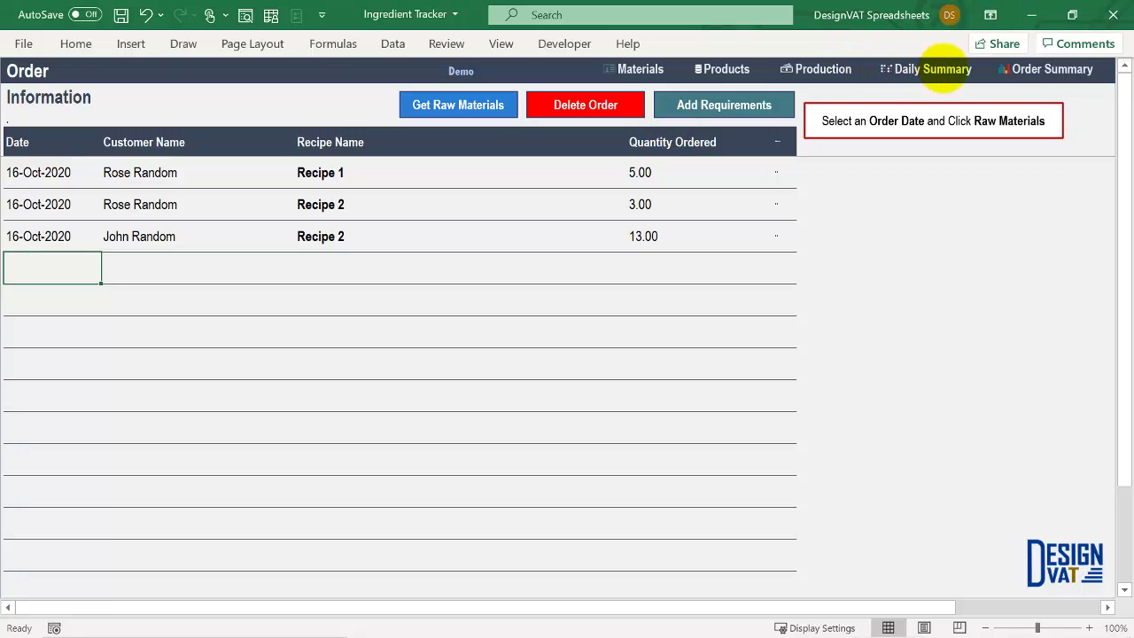
# Step: Set the Daily Summary date to 16-Oct-2020 and refresh the production information
pyautogui.click(942, 69)
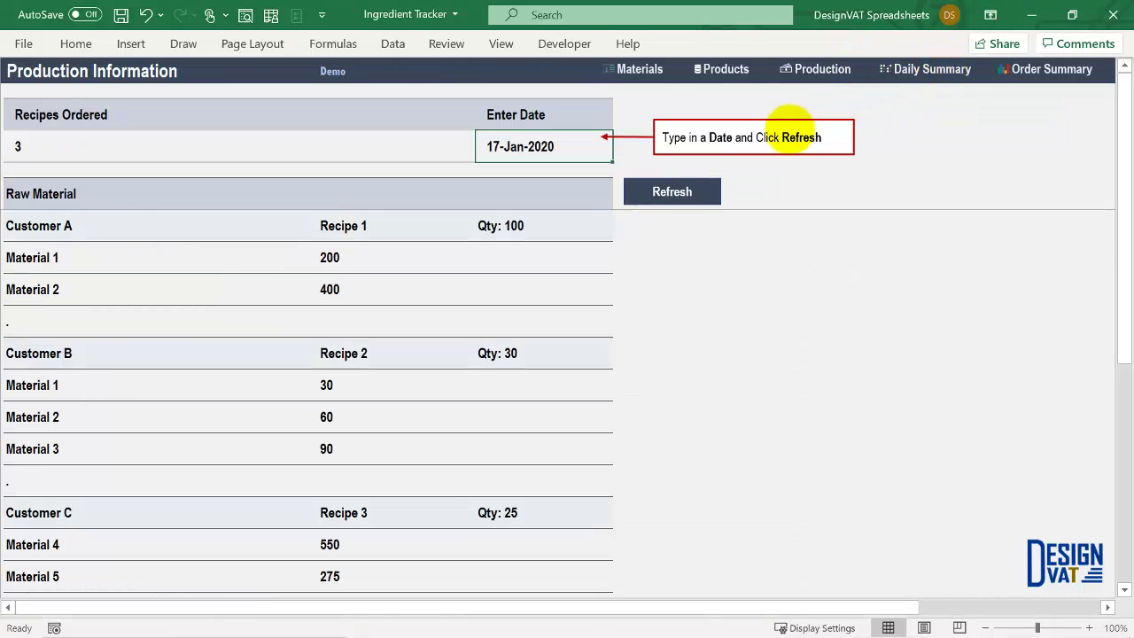
pyautogui.press('Delete')
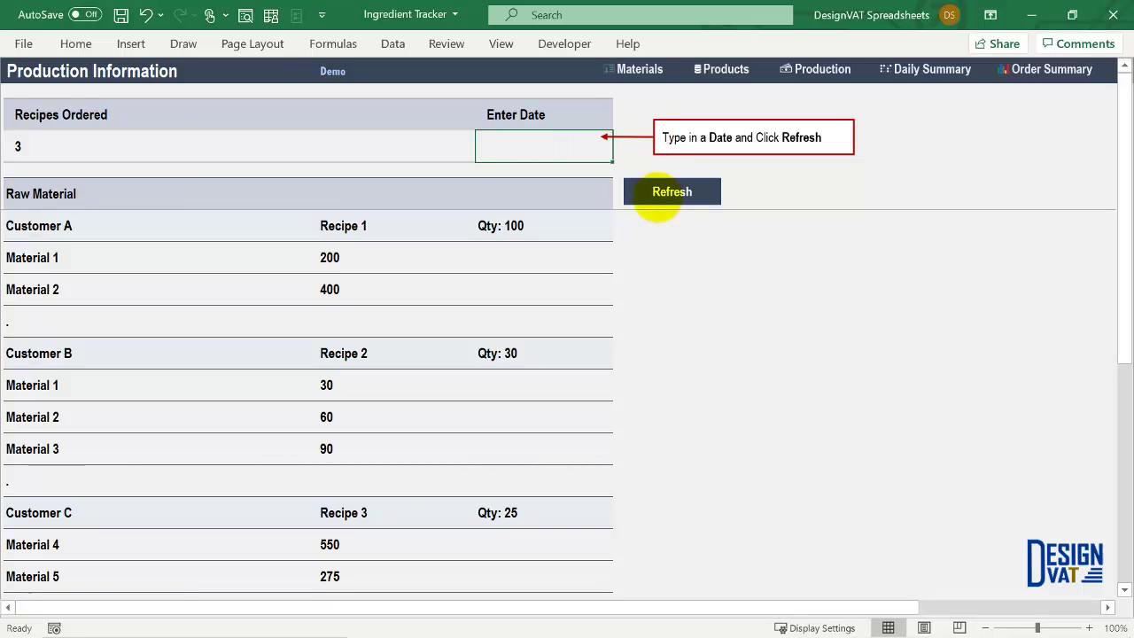
pyautogui.click(78, 145)
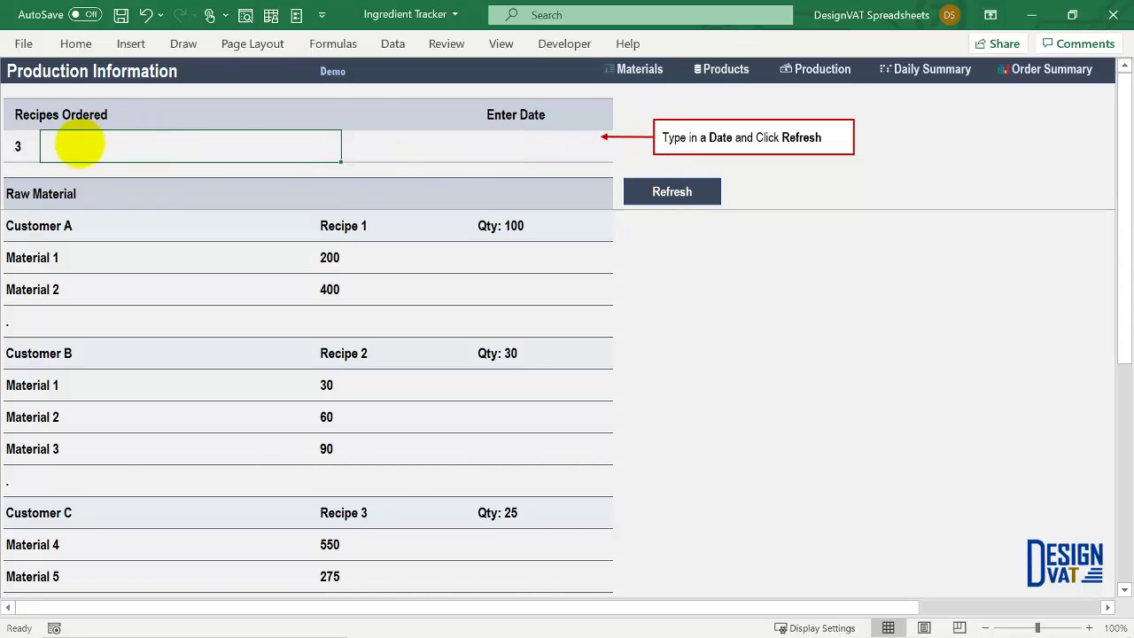
pyautogui.click(522, 140)
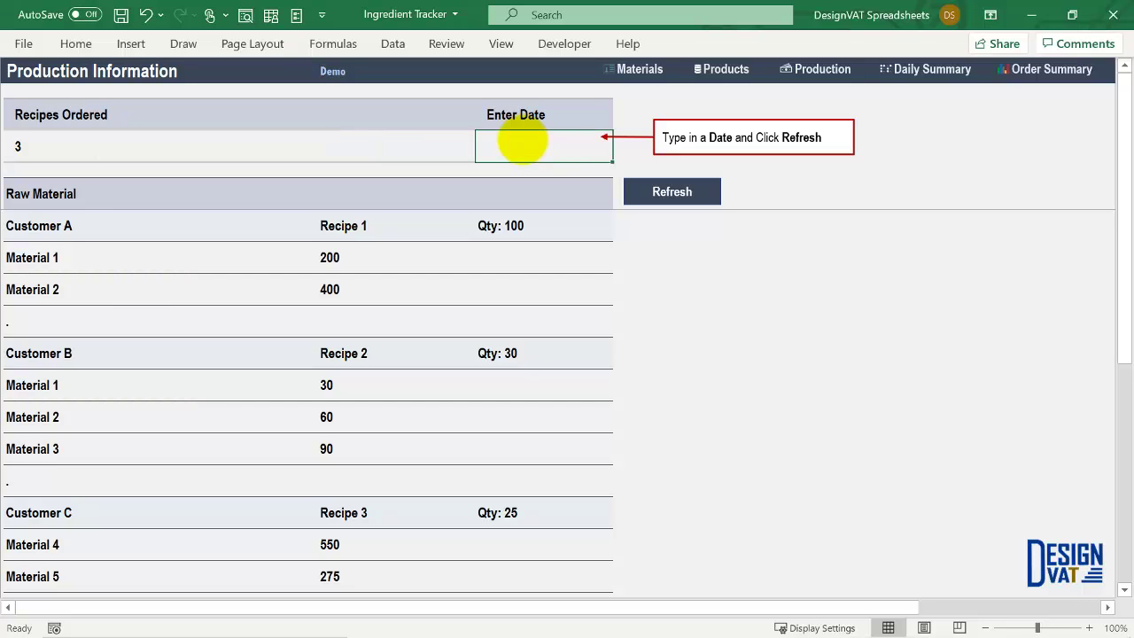
pyautogui.write('16')
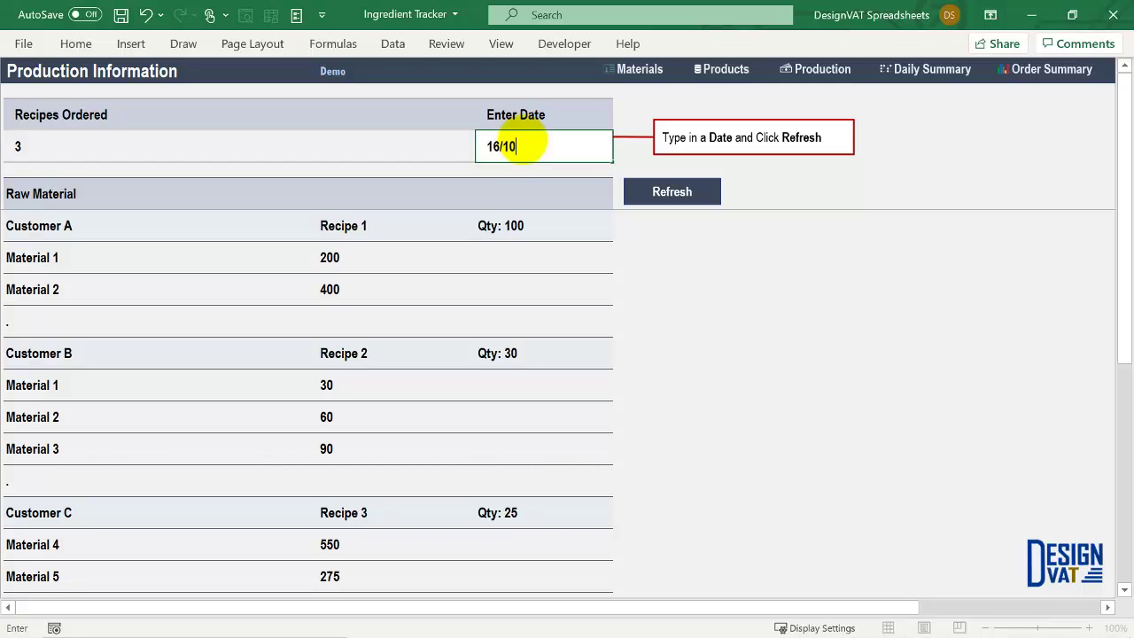
pyautogui.write('/10')
pyautogui.press('Return')
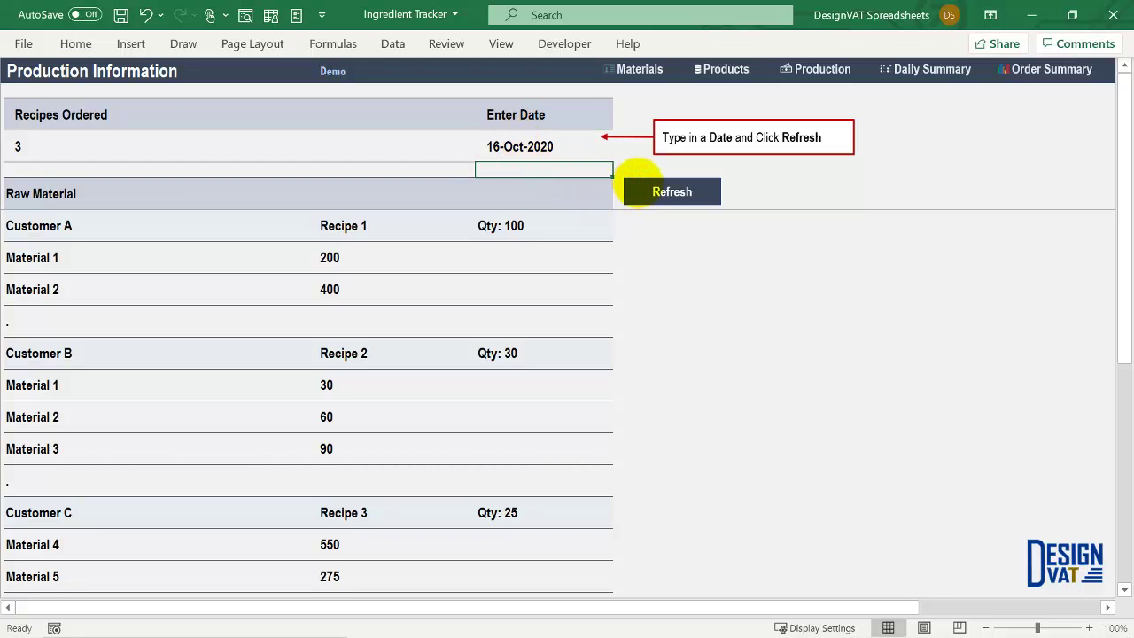
pyautogui.click(640, 181)
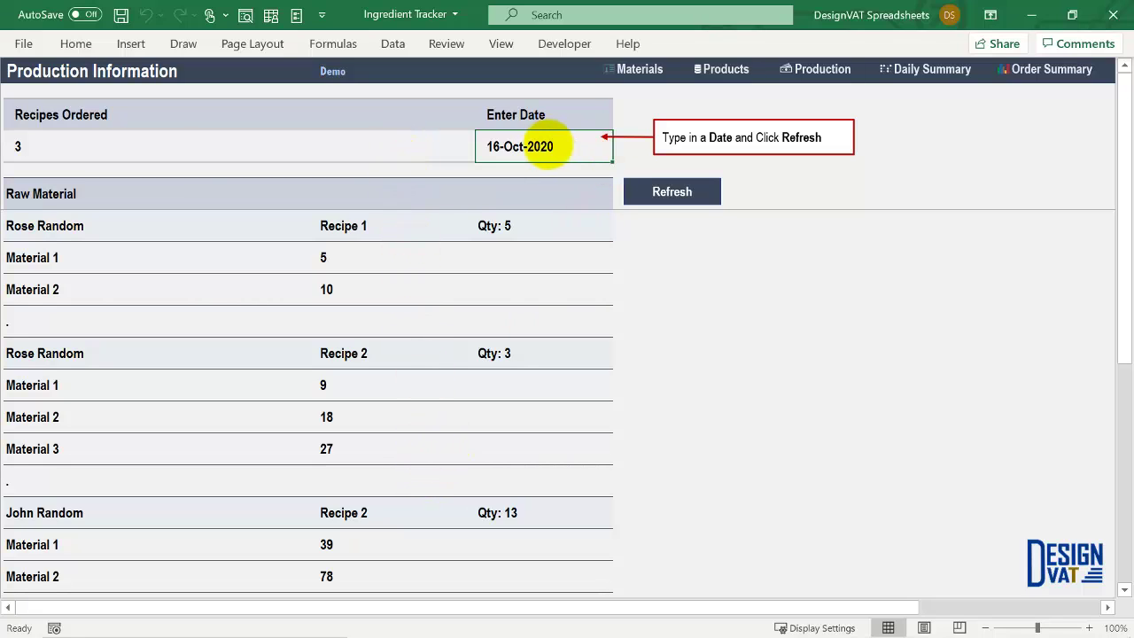
# Step: Review the Daily Summary's number of recipes ordered and each order's customer, recipe, quantity and raw materials
pyautogui.click(120, 141)
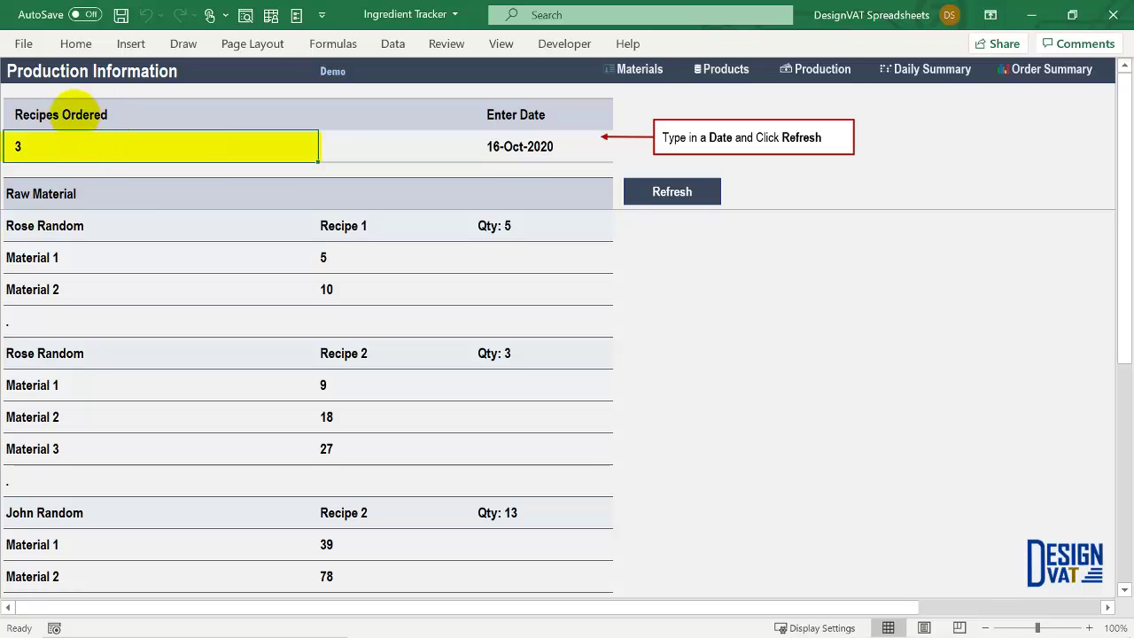
pyautogui.click(67, 229)
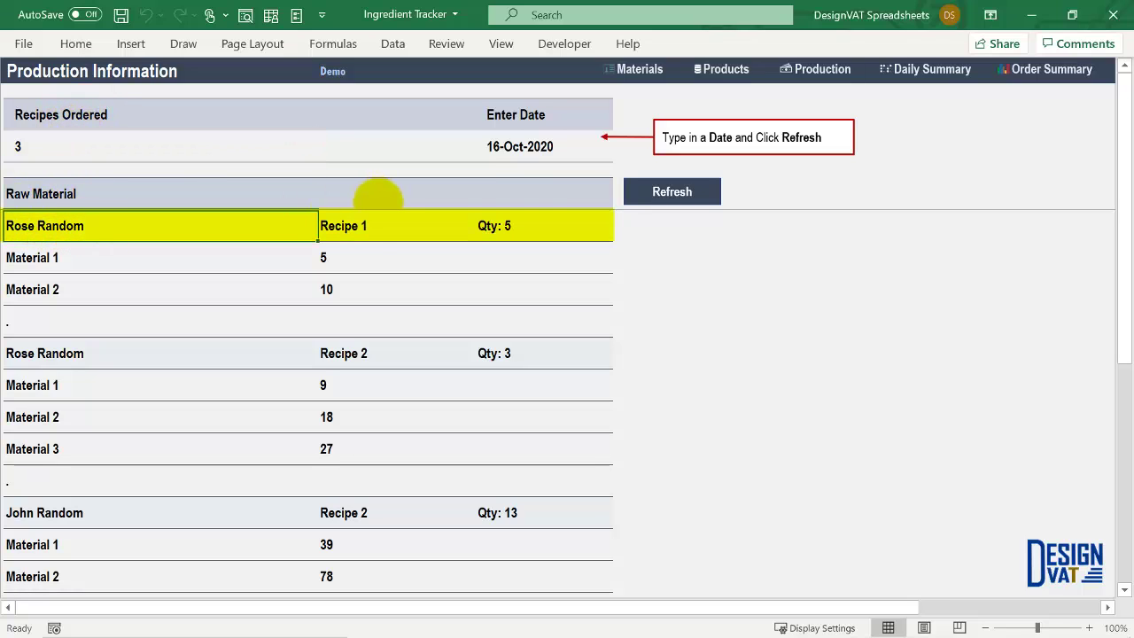
pyautogui.click(371, 232)
pyautogui.click(530, 233)
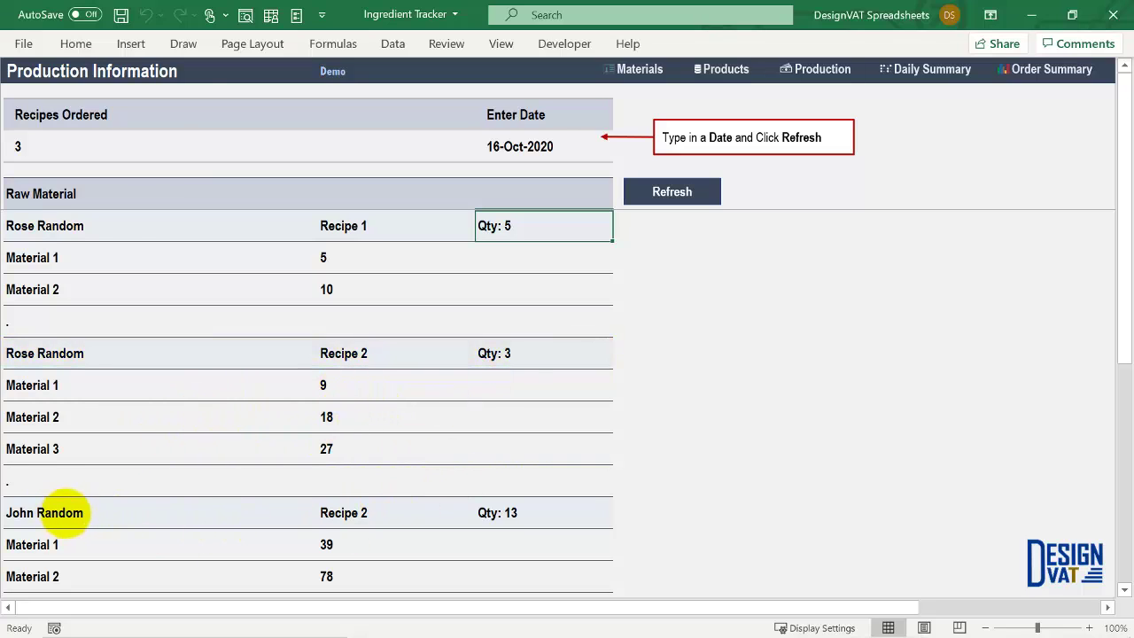
pyautogui.scroll(-1, 266, 507)
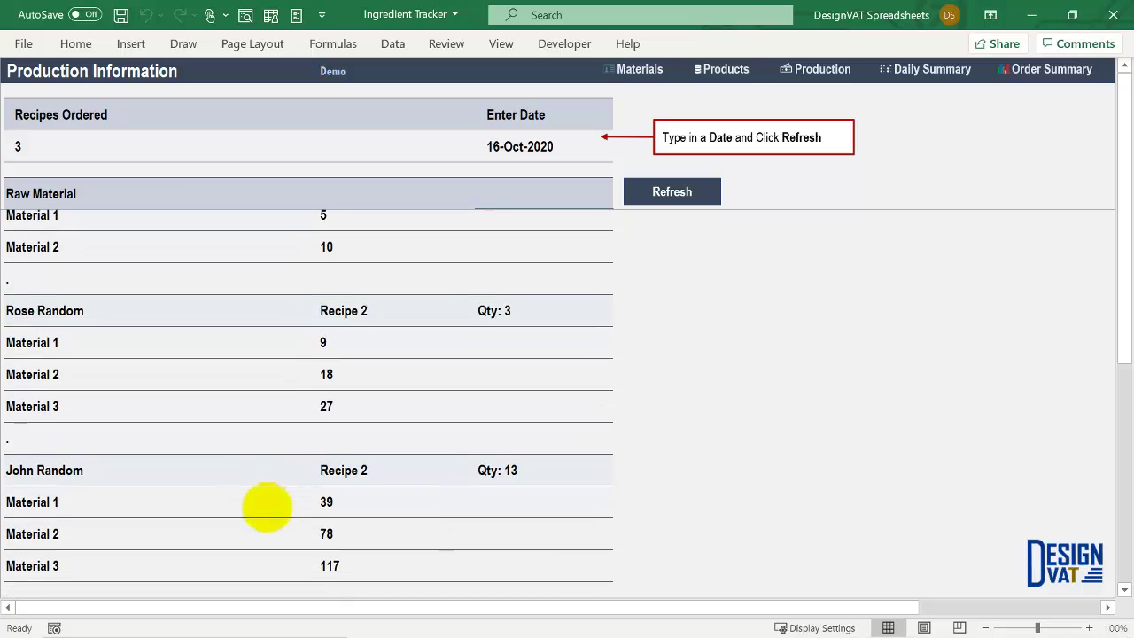
pyautogui.click(265, 506)
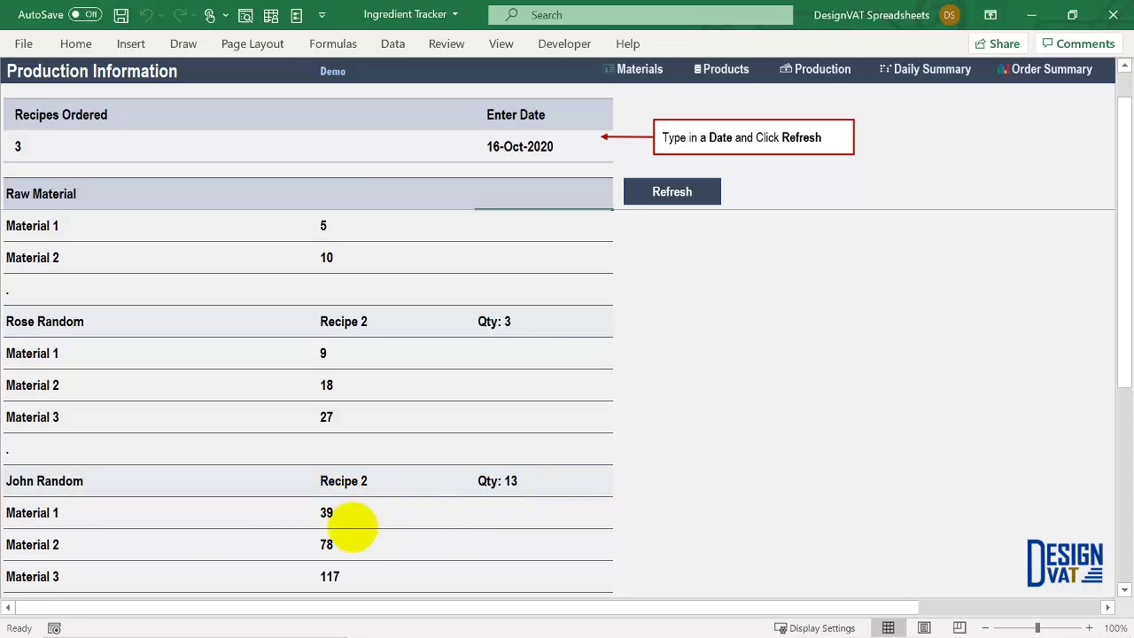
# Step: Examine the Total Raw Materials quantities for Material 1, Material 2 and Material 3 at the end of the Daily Summary
pyautogui.scroll(-3, 142, 566)
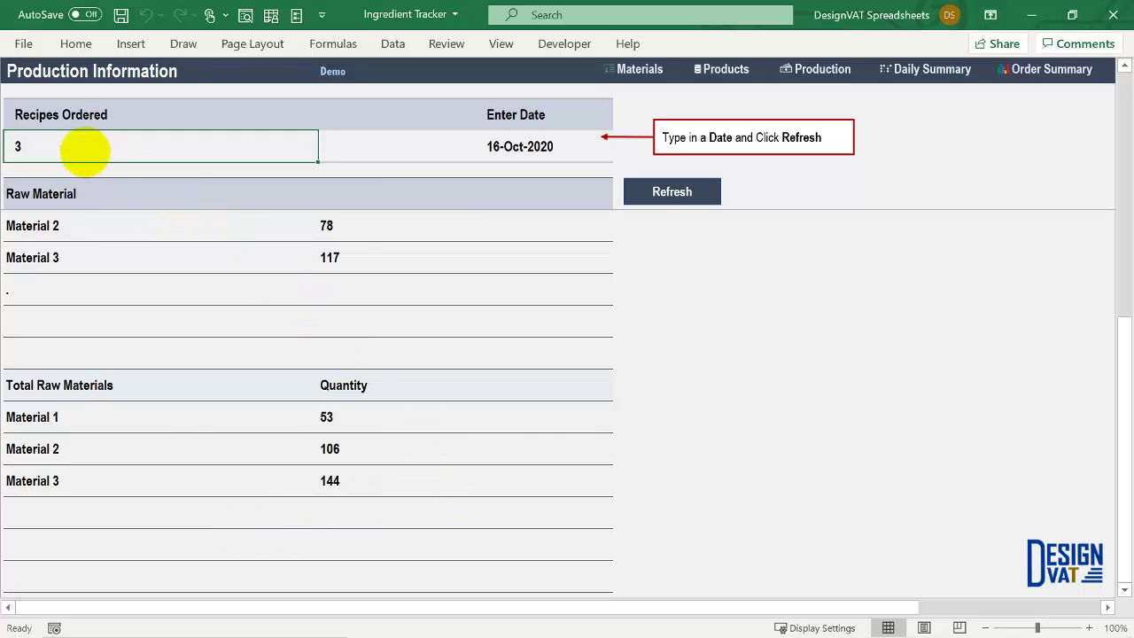
pyautogui.click(331, 413)
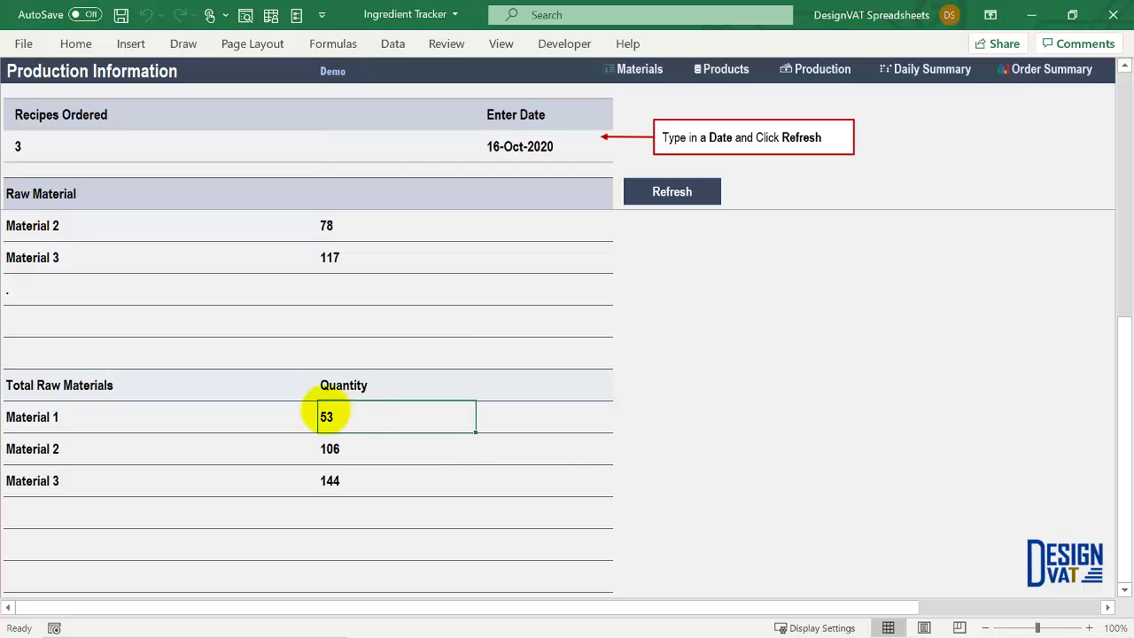
pyautogui.click(142, 415)
pyautogui.click(326, 450)
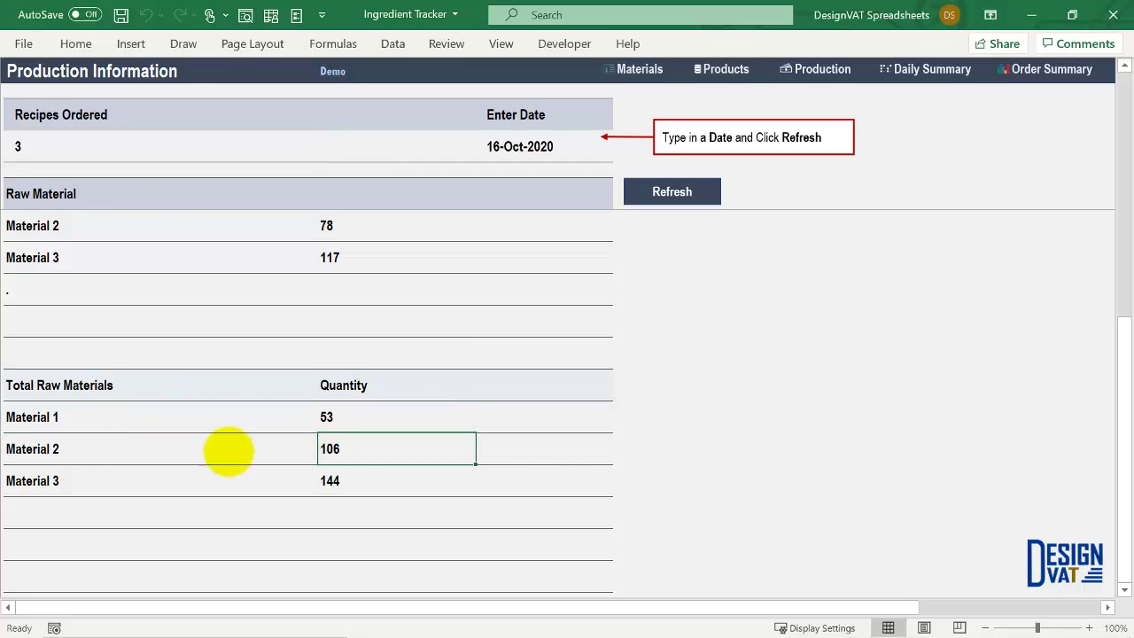
pyautogui.click(227, 450)
pyautogui.click(371, 479)
pyautogui.click(160, 489)
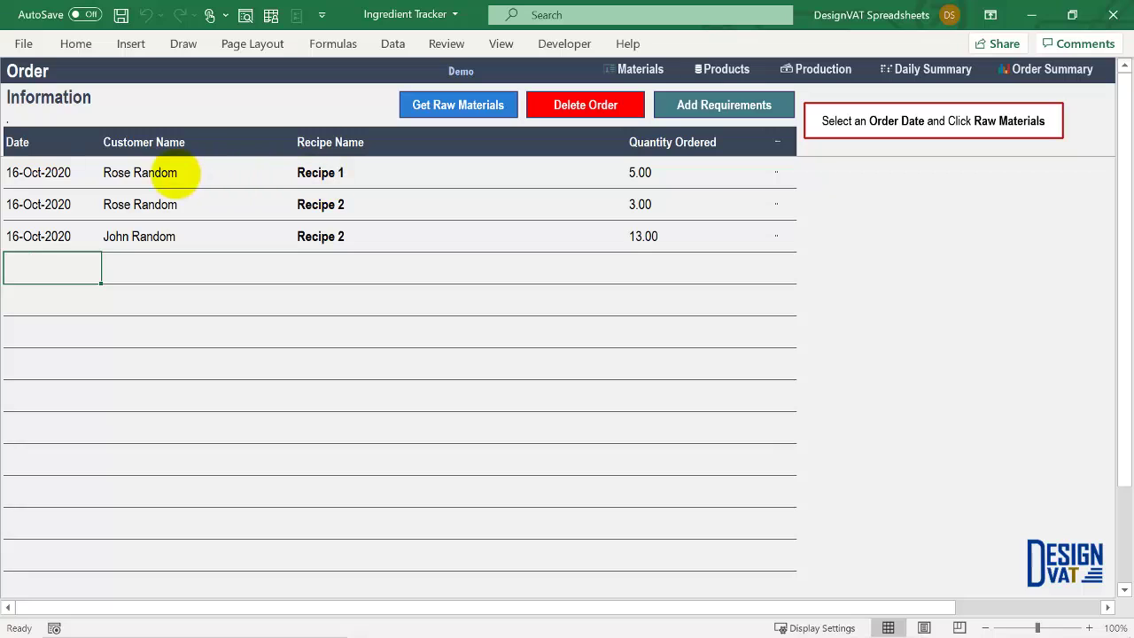
# Step: Compare the dates and customers of the three orders, get the raw materials for the third order, and return to the Order Information sheet
pyautogui.moveTo(71, 170); pyautogui.dragTo(87, 239)
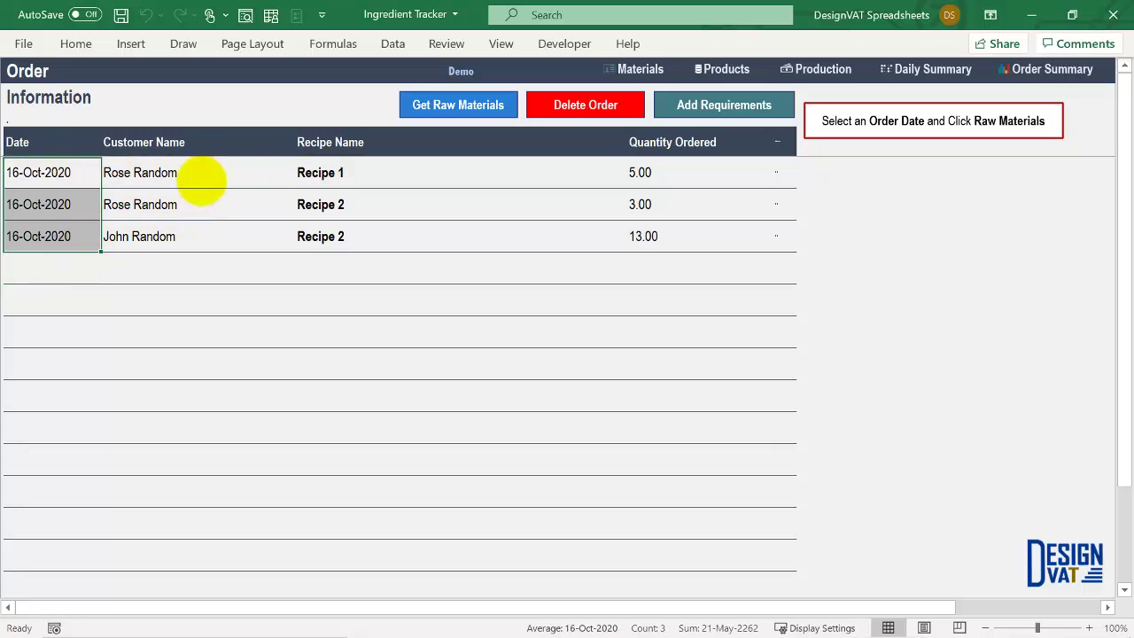
pyautogui.click(199, 209)
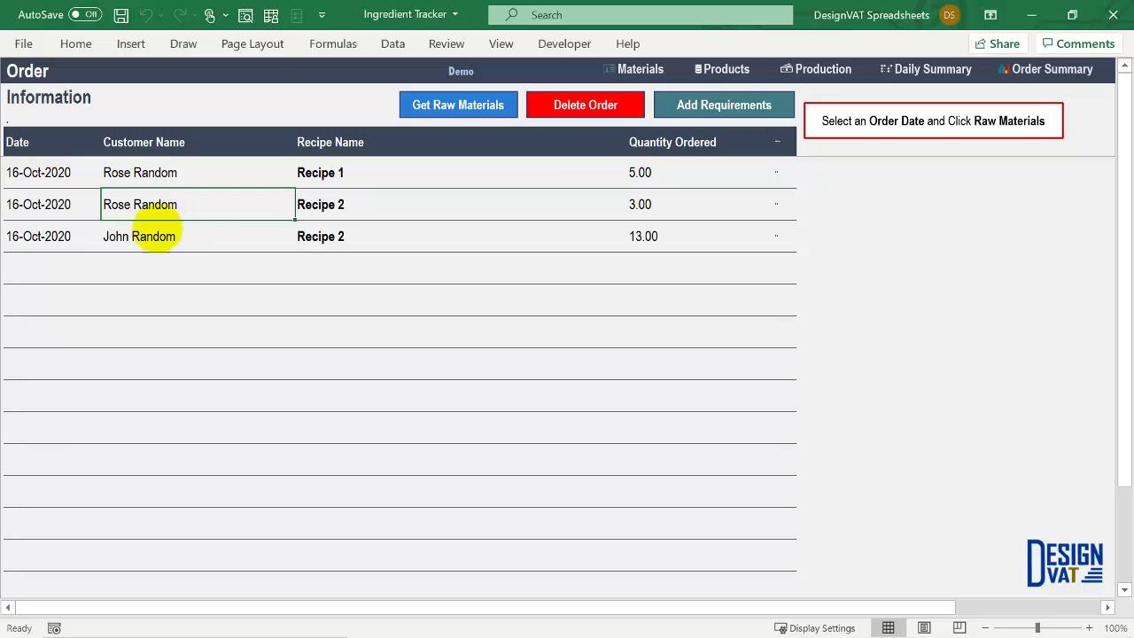
pyautogui.click(139, 237)
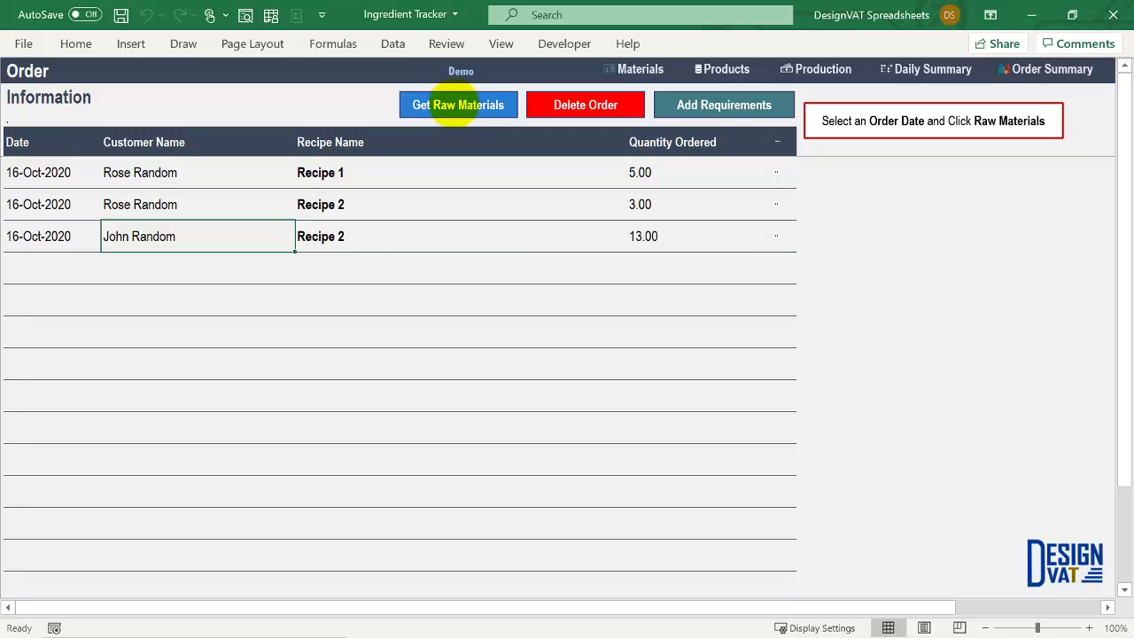
pyautogui.click(458, 104)
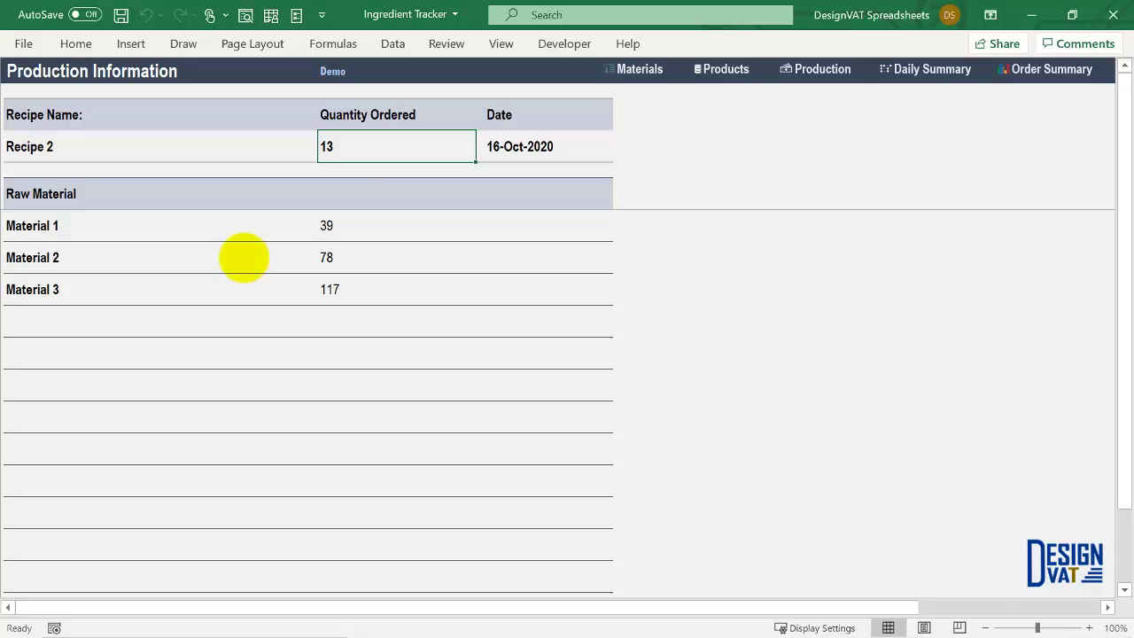
pyautogui.click(813, 69)
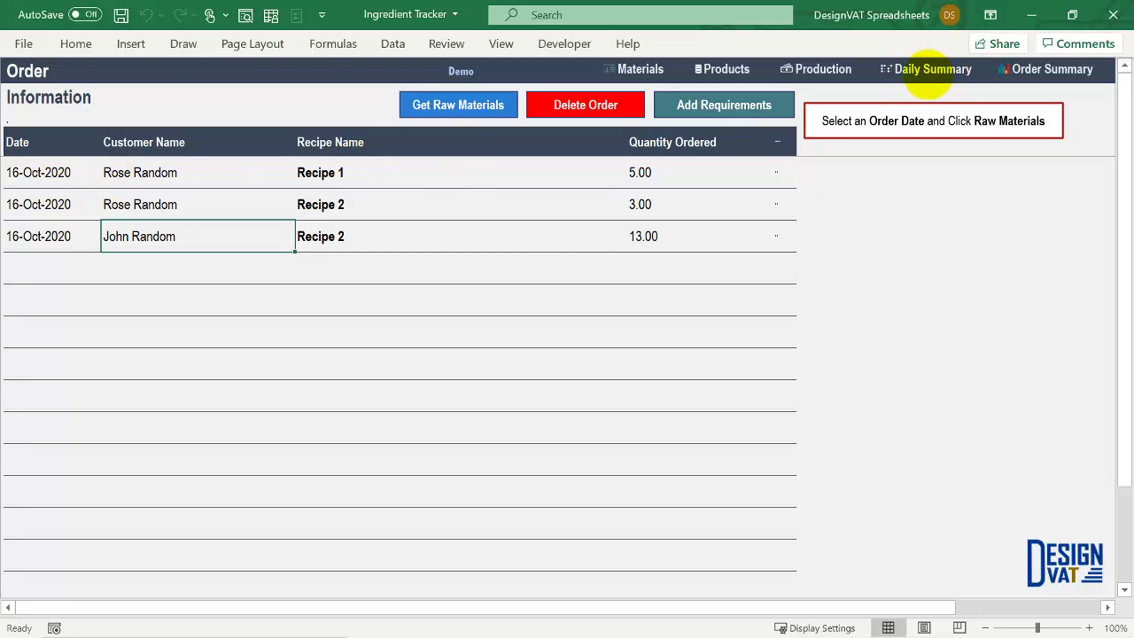
# Step: Reopen the Daily Summary, re-enter 16-Oct-2020 as the date and refresh the list
pyautogui.click(926, 71)
pyautogui.doubleClick(542, 146)
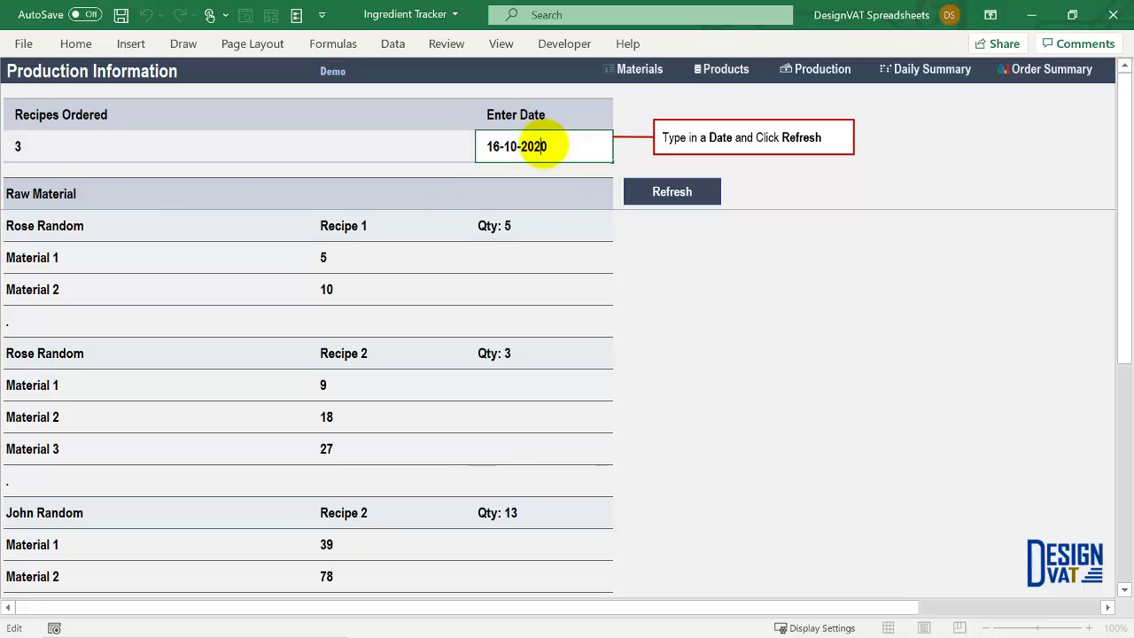
pyautogui.press('Return')
pyautogui.click(660, 191)
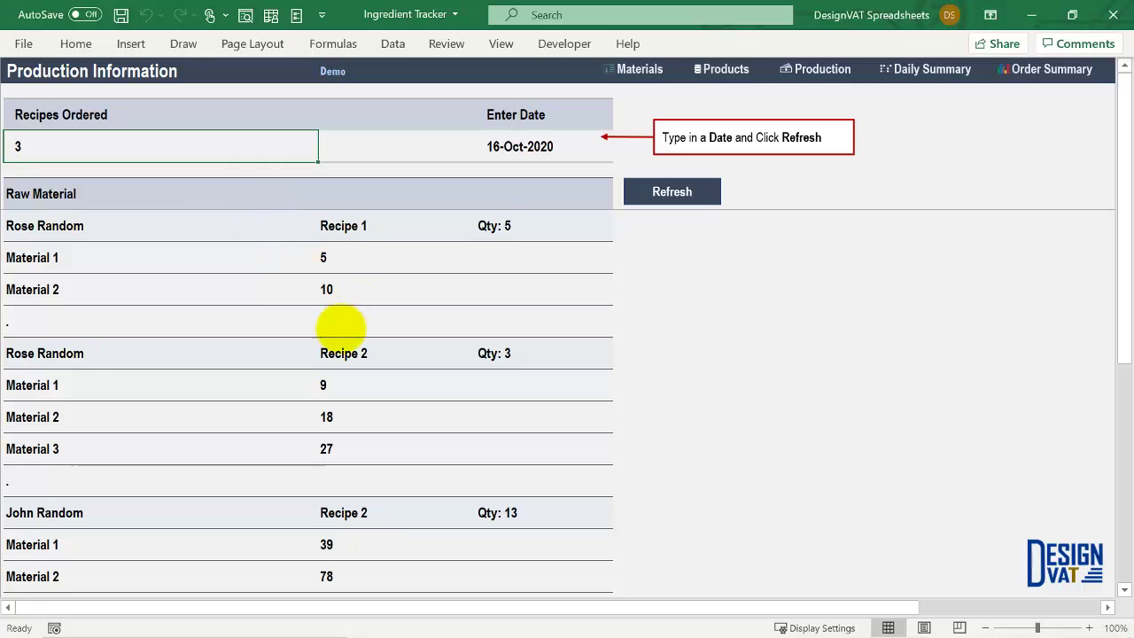
# Step: Examine the customer, recipe and raw material quantities of each of the three orders in the Daily Summary
pyautogui.click(330, 351)
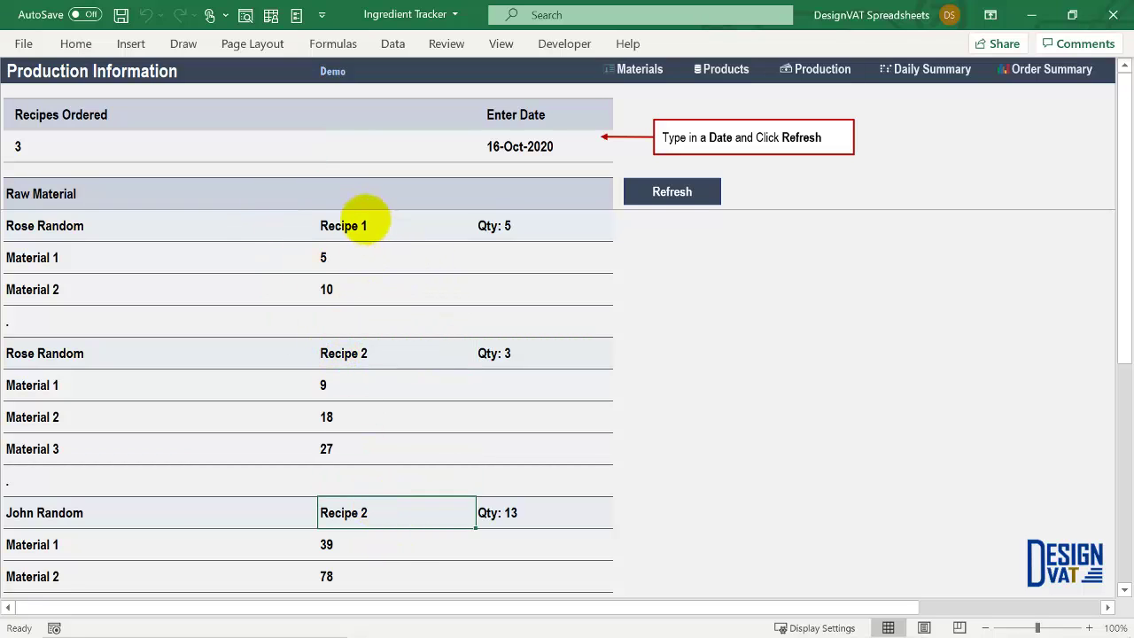
pyautogui.click(365, 224)
pyautogui.click(107, 146)
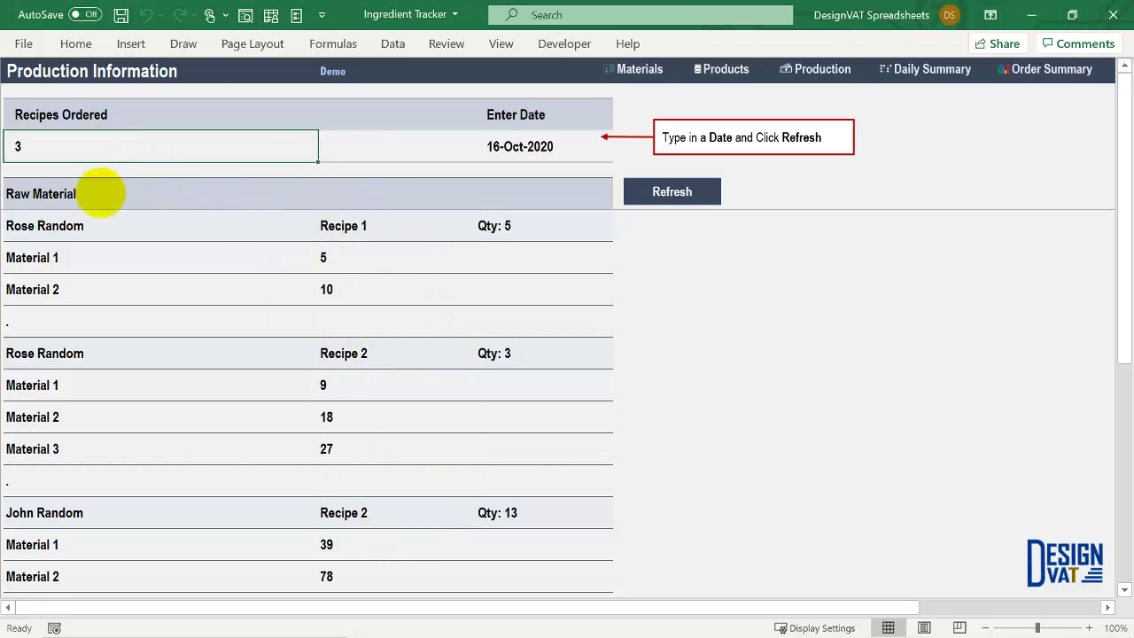
pyautogui.click(61, 222)
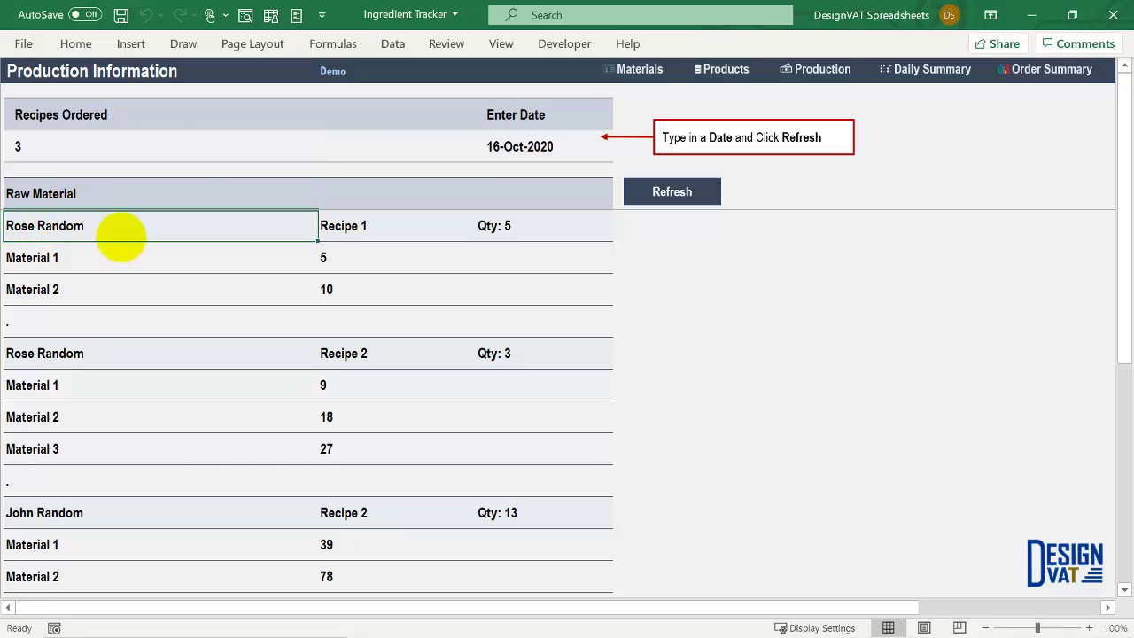
pyautogui.moveTo(321, 260); pyautogui.dragTo(223, 284)
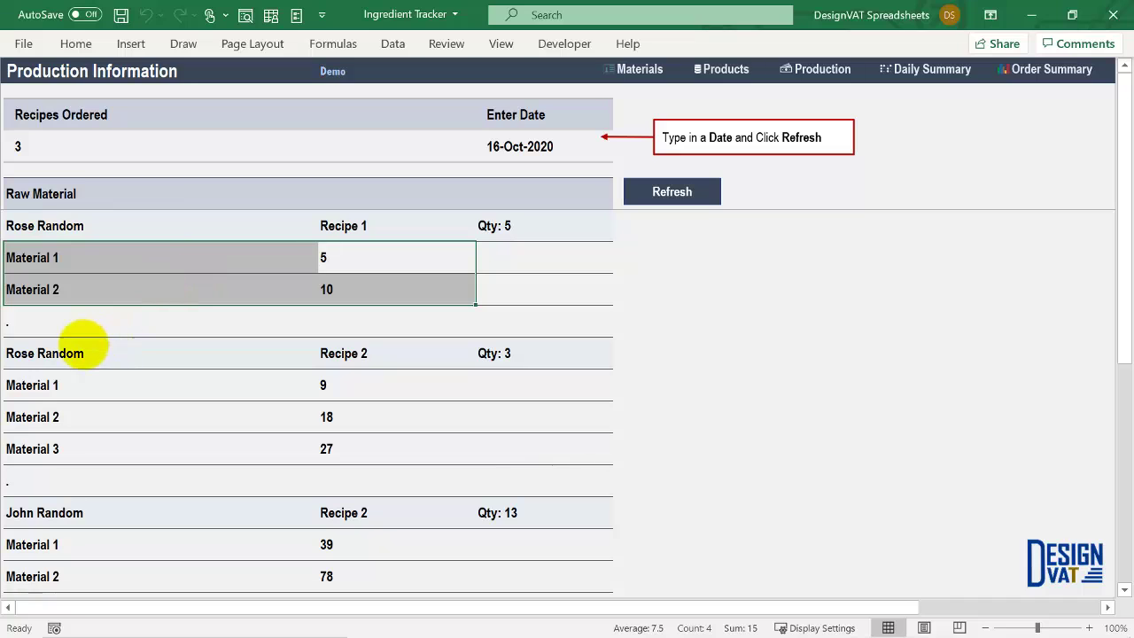
pyautogui.click(102, 351)
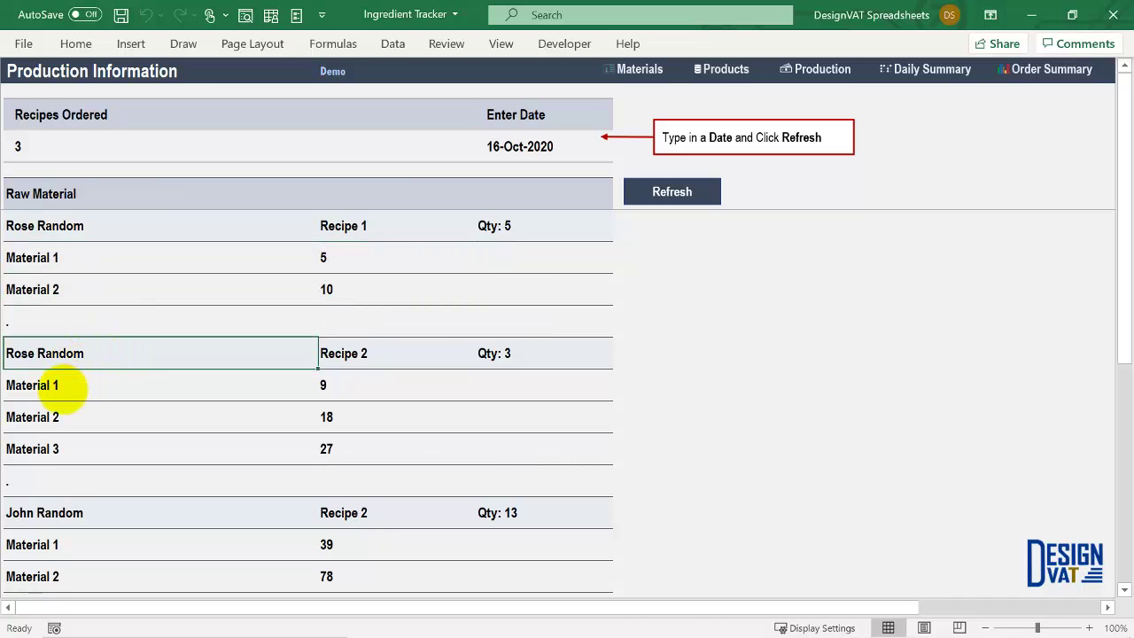
pyautogui.moveTo(68, 384); pyautogui.dragTo(325, 448)
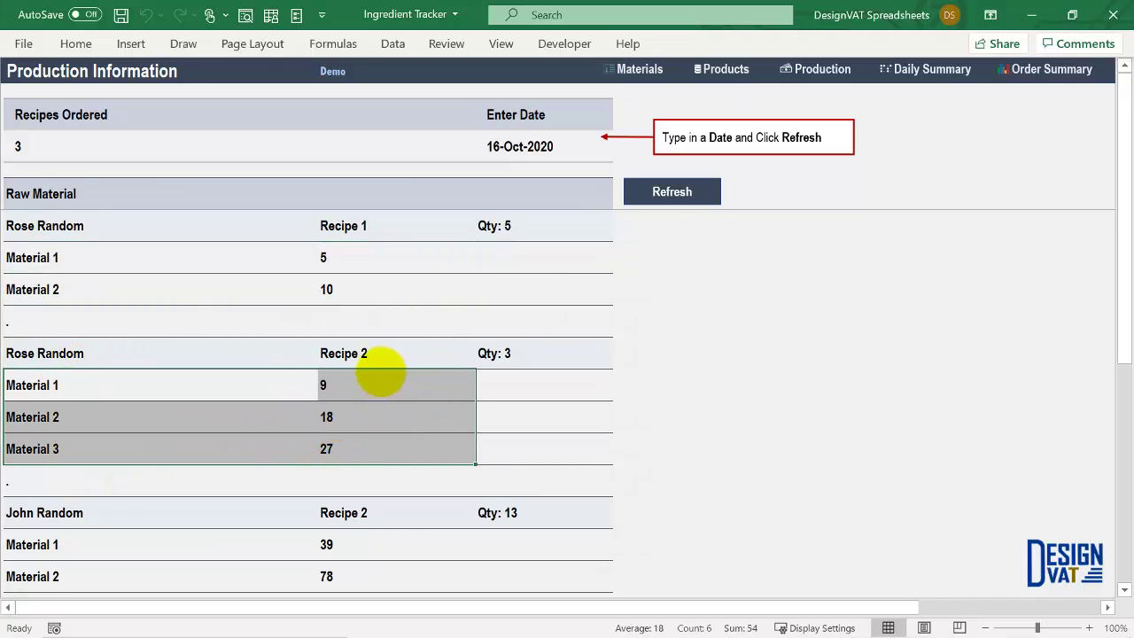
pyautogui.click(373, 353)
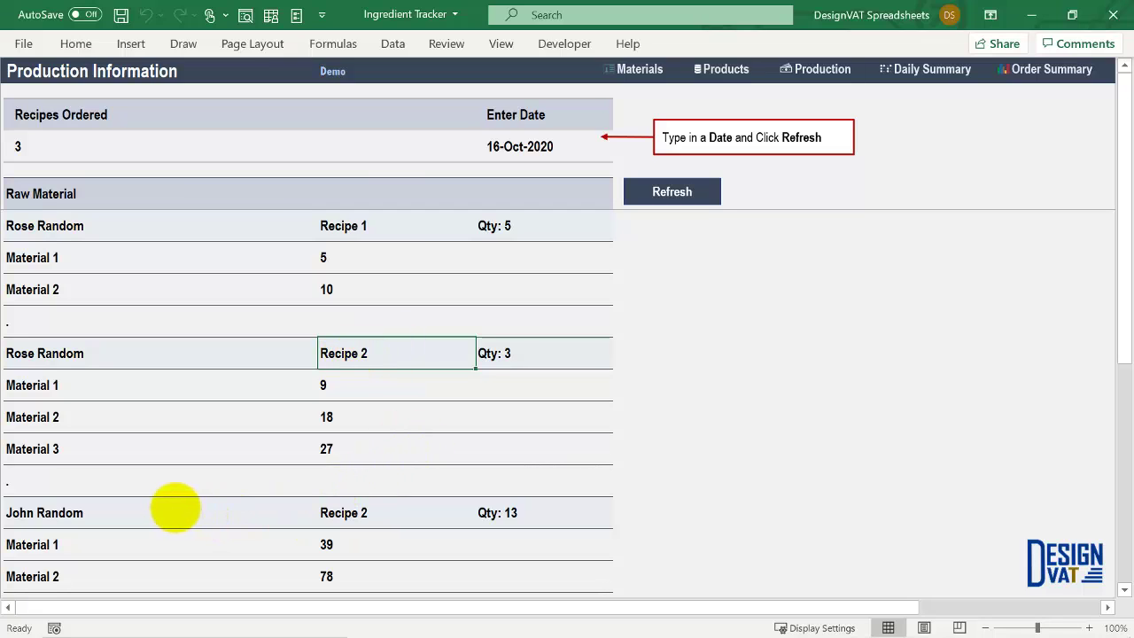
pyautogui.click(113, 514)
pyautogui.click(357, 518)
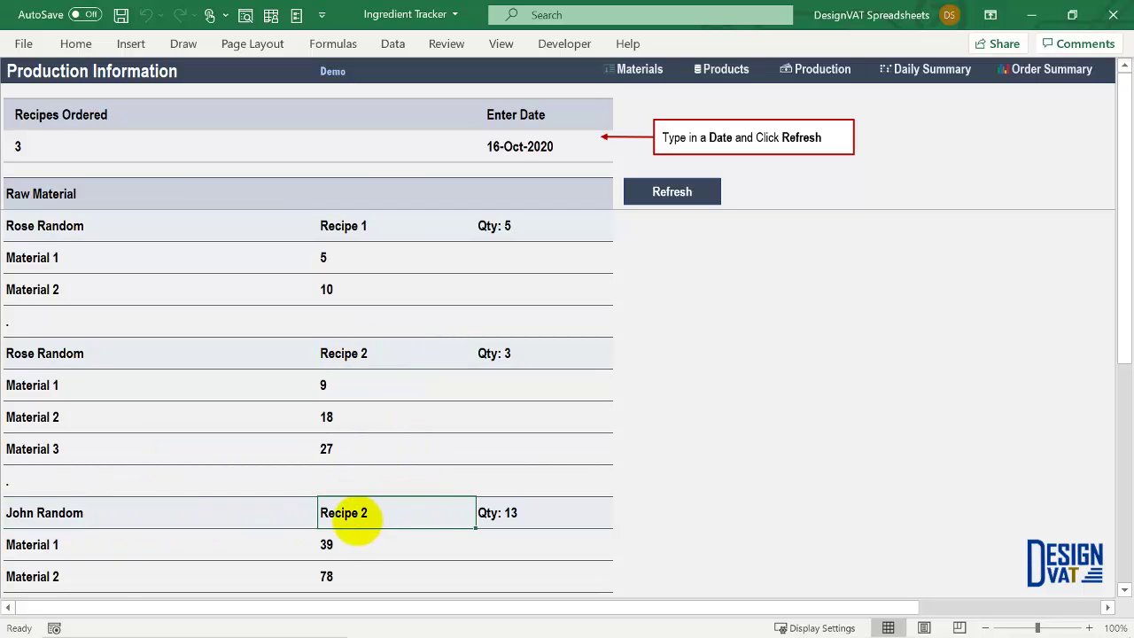
pyautogui.moveTo(336, 550); pyautogui.dragTo(160, 577)
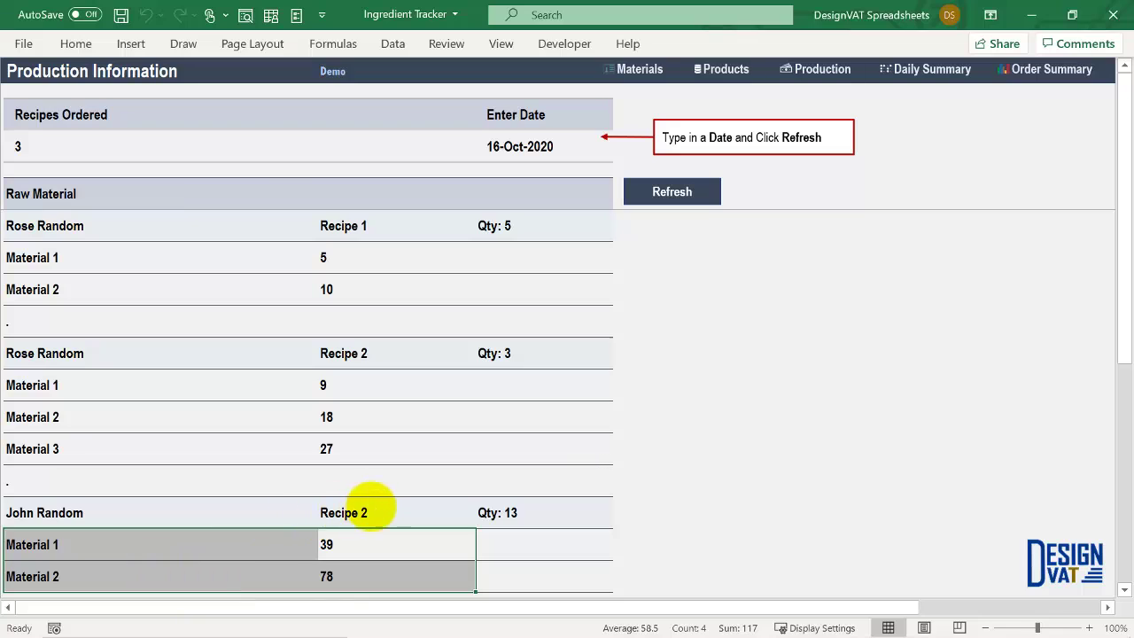
# Step: Review the combined quantities of Material 1, Material 2 and Material 3 needed for all three orders on the entered date
pyautogui.click(370, 510)
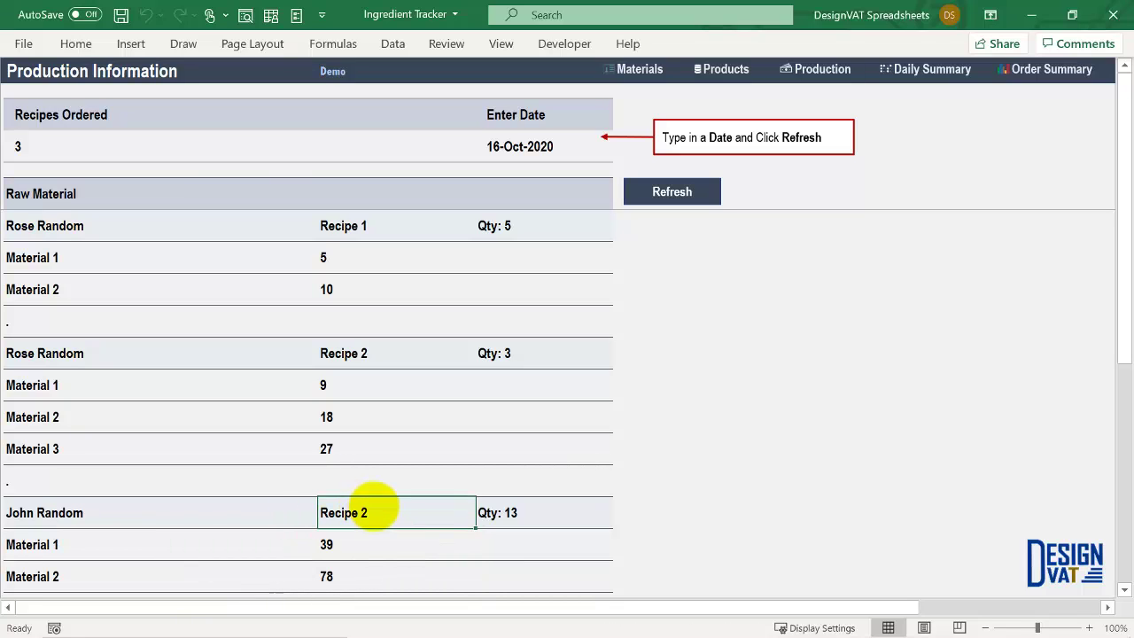
pyautogui.scroll(-3, 374, 507)
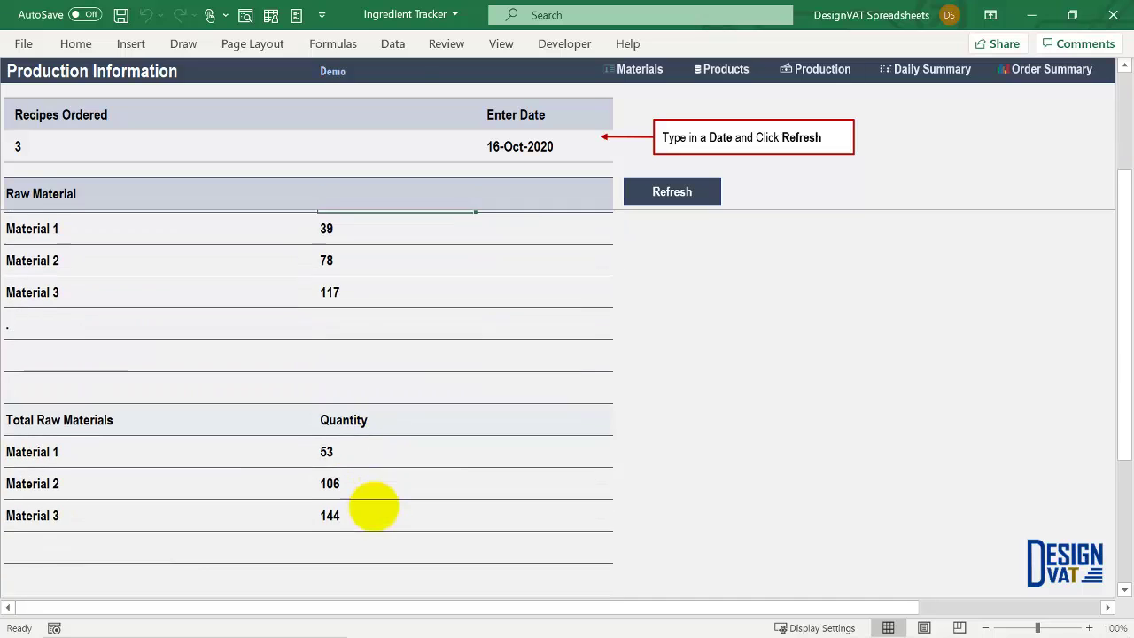
pyautogui.scroll(-1, 372, 502)
pyautogui.click(328, 385)
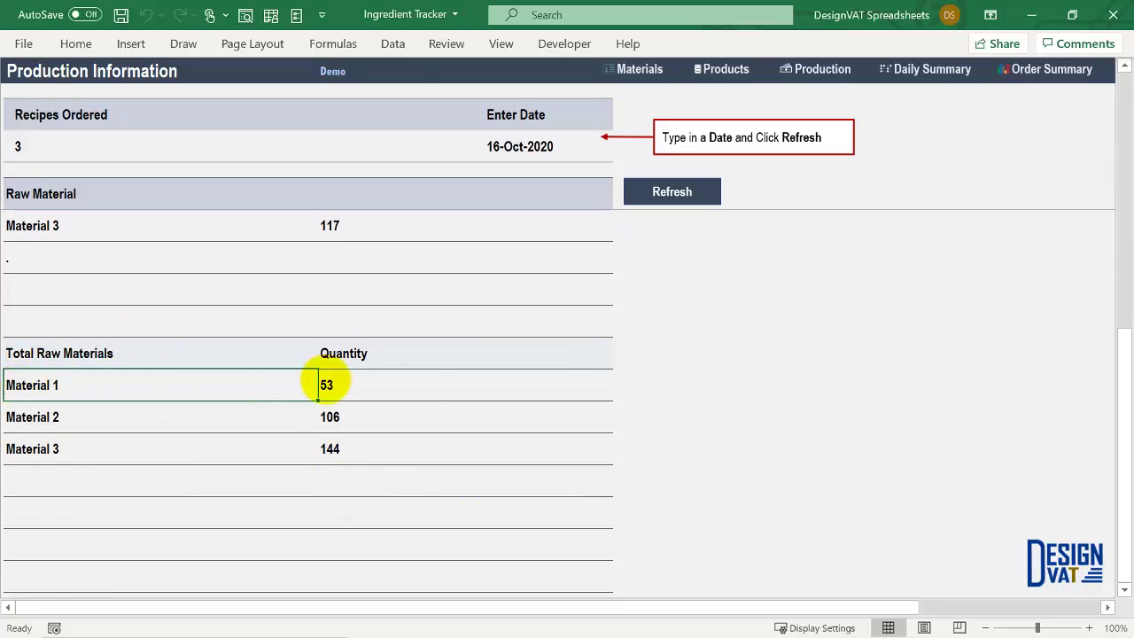
pyautogui.click(284, 408)
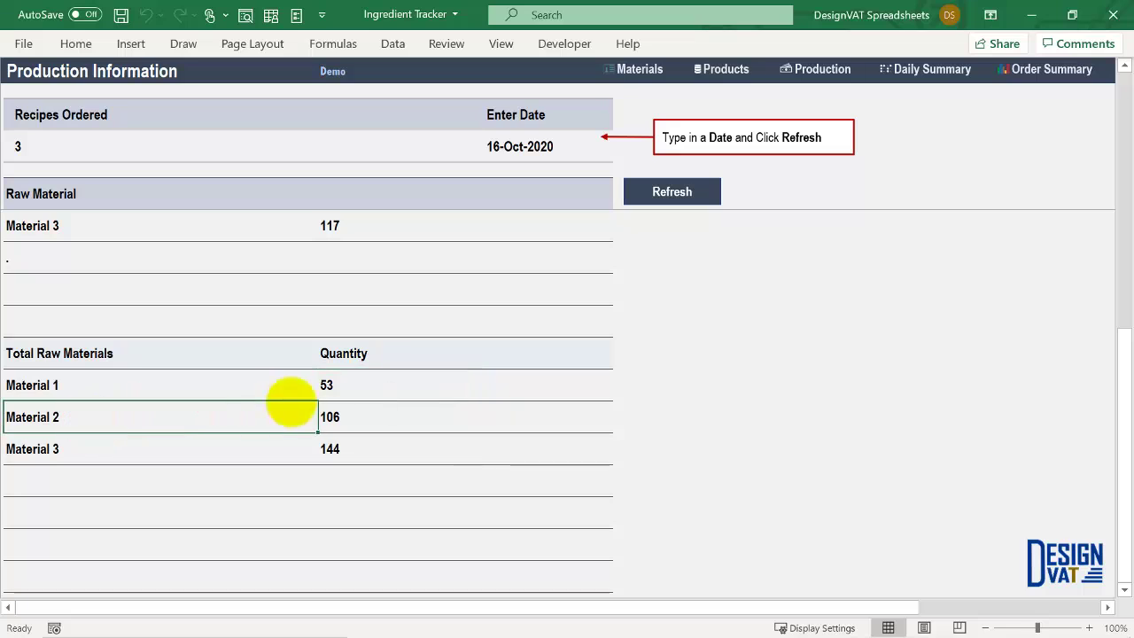
pyautogui.click(355, 415)
pyautogui.click(39, 450)
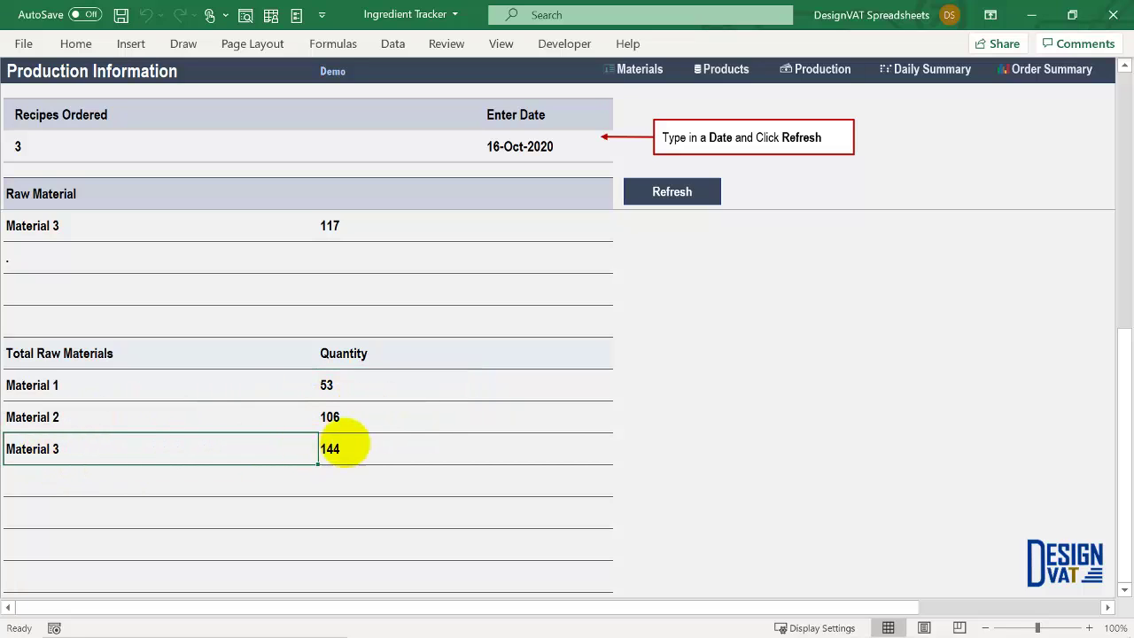
pyautogui.click(366, 448)
pyautogui.moveTo(360, 382); pyautogui.dragTo(206, 445)
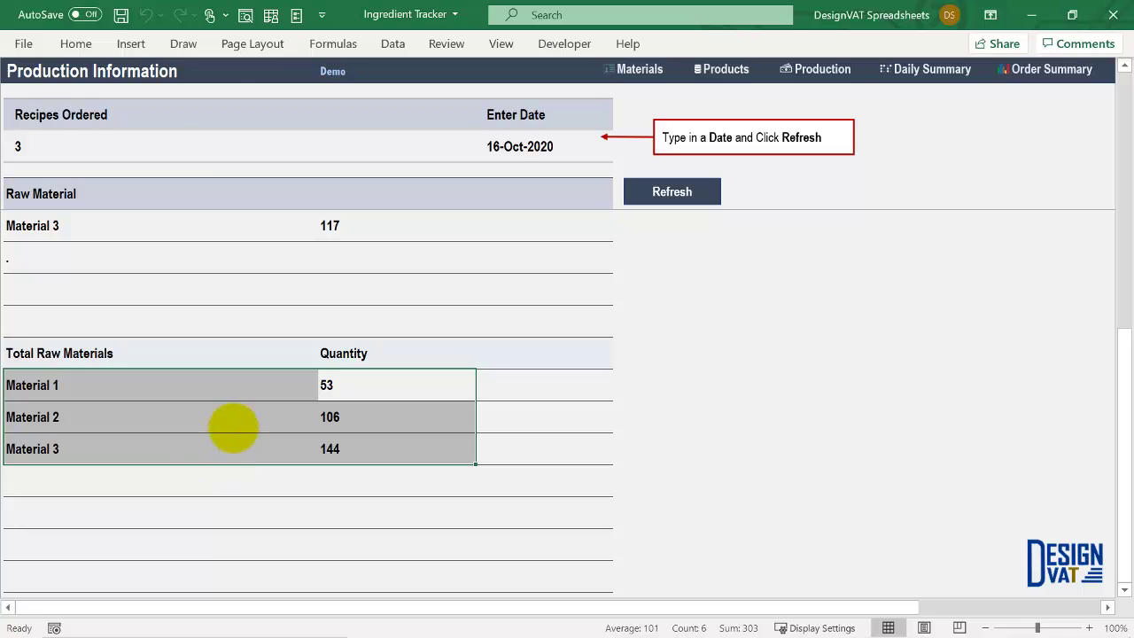
pyautogui.click(490, 147)
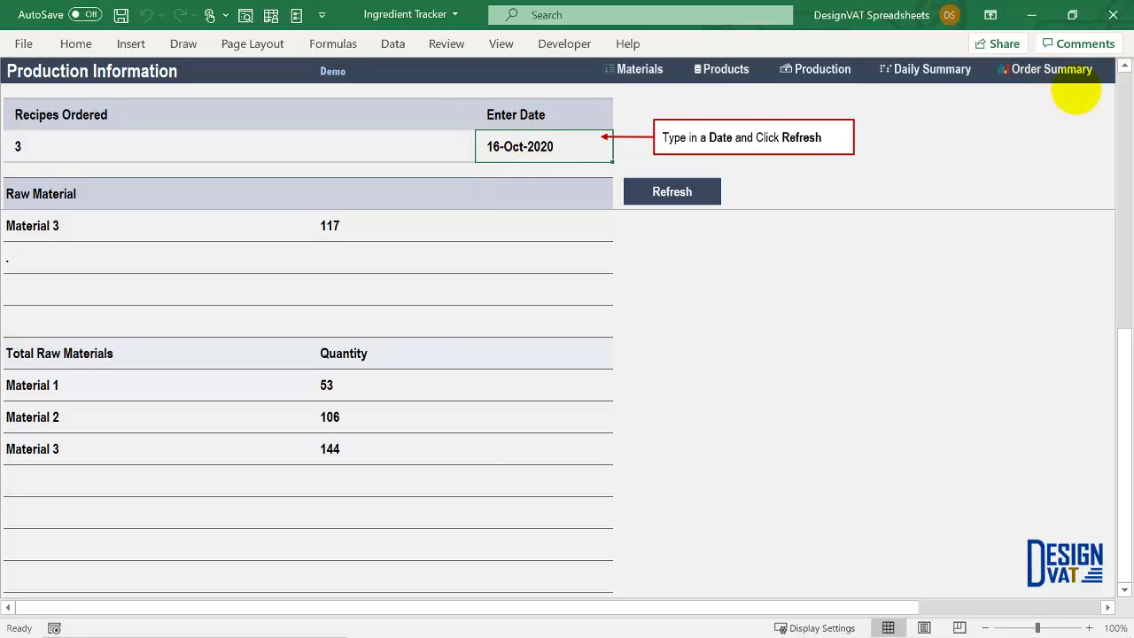
# Step: Open the Order Summary, filter it to the month of October, and review the customer names and quantities ordered
pyautogui.click(1064, 75)
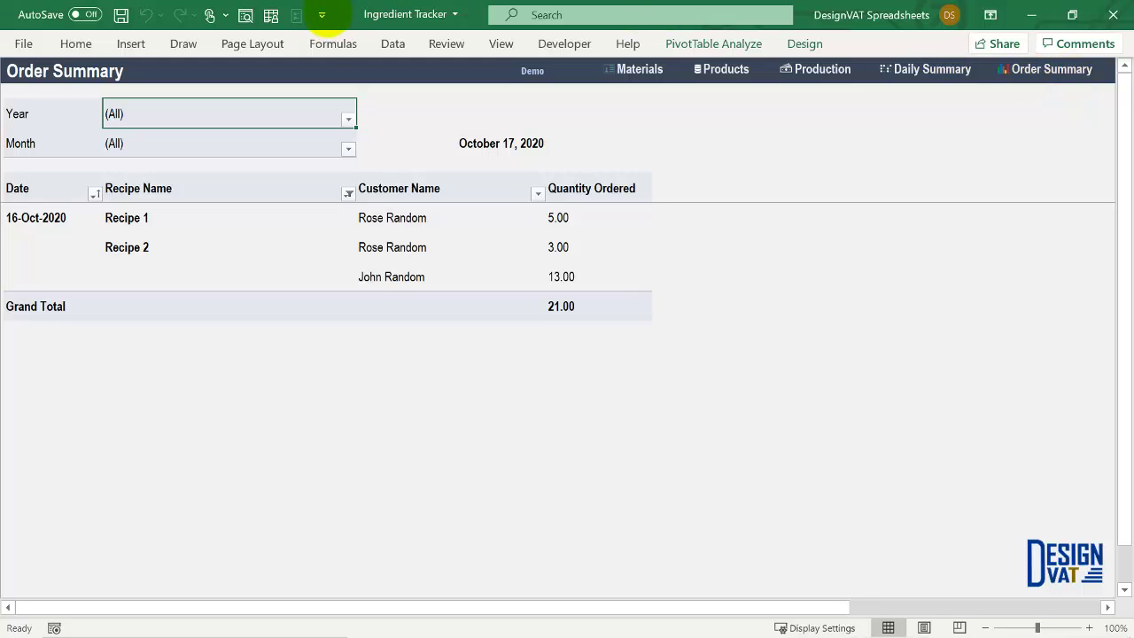
pyautogui.click(348, 149)
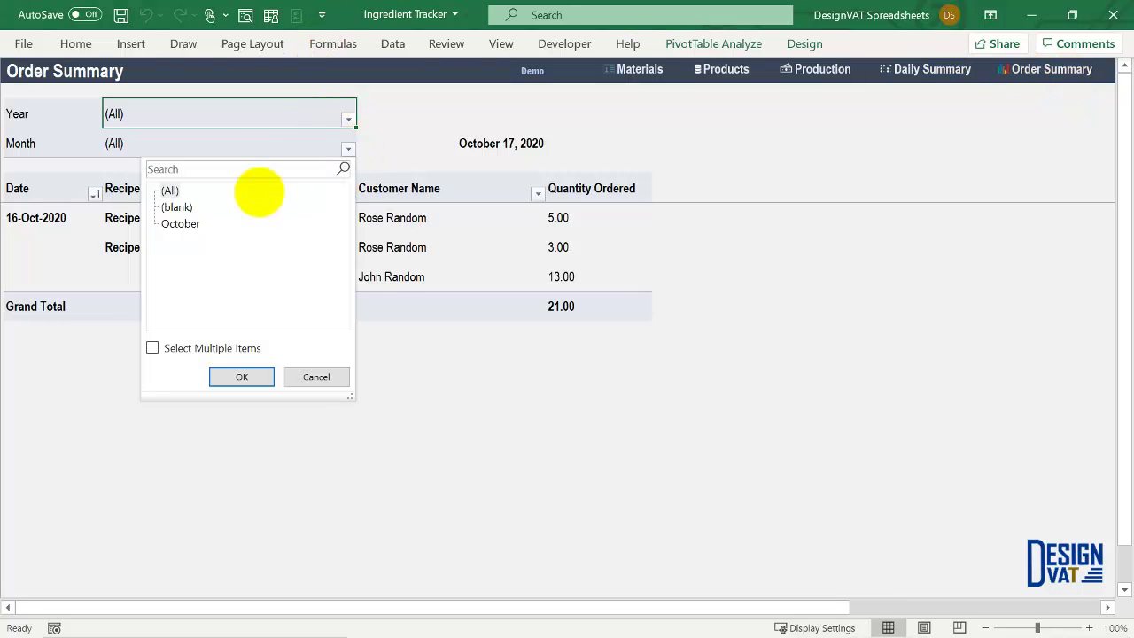
pyautogui.click(179, 223)
pyautogui.click(242, 378)
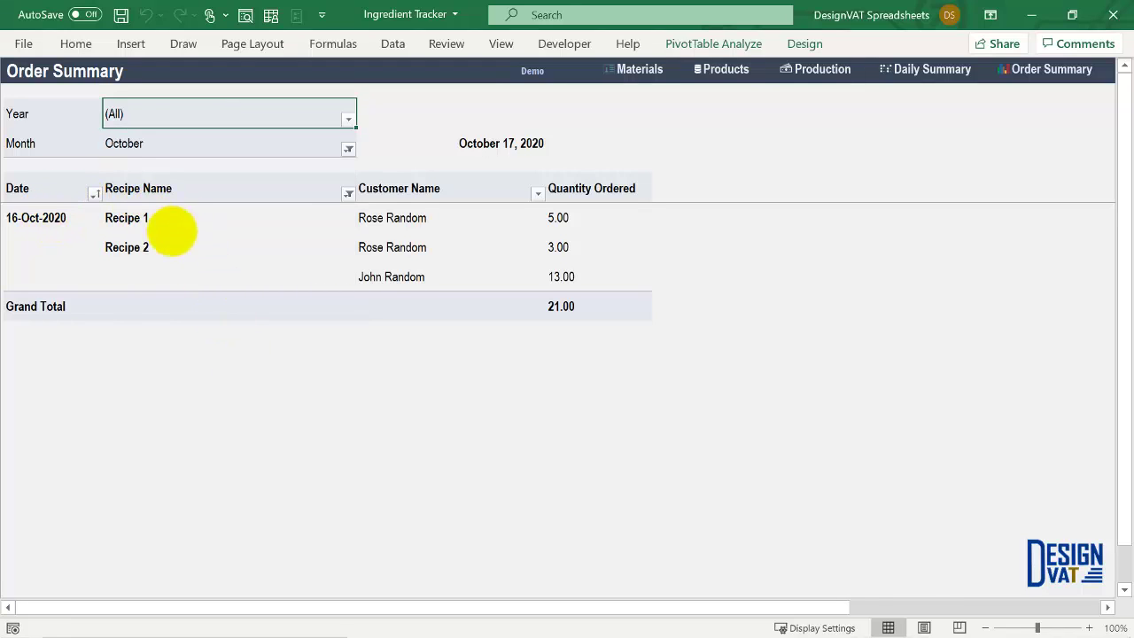
pyautogui.moveTo(418, 216); pyautogui.dragTo(438, 278)
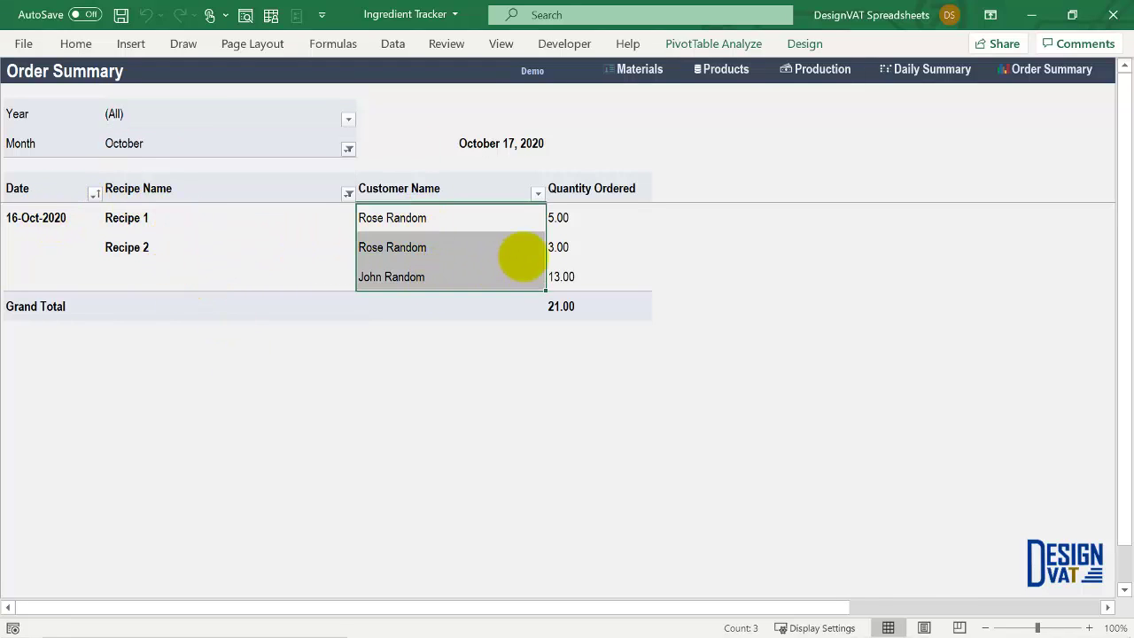
pyautogui.moveTo(600, 222); pyautogui.dragTo(611, 288)
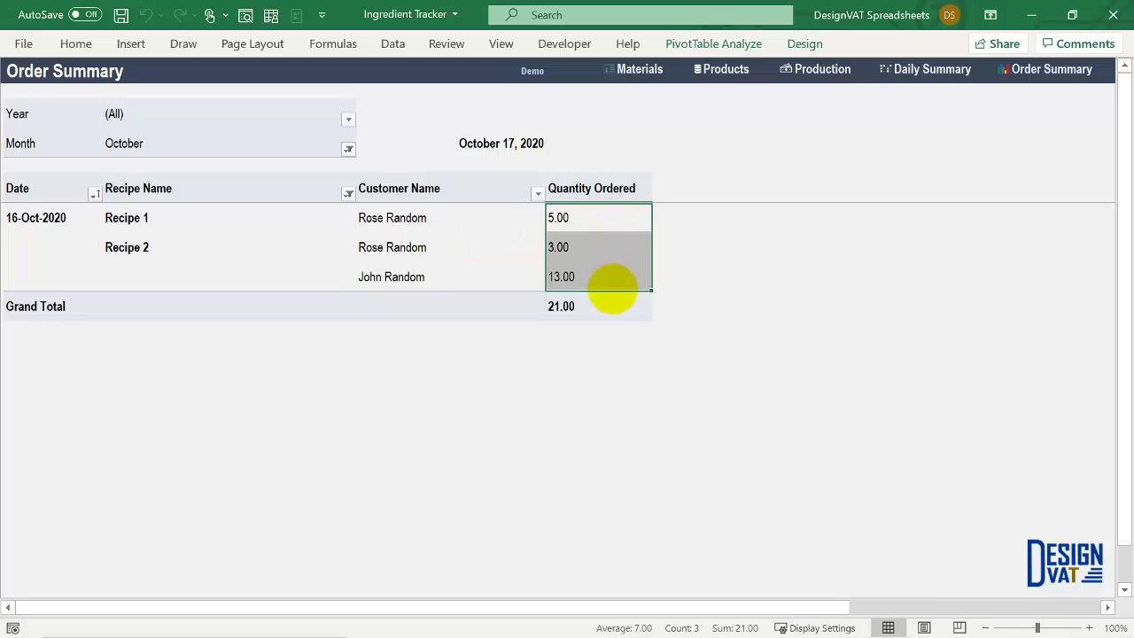